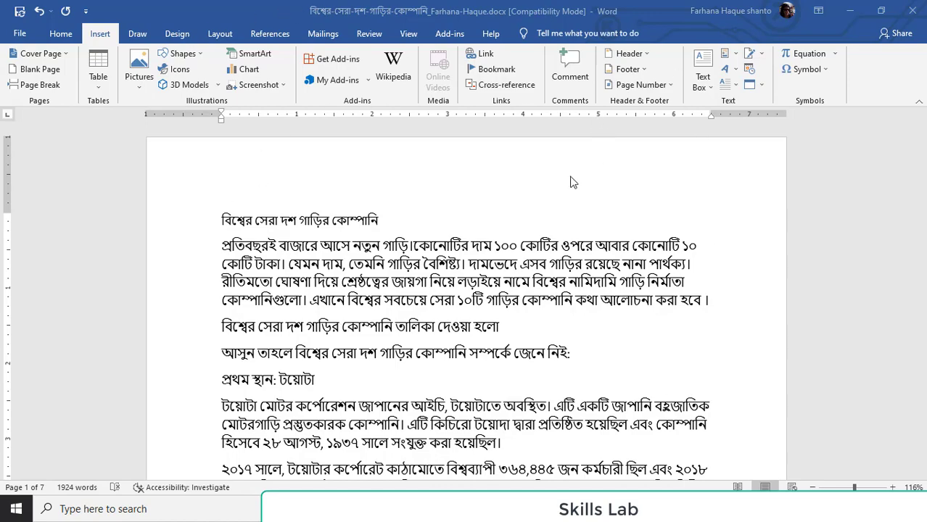
Look through the article from its title down to the ranked car company sections
scroll(343, 383, down, 20)
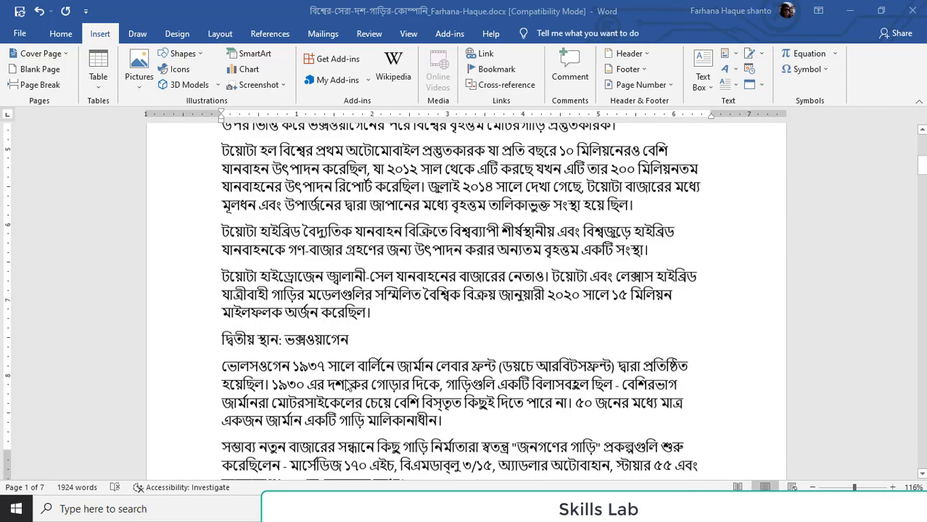
scroll(409, 415, down, 20)
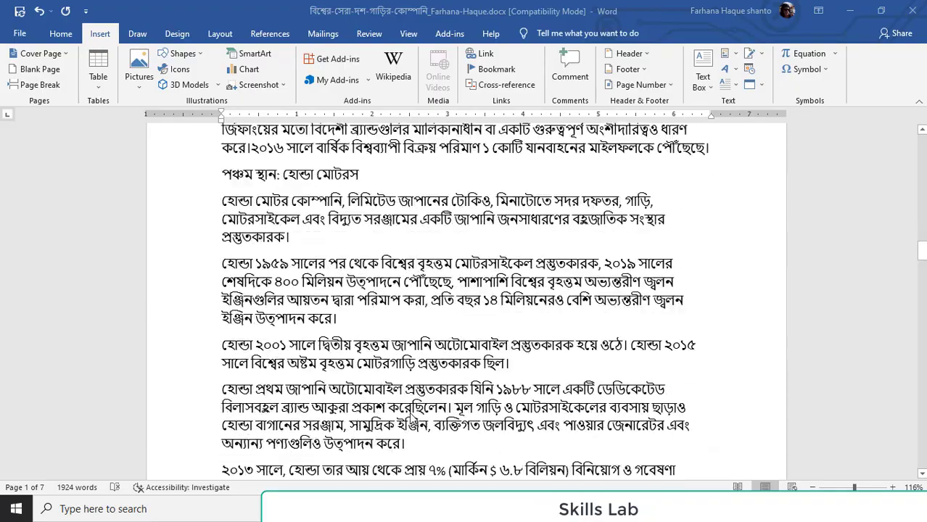
scroll(409, 414, up, 20)
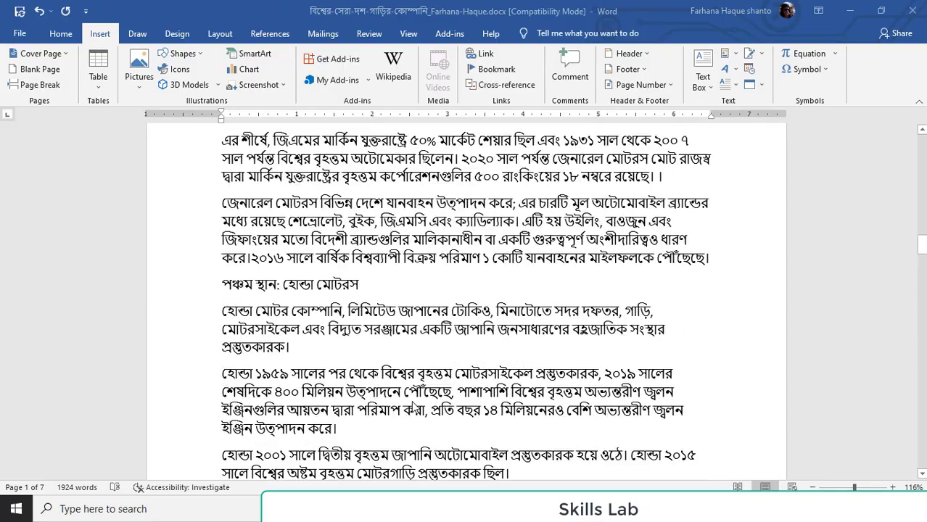
scroll(420, 406, up, 15)
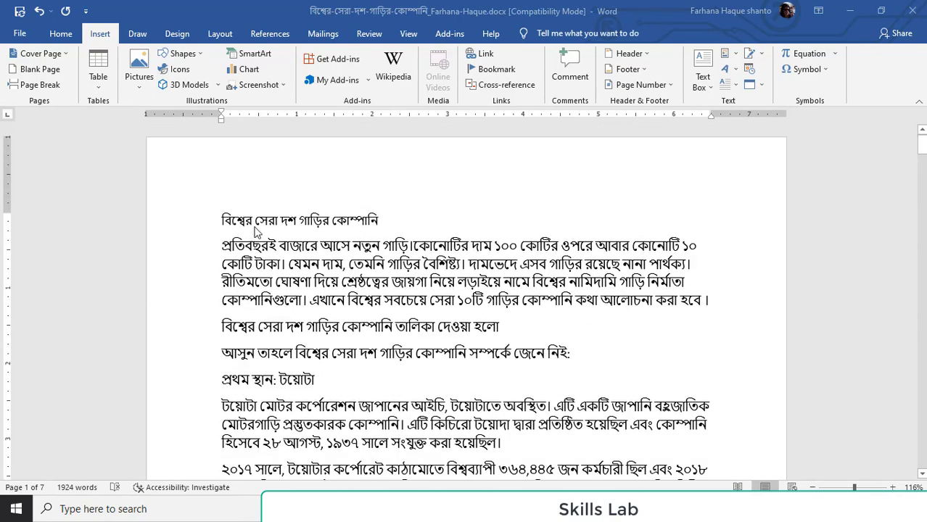
triple_click(292, 222)
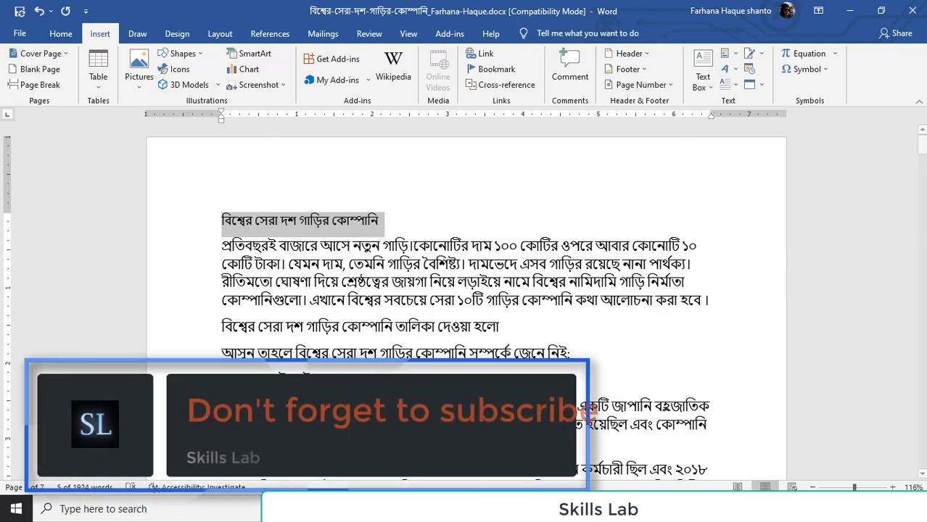
click(539, 199)
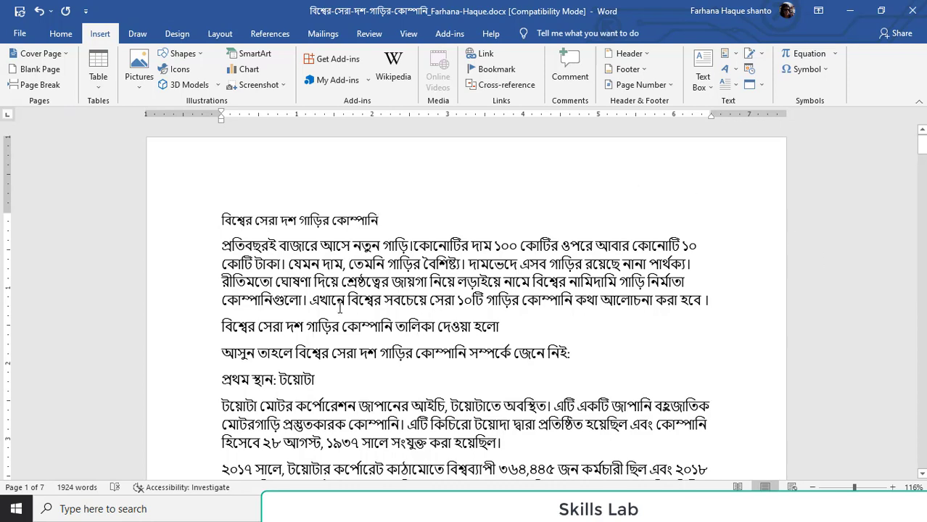
scroll(421, 261, down, 1)
scroll(406, 239, up, 1)
Apply the Heading 1 style to the article title "বিশ্বের সেরা দশ গাড়ির কোম্পানি" and centre it
click(59, 34)
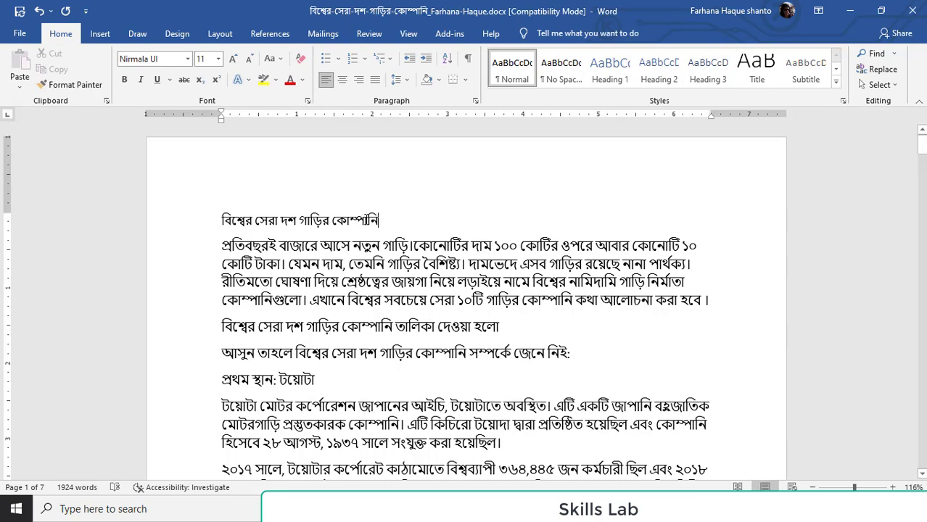
mouse_move(367, 220)
mouse_down()
mouse_move(214, 217)
mouse_move(378, 220)
mouse_up()
click(213, 217)
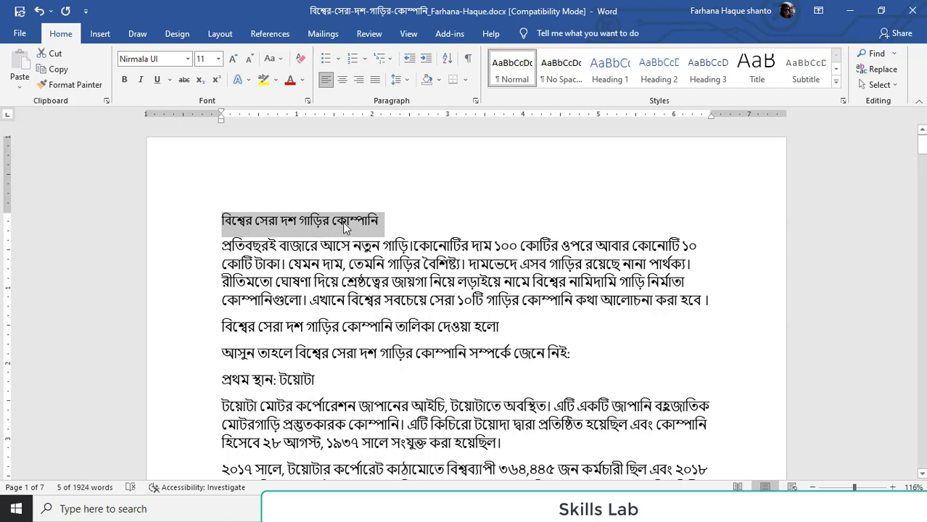
click(610, 68)
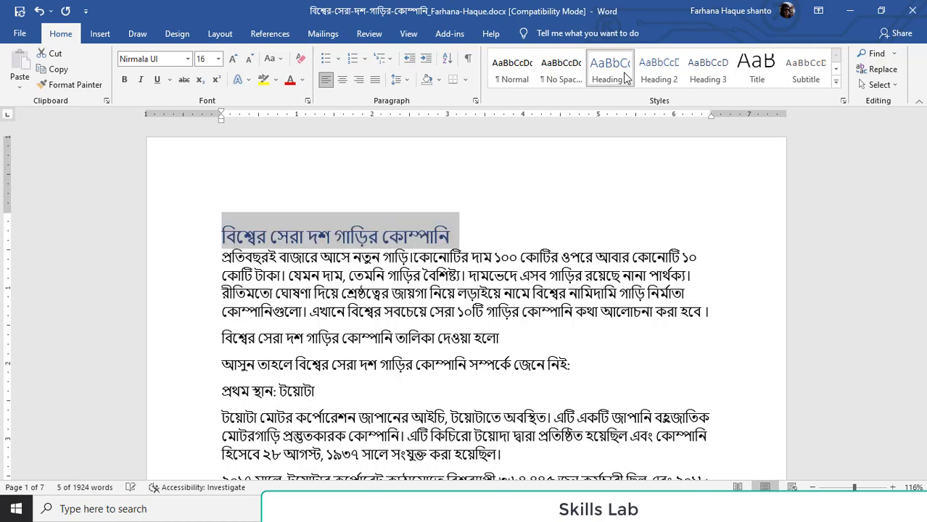
click(345, 82)
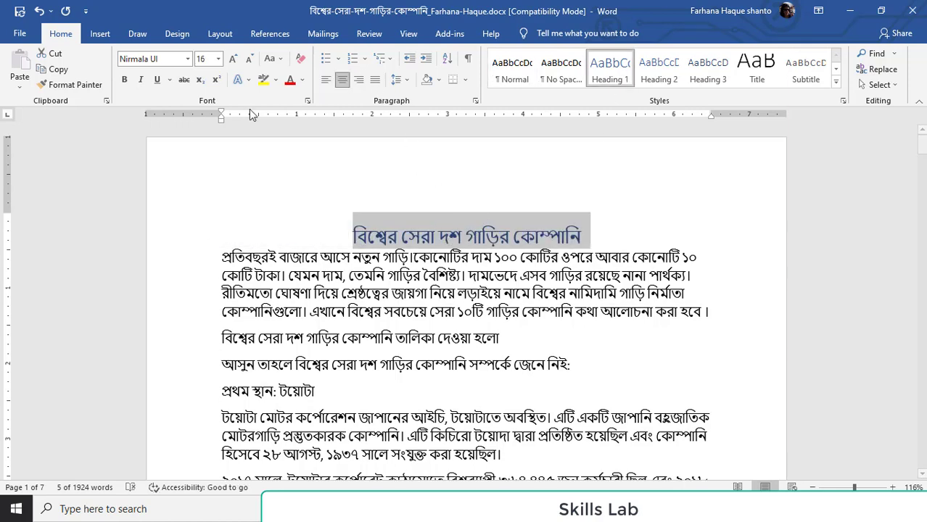
Set the title's font size to 26 and add an empty line beneath it
click(218, 58)
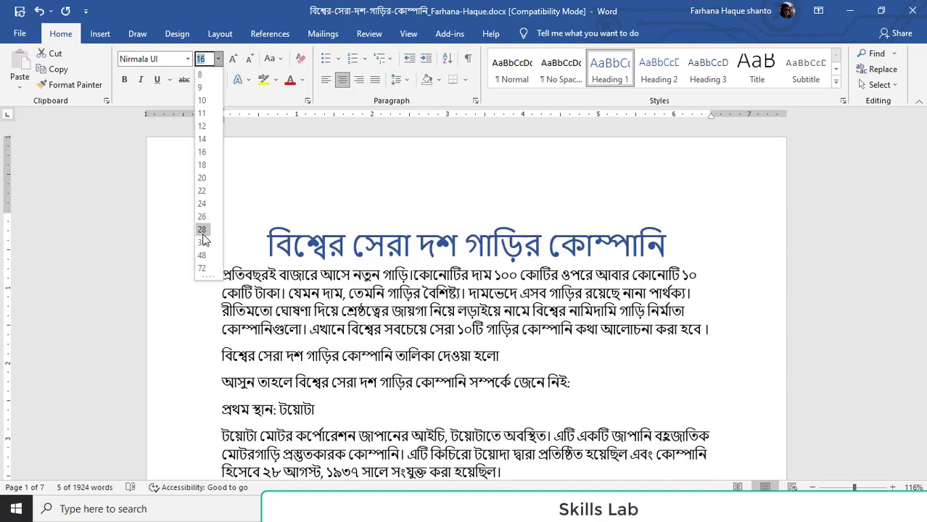
click(203, 217)
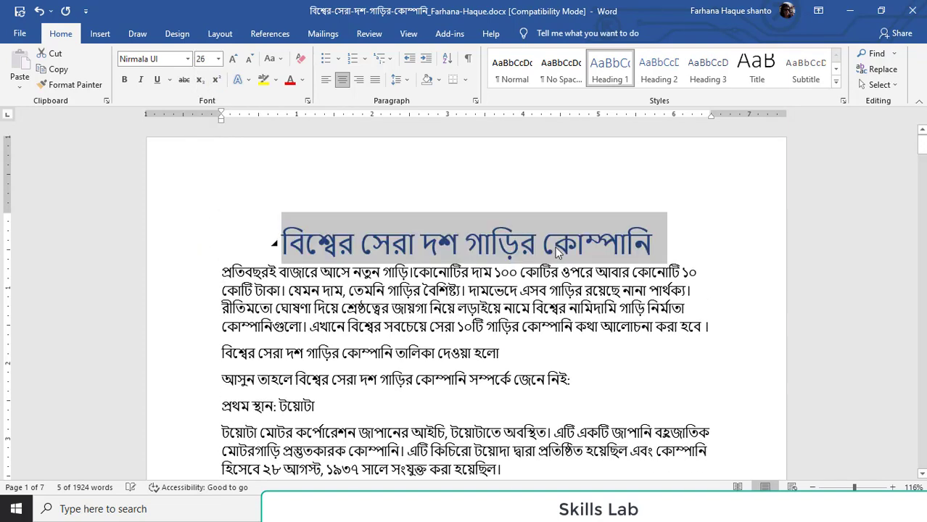
click(557, 250)
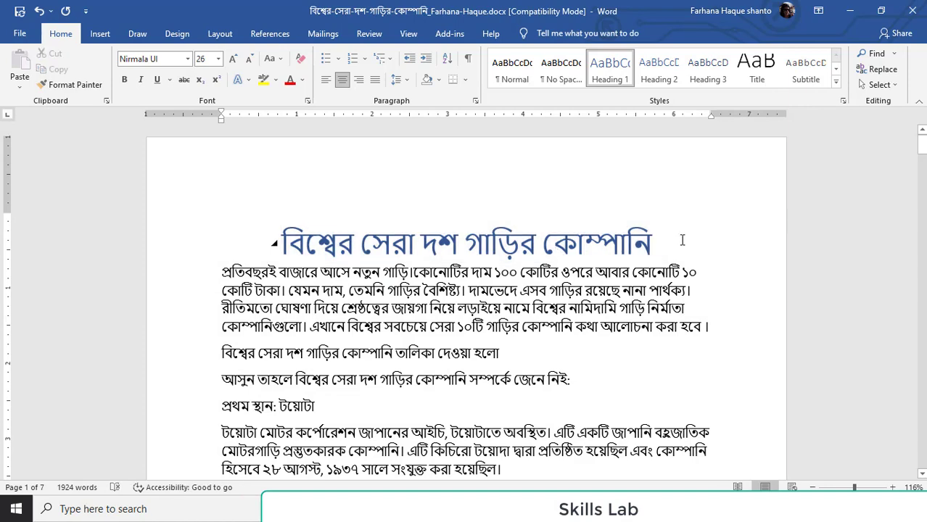
key(Return)
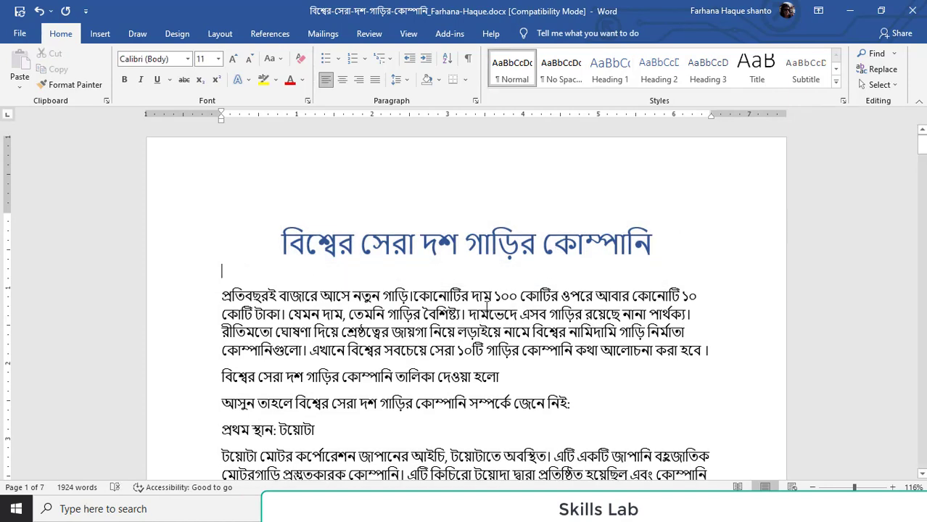
Review the introductory paragraph and the short lines that follow it
scroll(486, 303, down, 1)
scroll(406, 247, up, 1)
click(352, 194)
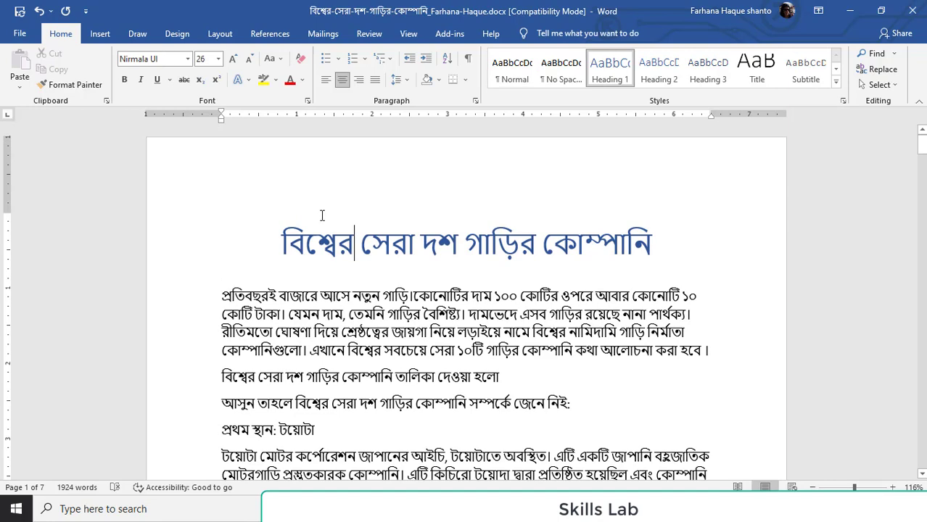
scroll(312, 203, down, 2)
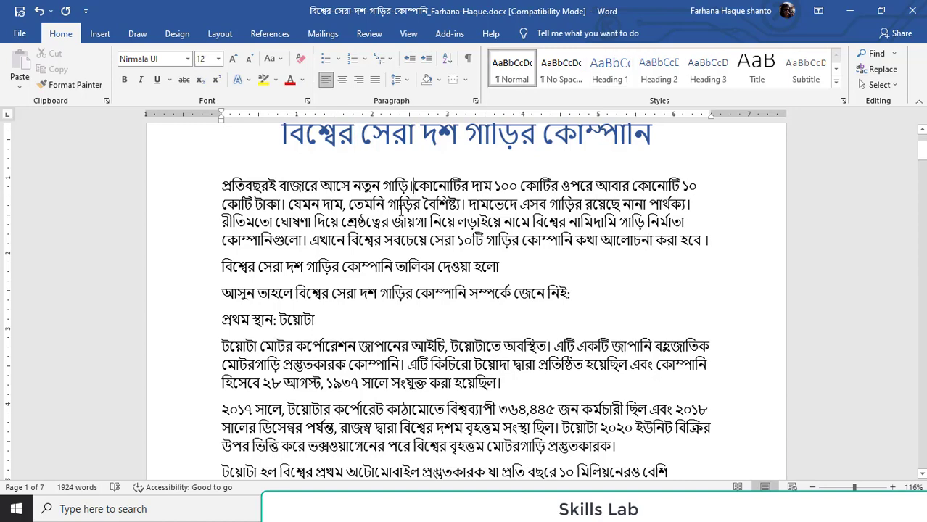
double_click(401, 205)
click(274, 202)
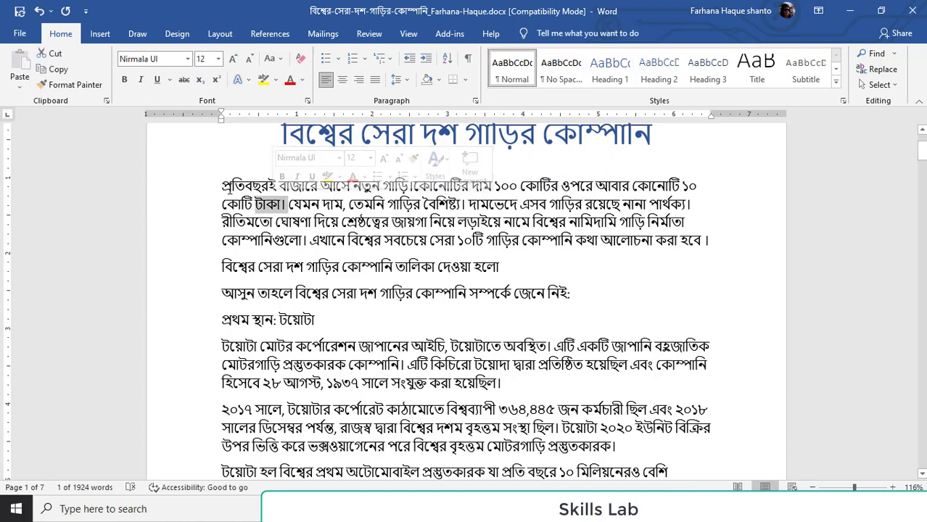
scroll(250, 185, down, 1)
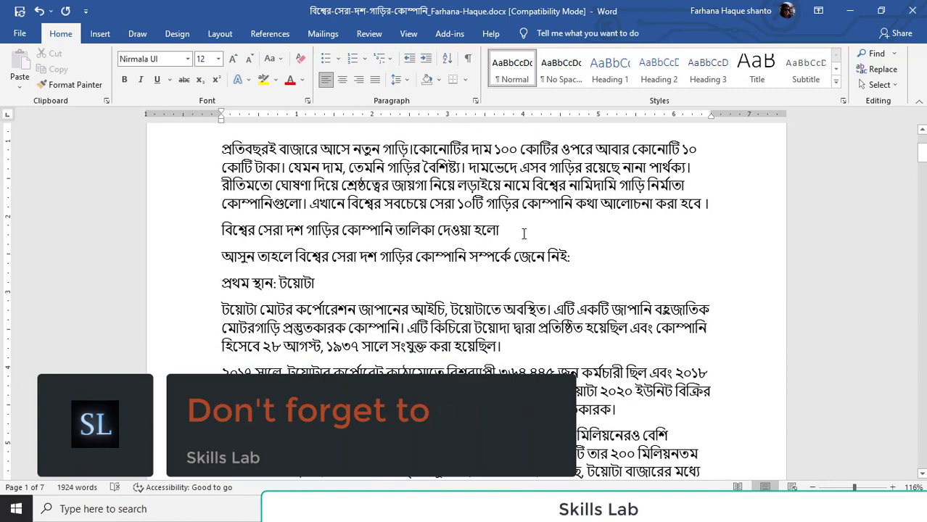
scroll(523, 229, down, 1)
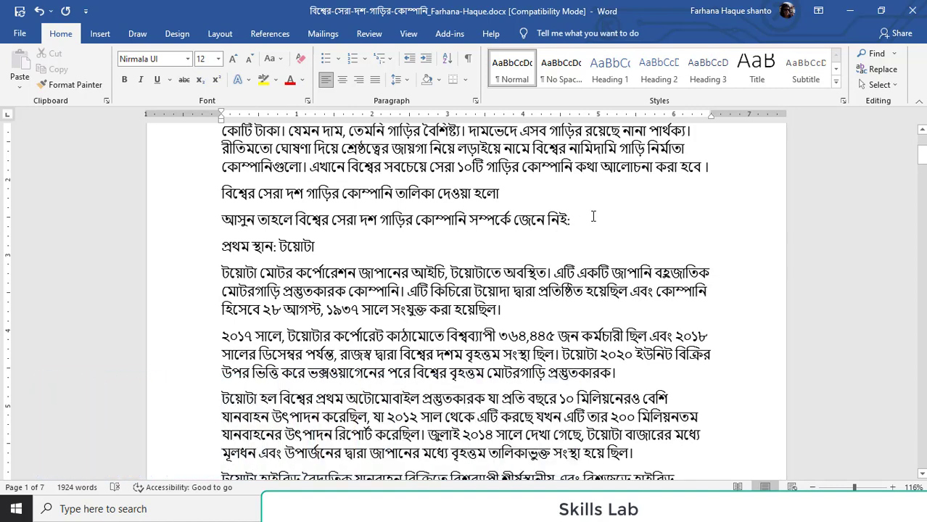
Make the phrase "বিশ্বের সবচেয়ে সেরা ১০টি গাড়ির কোম্পানি" in the introductory paragraph bold
scroll(352, 223, up, 1)
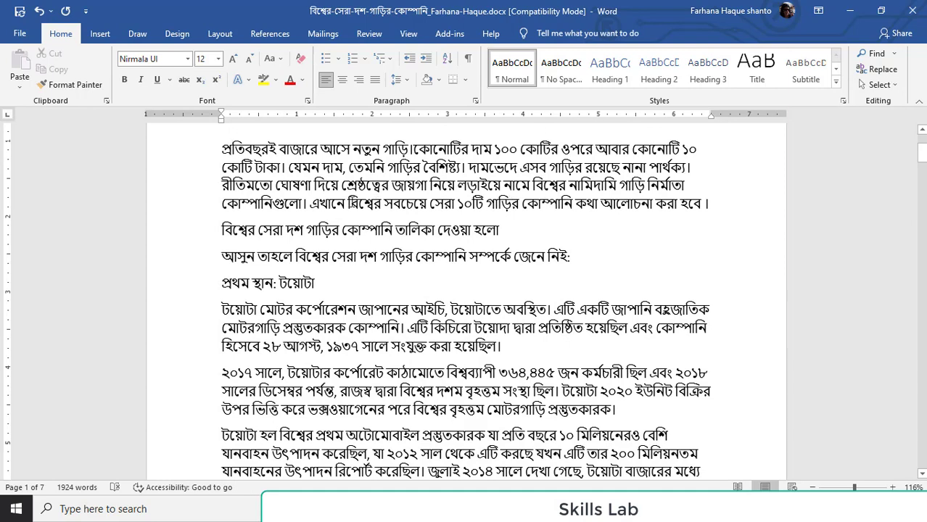
mouse_move(347, 203)
mouse_down()
mouse_move(560, 203)
mouse_move(341, 205)
mouse_move(358, 205)
mouse_move(349, 202)
mouse_up()
click(570, 205)
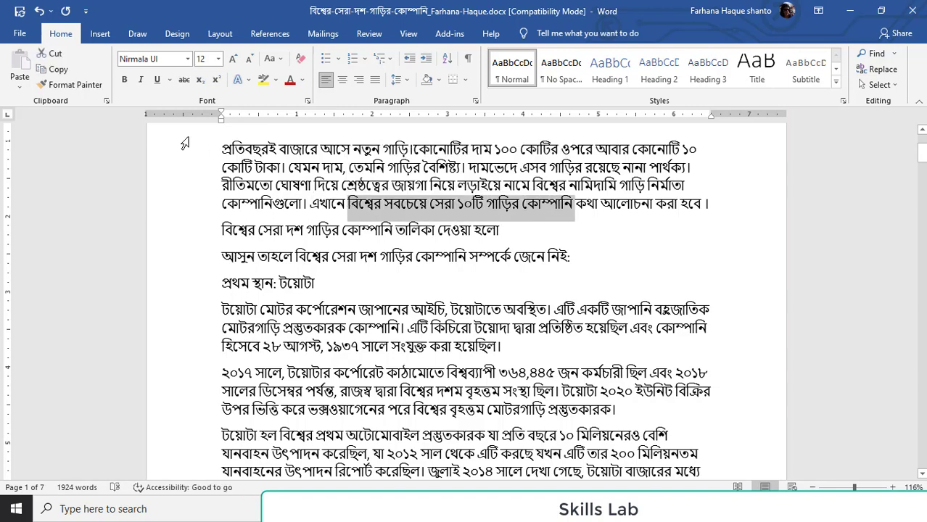
click(124, 81)
click(460, 219)
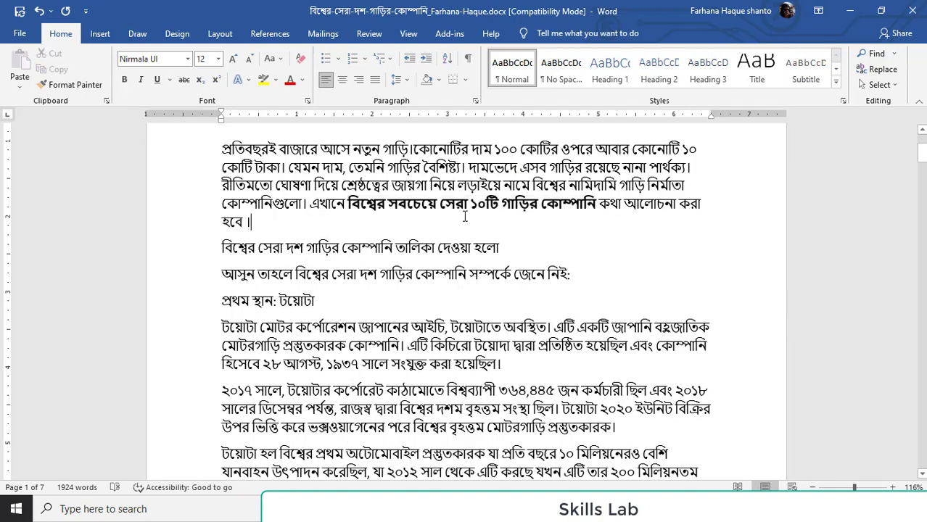
Check which heading style the article title uses
scroll(464, 218, up, 3)
click(438, 243)
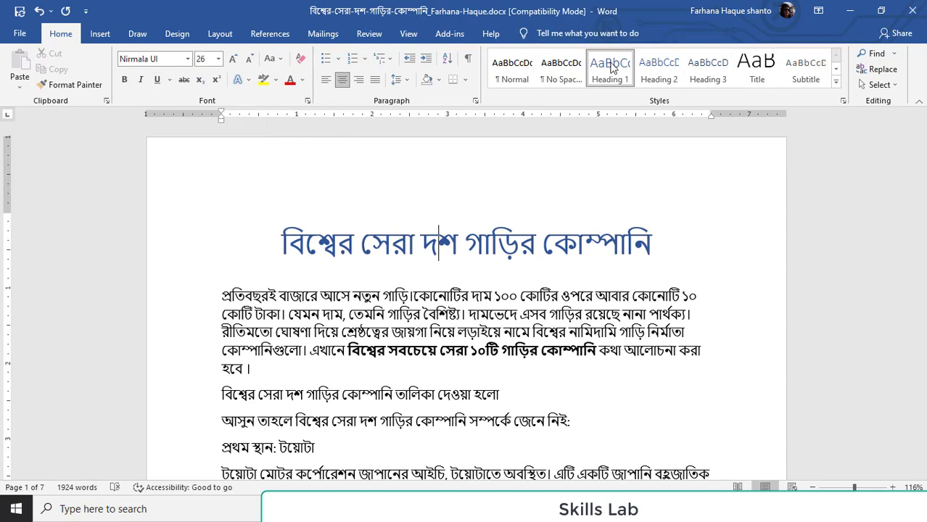
scroll(537, 348, down, 5)
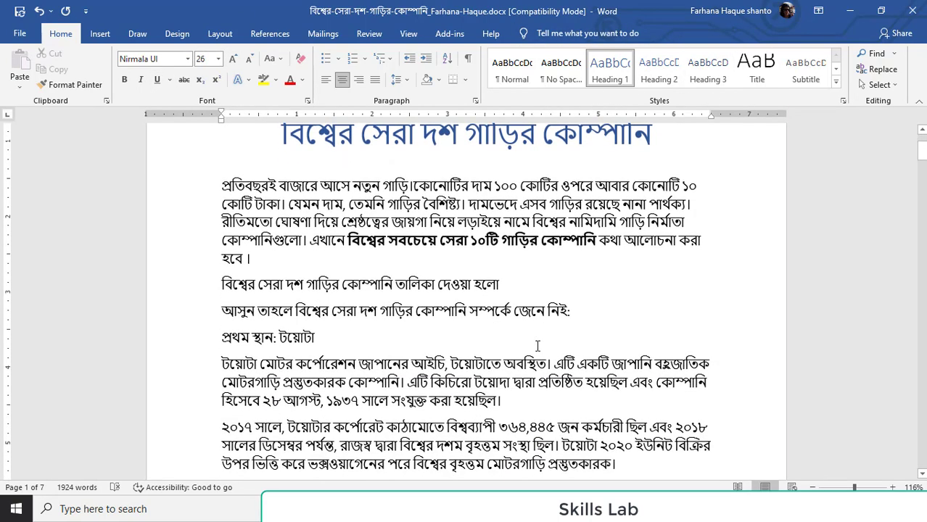
scroll(552, 192, up, 2)
Try Heading 2 on the line "আসুন তাহলে বিশ্বের সেরা দশ গাড়ির কোম্পানি সম্পর্কে জেনে নিই:", and settle on the Heading 3 style
scroll(490, 354, down, 2)
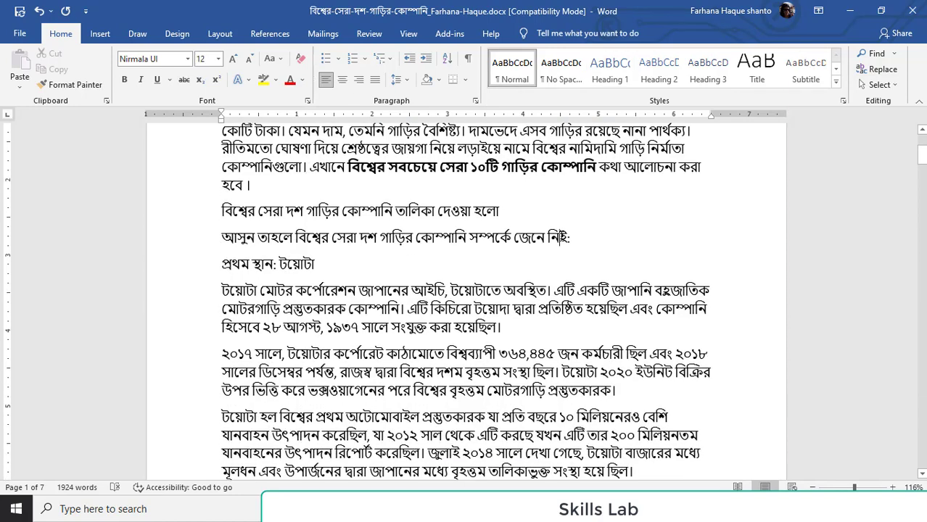
triple_click(553, 237)
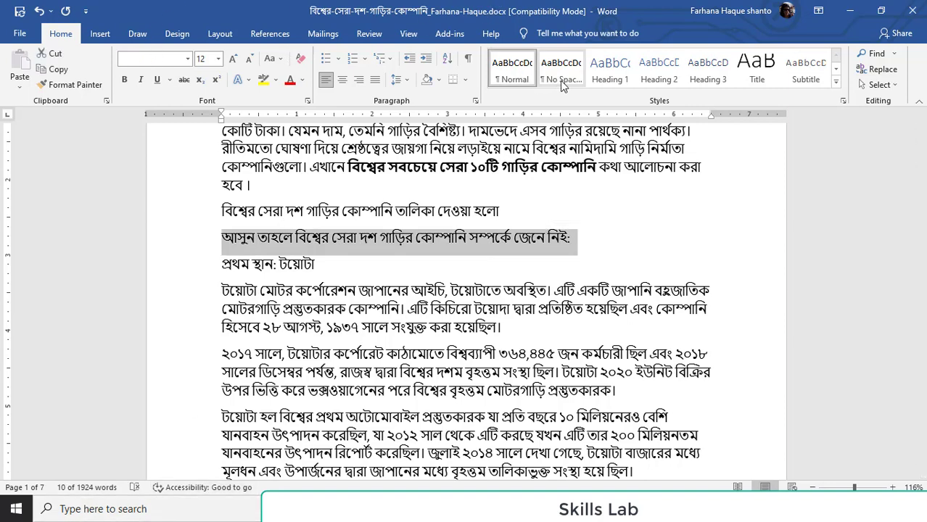
click(650, 80)
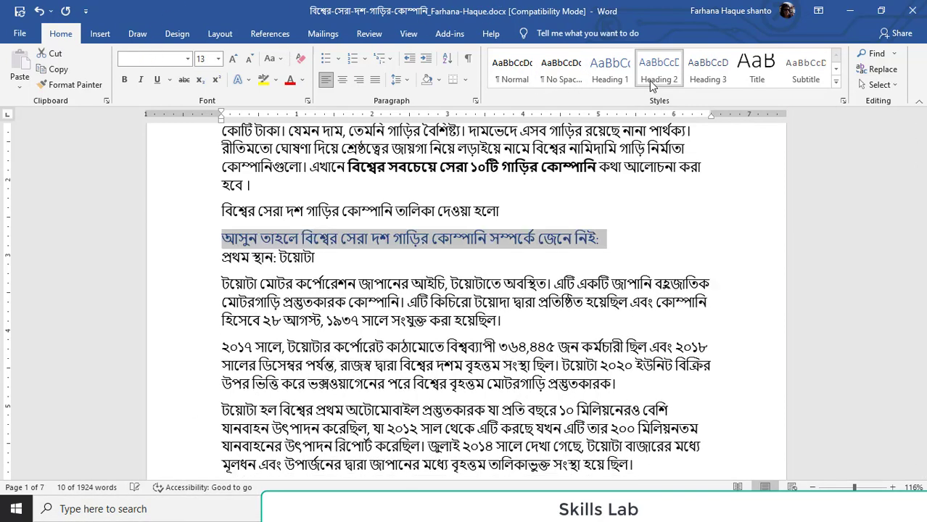
click(685, 64)
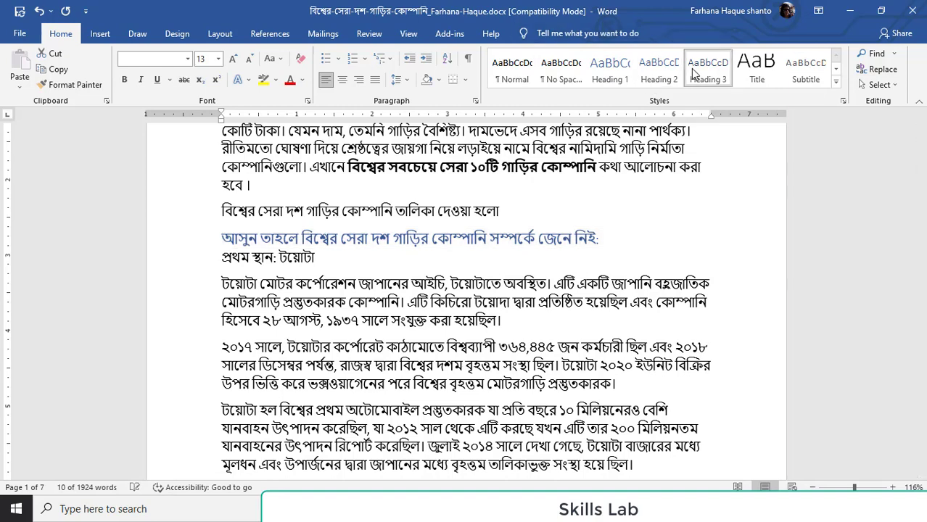
click(617, 248)
click(398, 245)
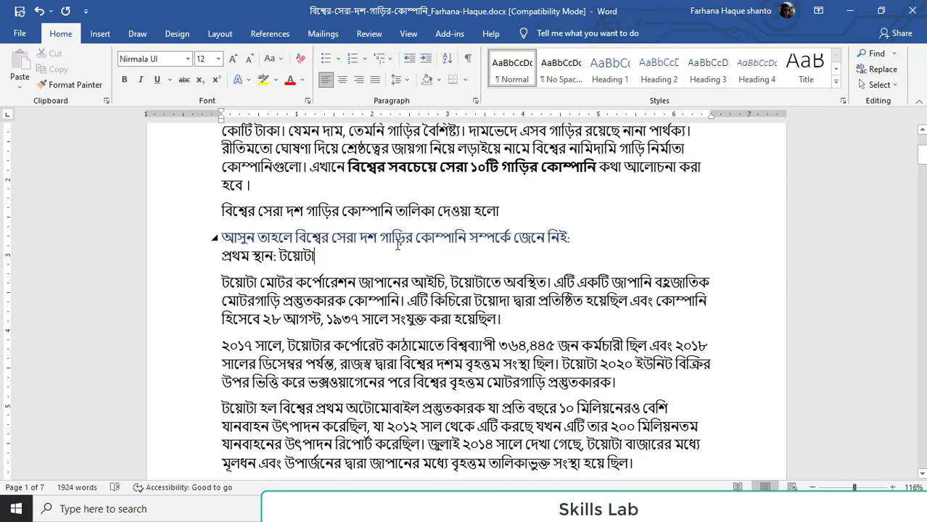
double_click(373, 240)
triple_click(373, 241)
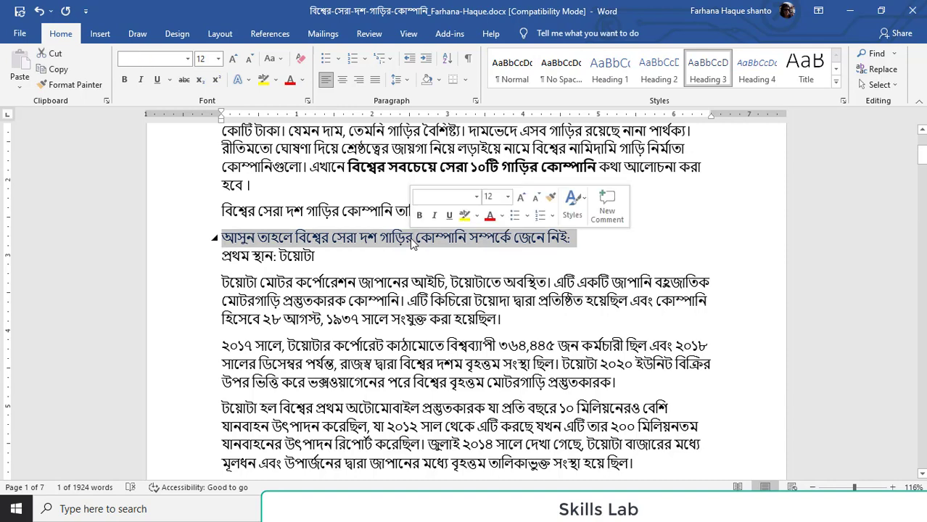
click(614, 240)
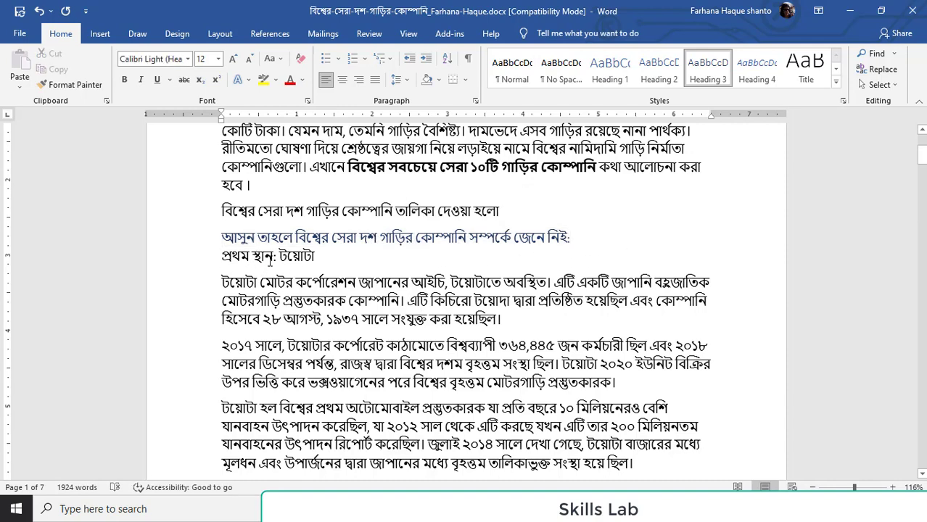
Scan the ranked company subheadings, from the first place to the fourth place section
scroll(271, 262, down, 12)
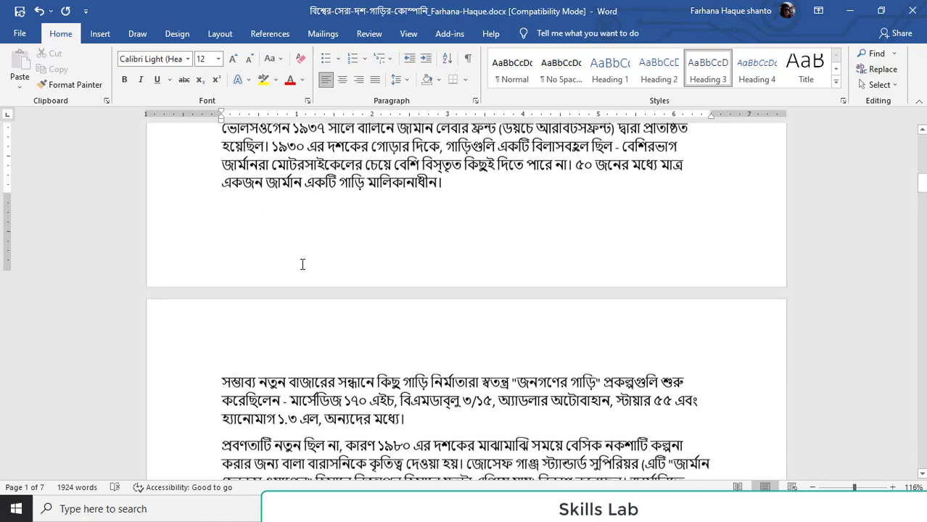
scroll(302, 264, down, 15)
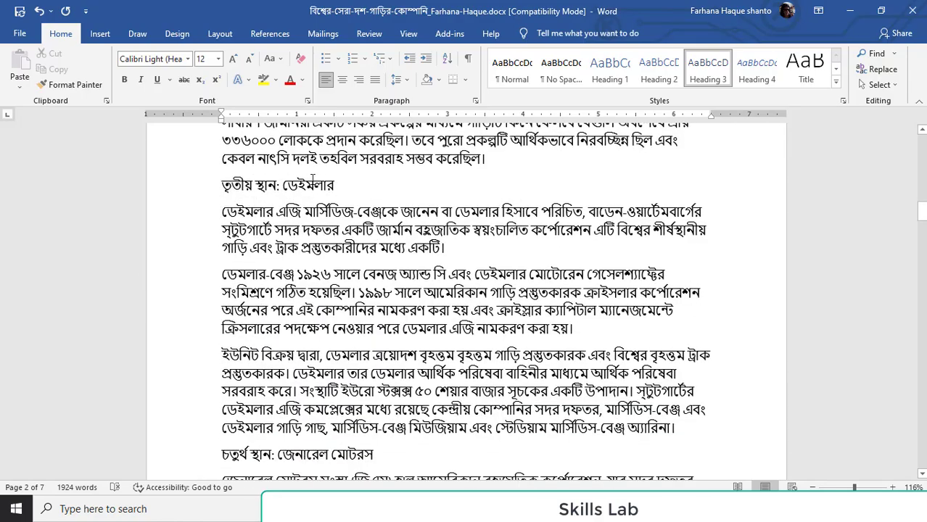
scroll(333, 202, up, 20)
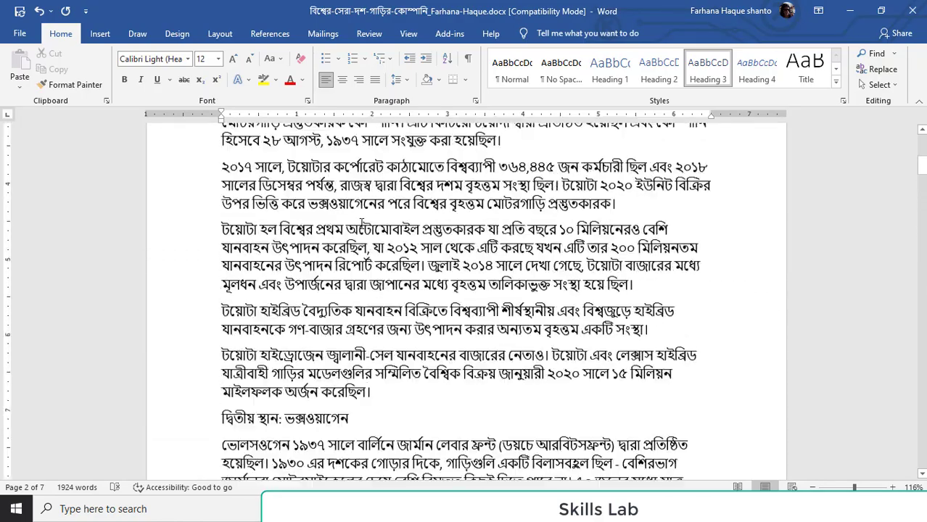
scroll(366, 229, up, 2)
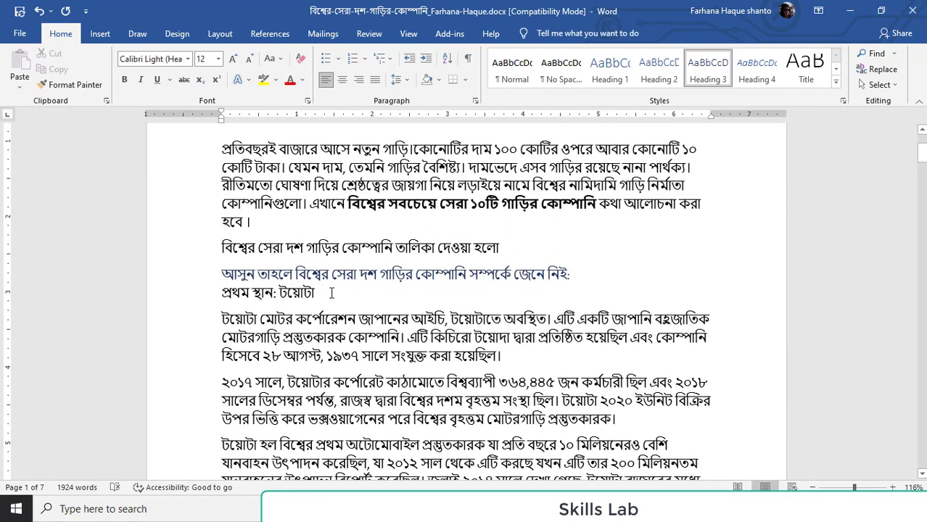
Add blank lines above "প্রথম স্থান: টয়োটা" and insert a table with two columns and six rows there
click(219, 293)
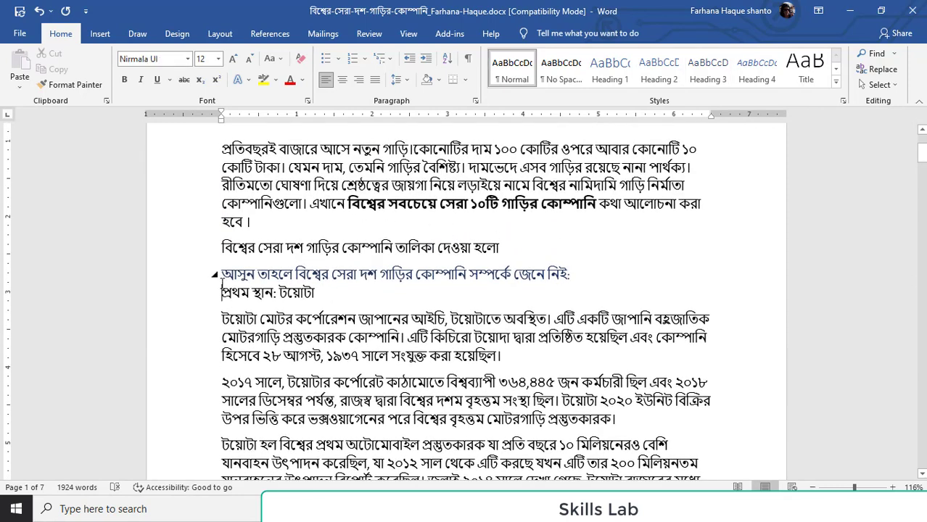
key(Return)
key(Return)
key(Return)
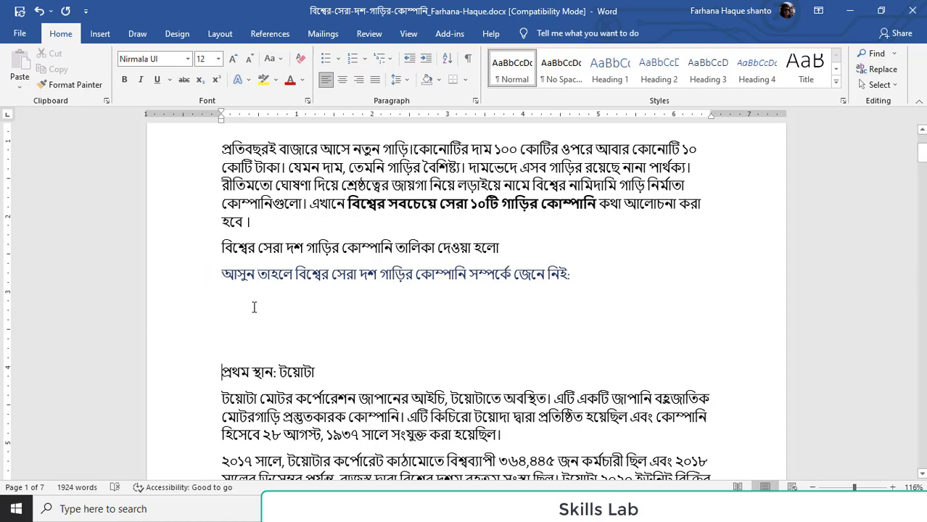
click(100, 33)
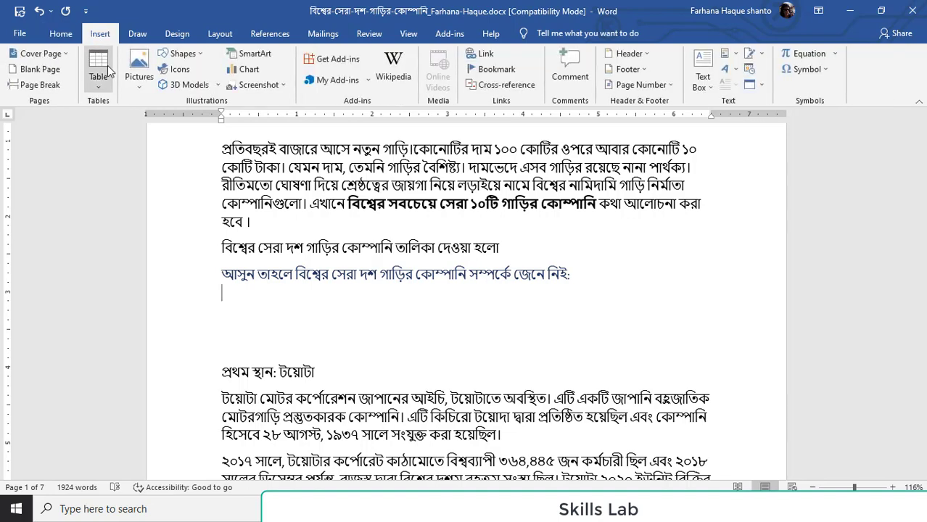
click(98, 66)
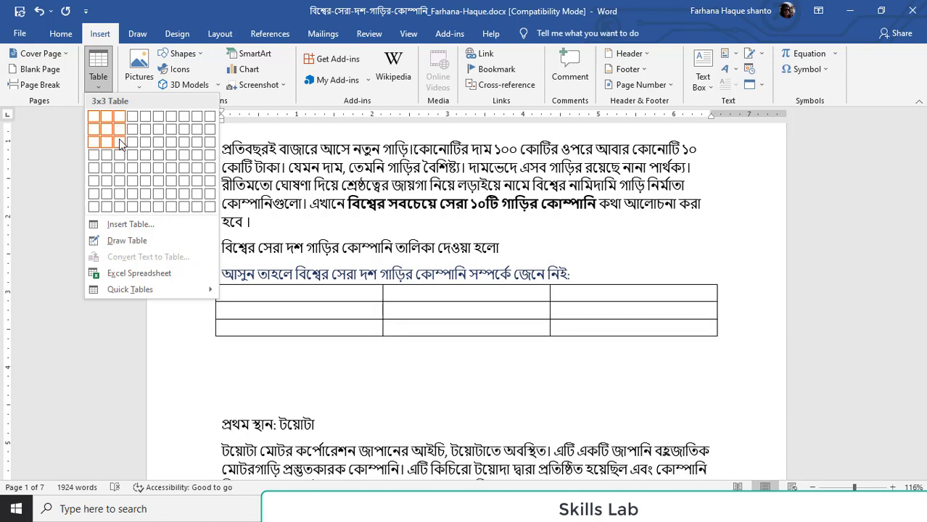
click(107, 183)
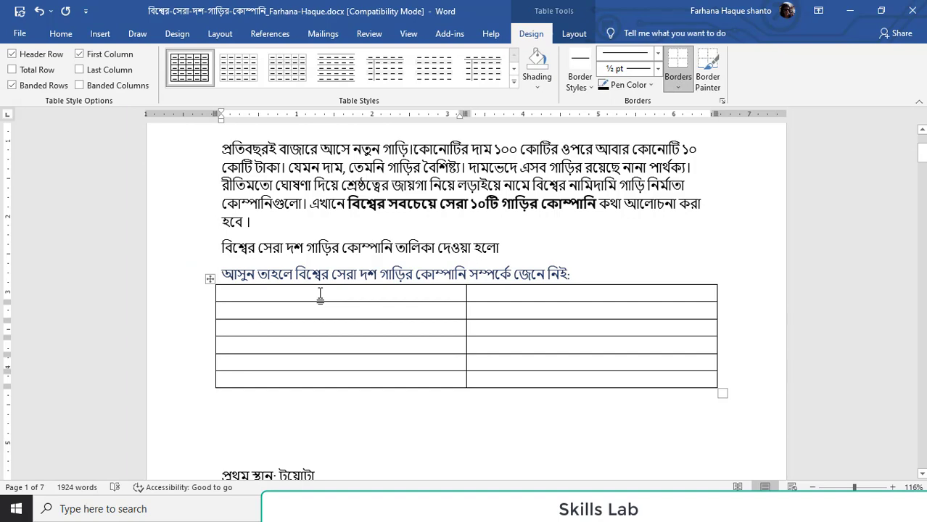
Merge the two cells of the table's first row into one header cell
scroll(468, 174, up, 1)
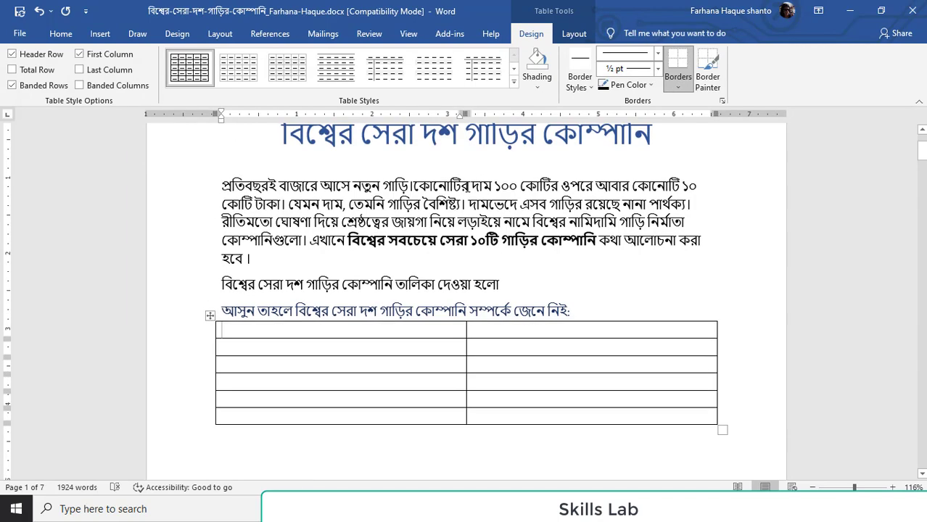
scroll(470, 190, up, 1)
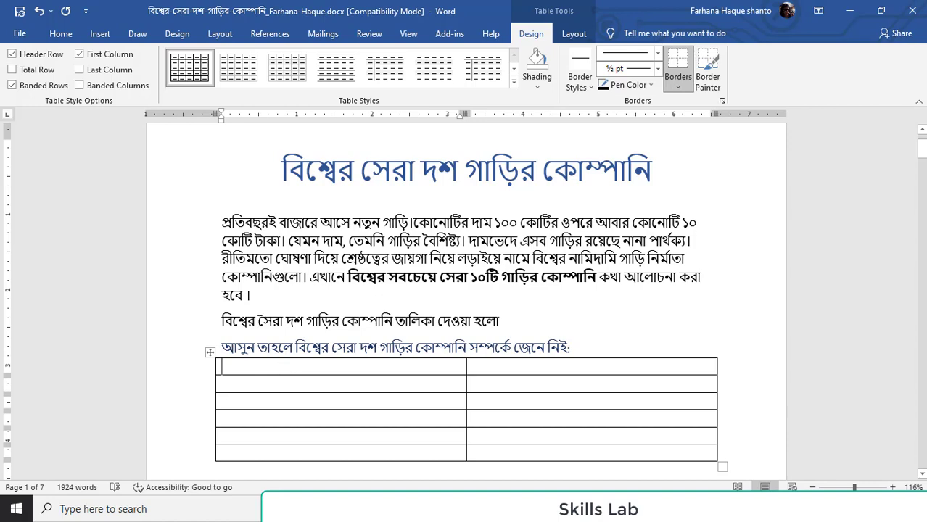
drag(267, 320, 293, 321)
double_click(362, 365)
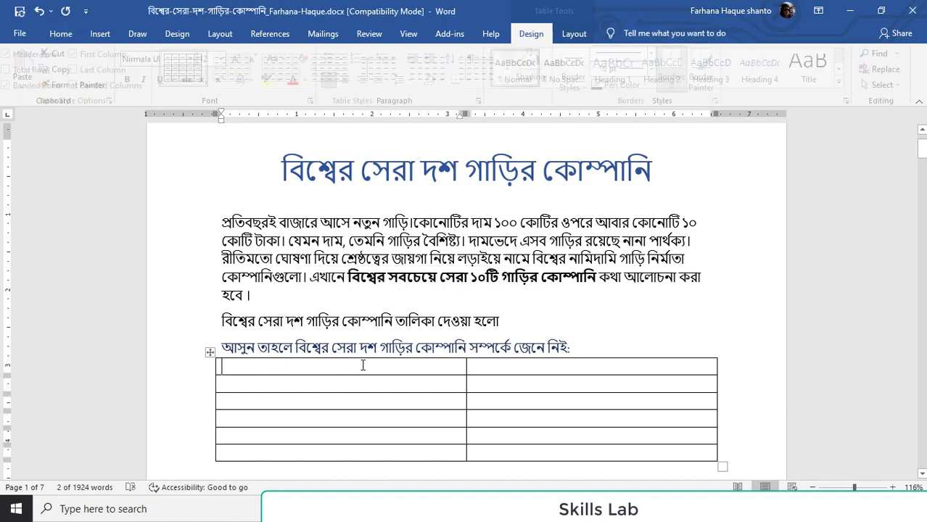
click(468, 367)
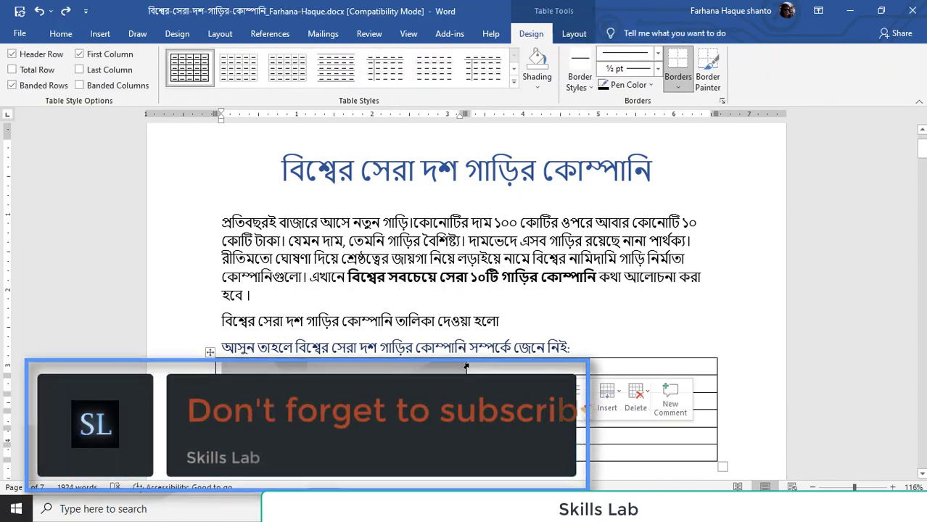
double_click(466, 366)
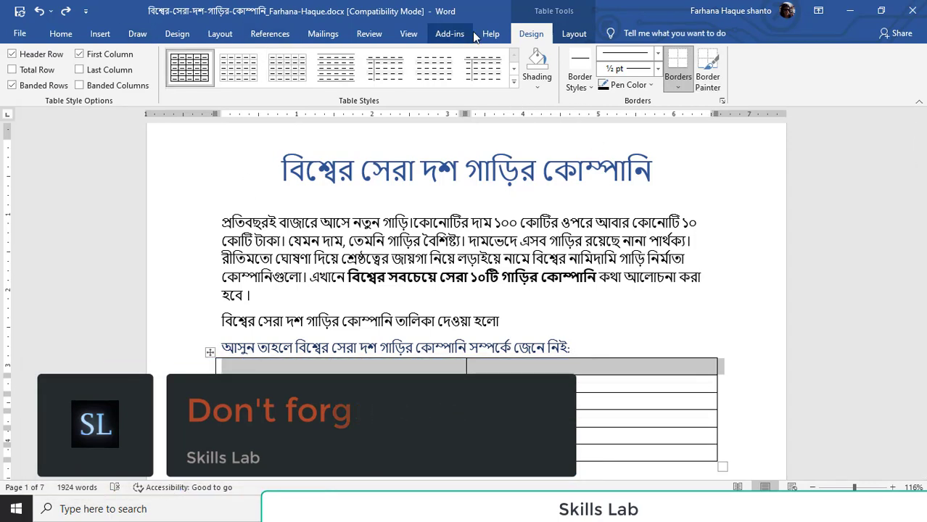
click(573, 34)
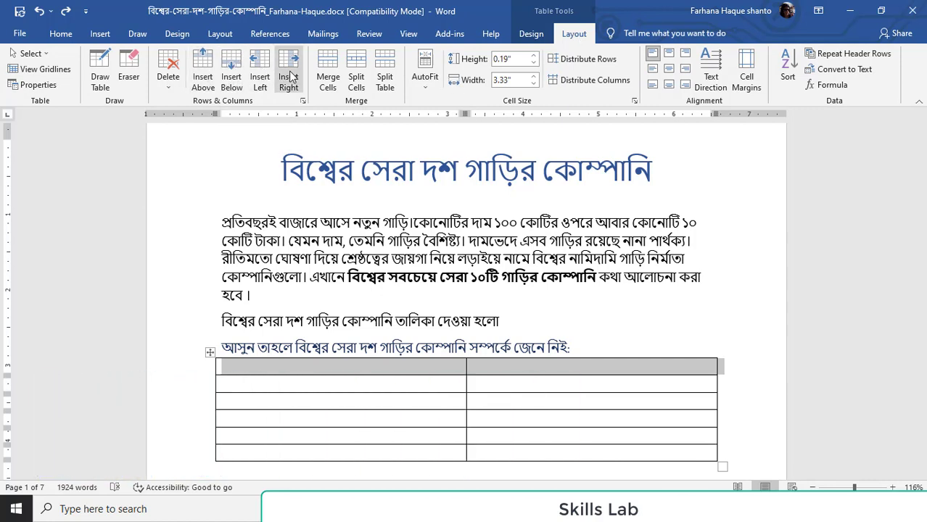
click(330, 85)
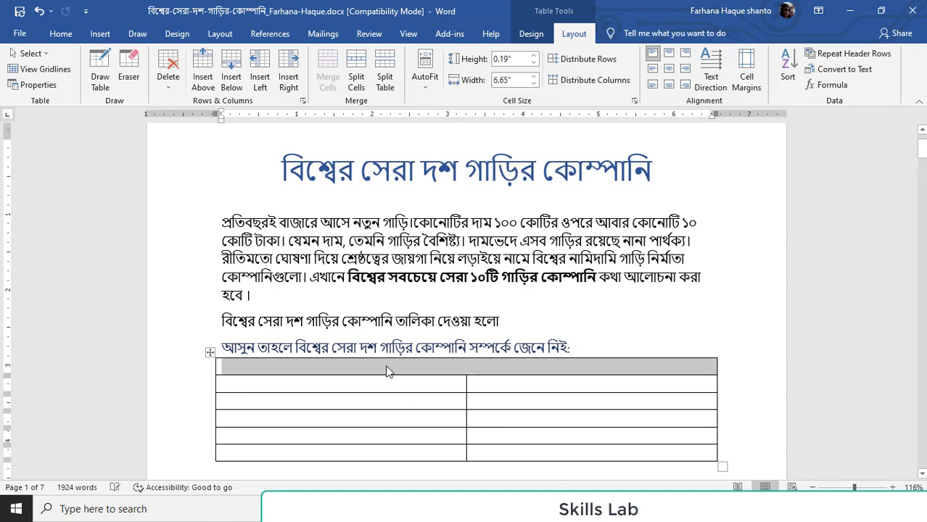
Copy "সেরা দশ গাড়ির কোম্পানি" from the line introducing the list into the table's merged header cell and centre it
scroll(428, 384, down, 2)
click(451, 293)
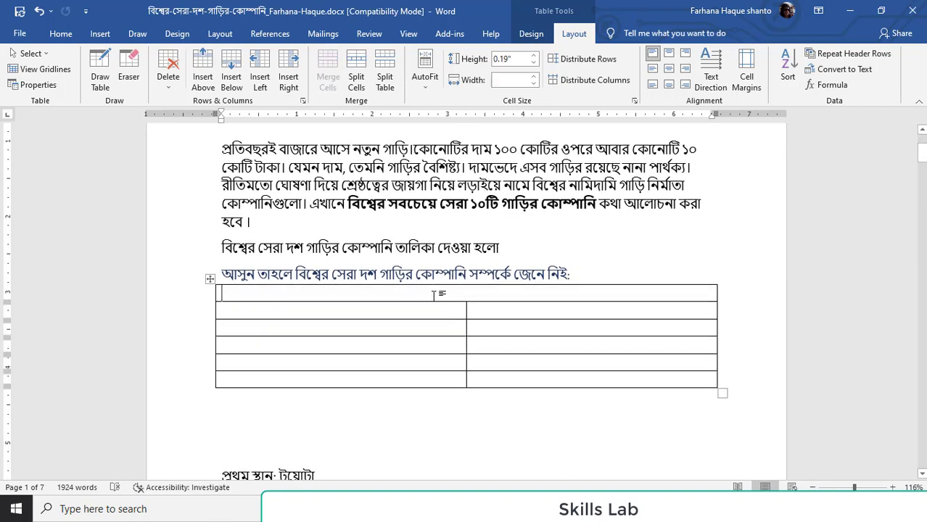
scroll(378, 265, up, 3)
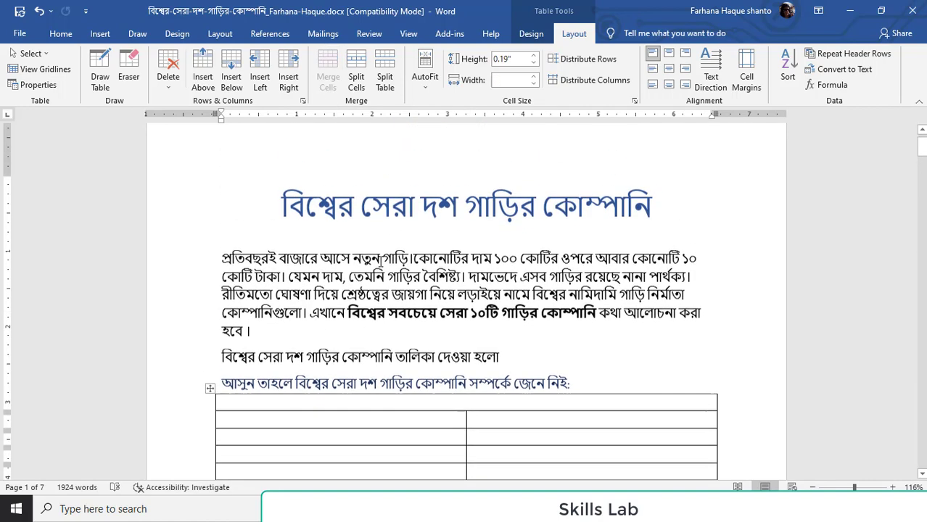
scroll(370, 268, down, 2)
drag(258, 284, 393, 285)
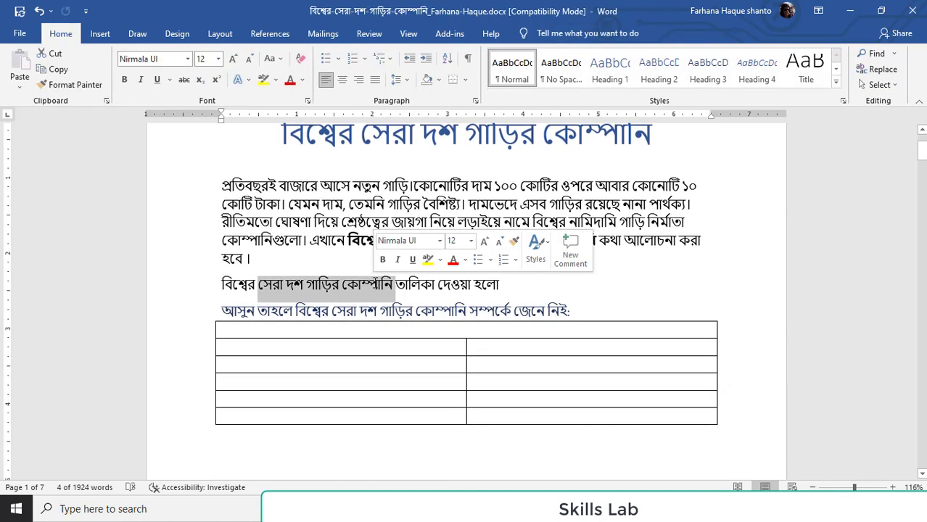
key(ctrl+c)
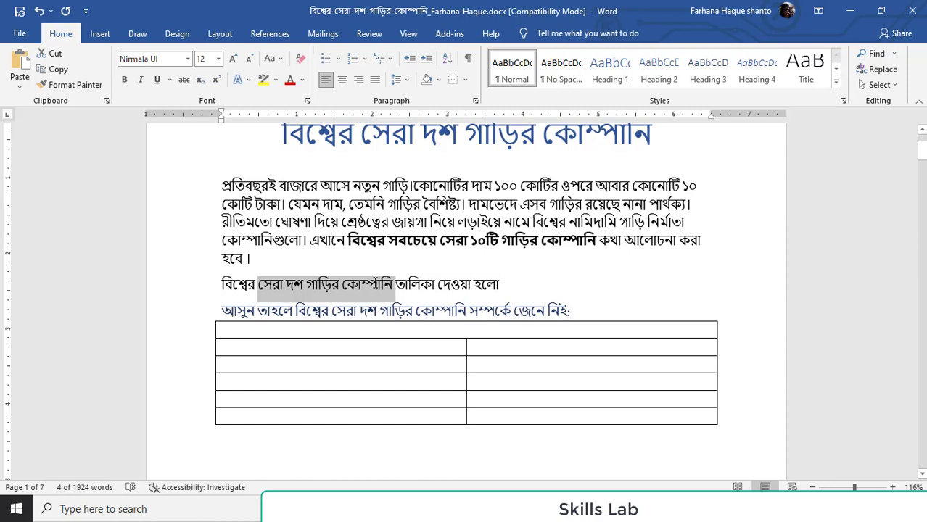
click(454, 332)
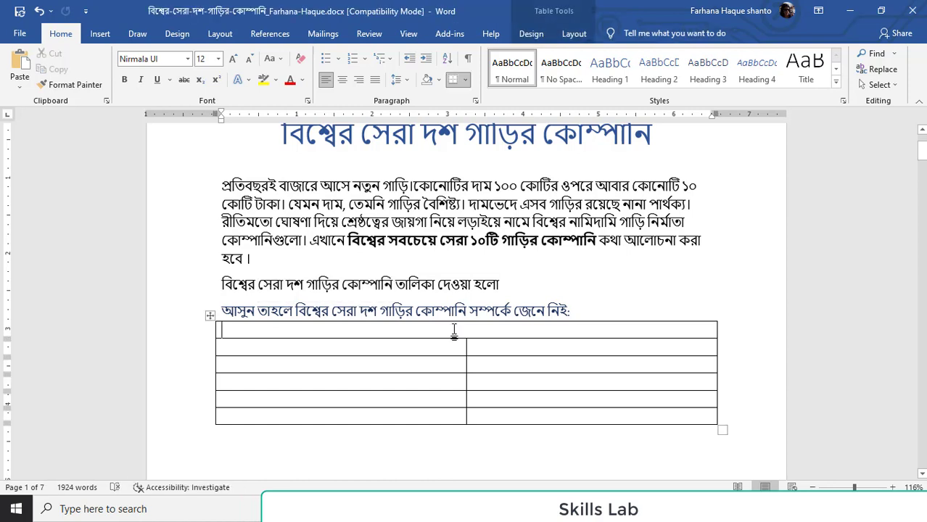
key(ctrl+v)
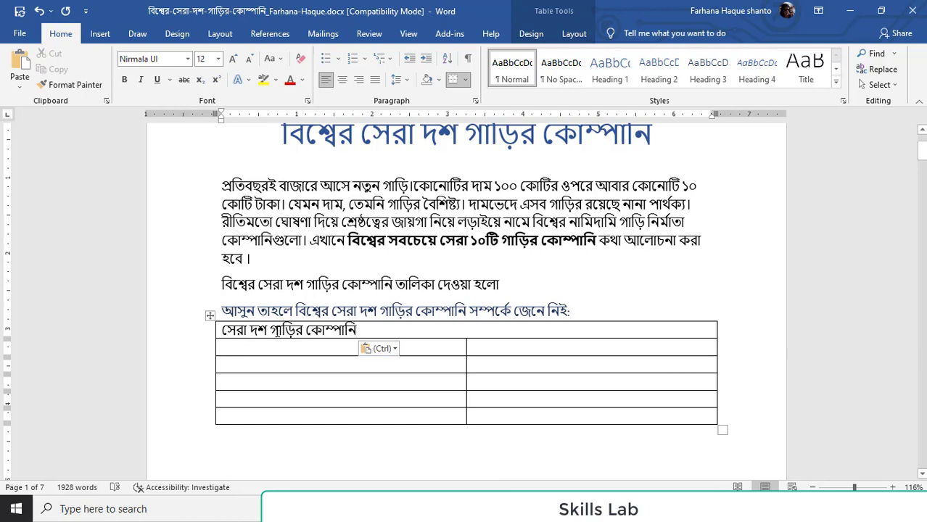
triple_click(281, 331)
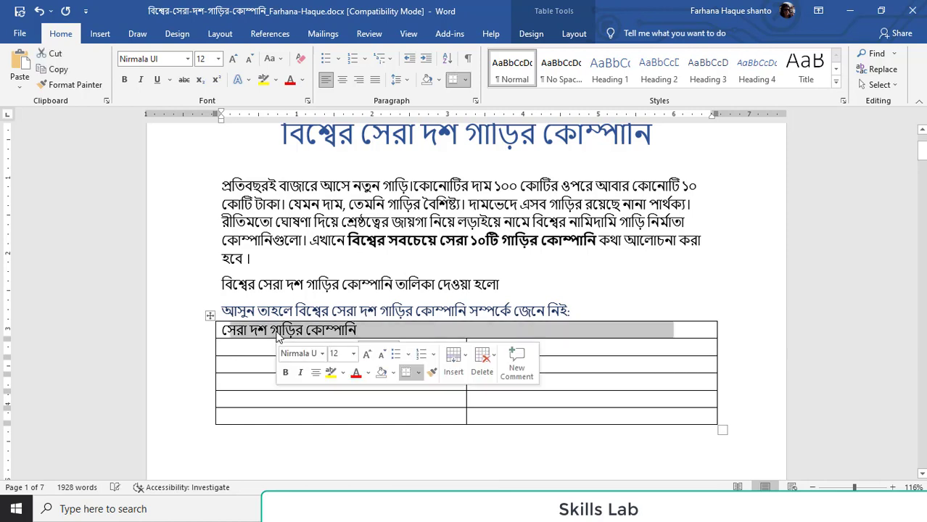
click(346, 81)
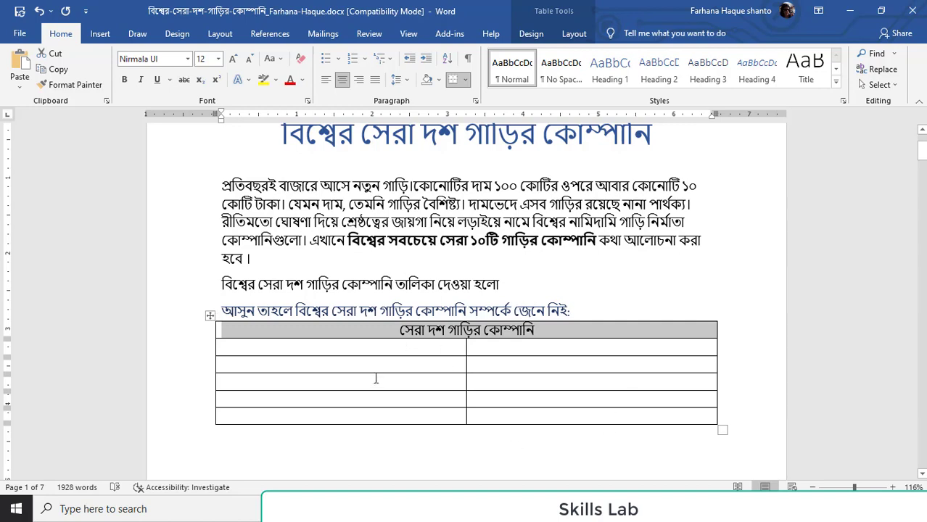
Copy the first-place company name "টয়োটা" into the first column of the row below the table header
click(331, 348)
scroll(330, 348, down, 5)
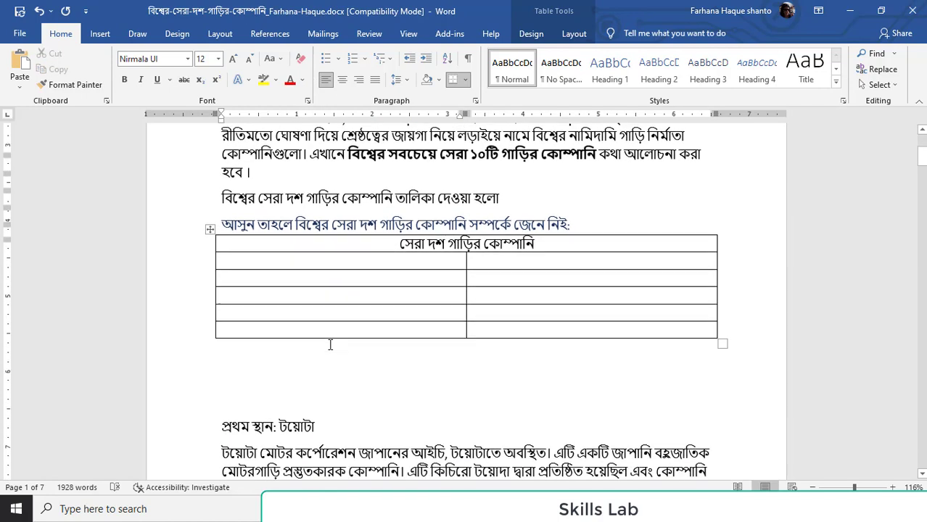
drag(316, 332, 276, 332)
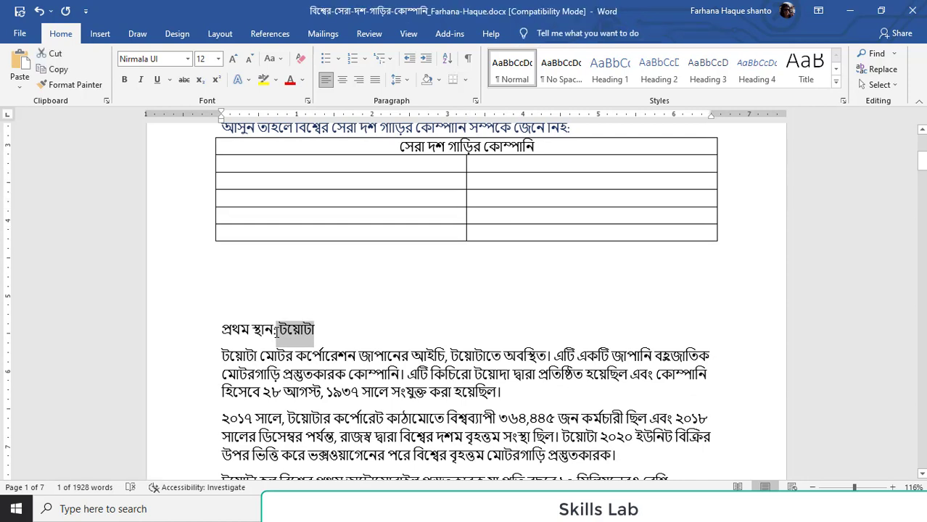
click(263, 166)
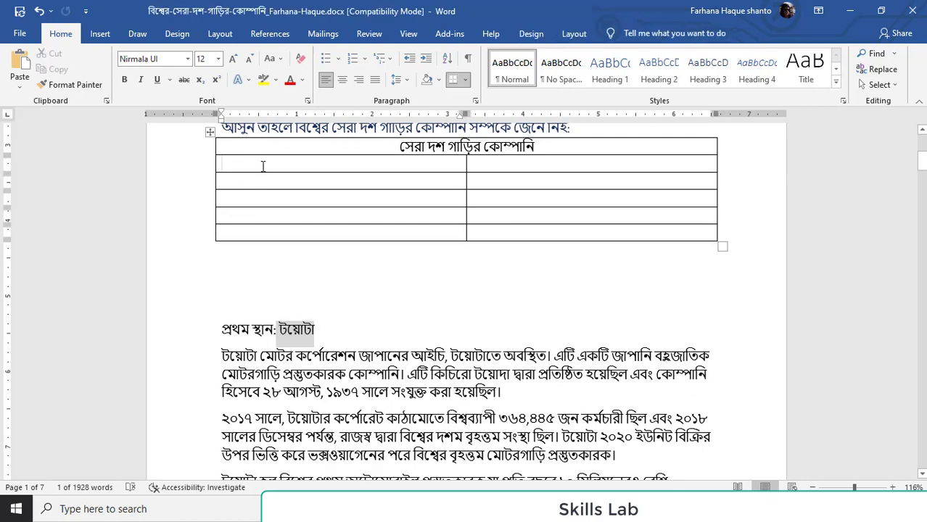
key(ctrl+v)
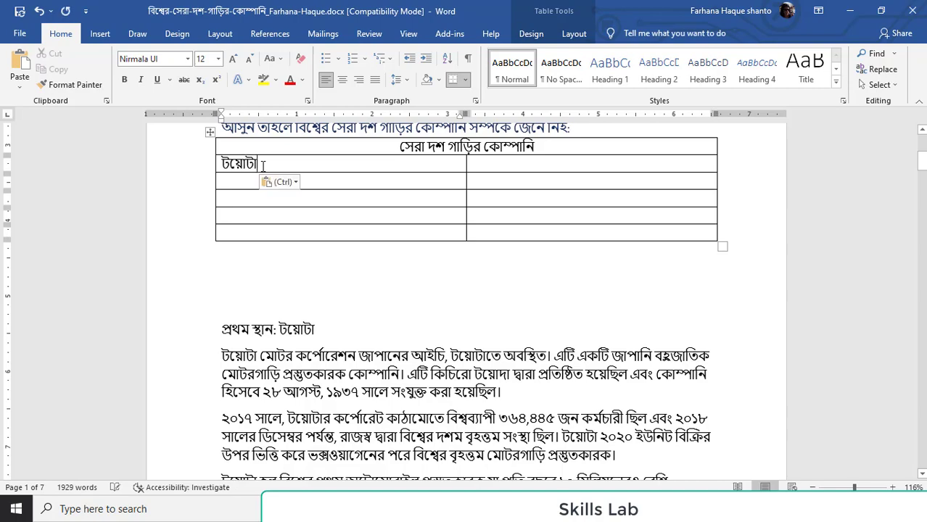
Copy the second-place company name "ভক্সওয়াগেন" into the first-column cell below "টয়োটা"
scroll(297, 164, down, 15)
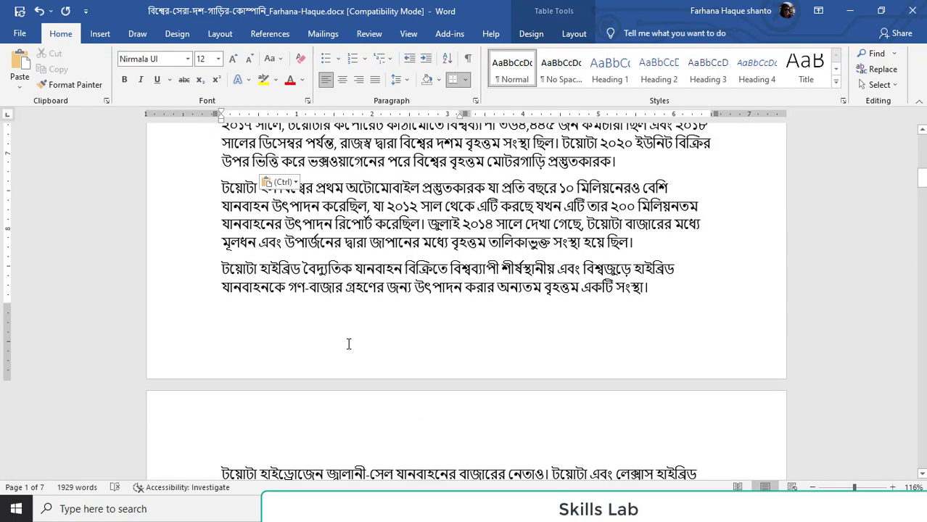
drag(350, 244, 288, 250)
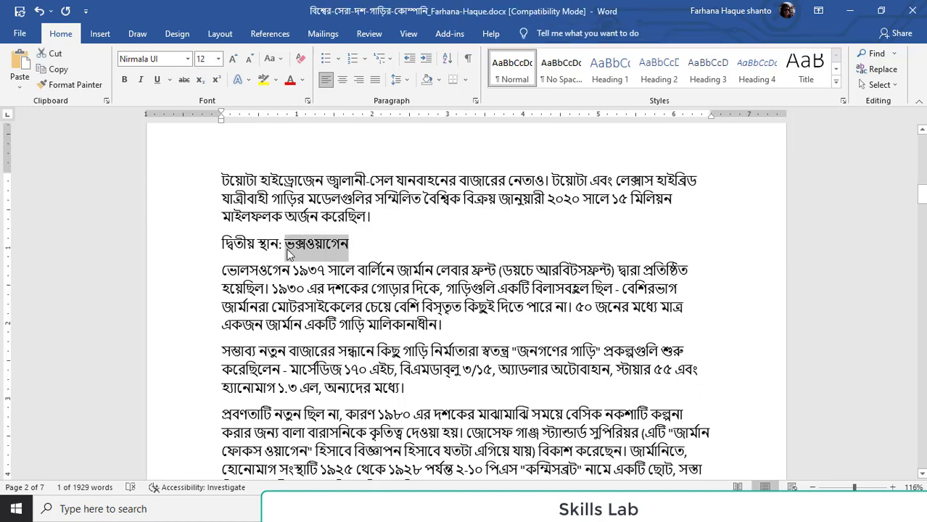
scroll(324, 252, up, 10)
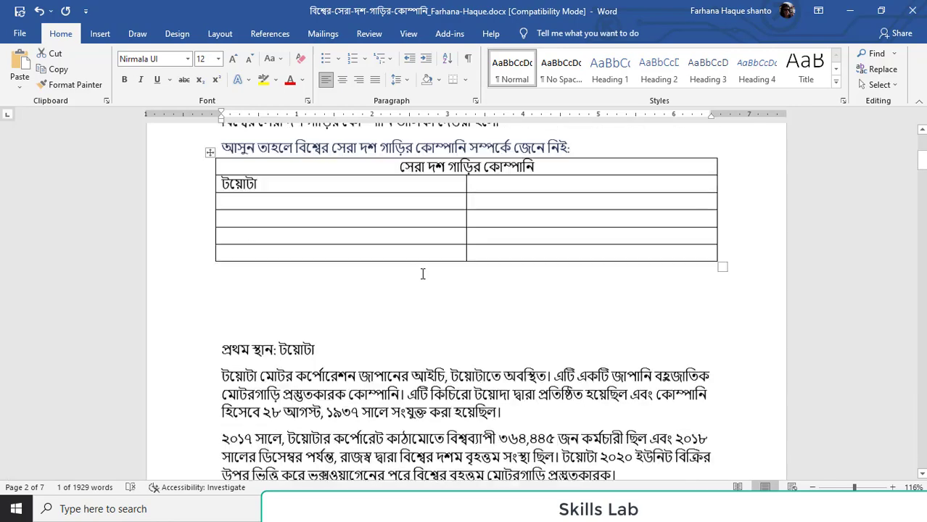
click(240, 257)
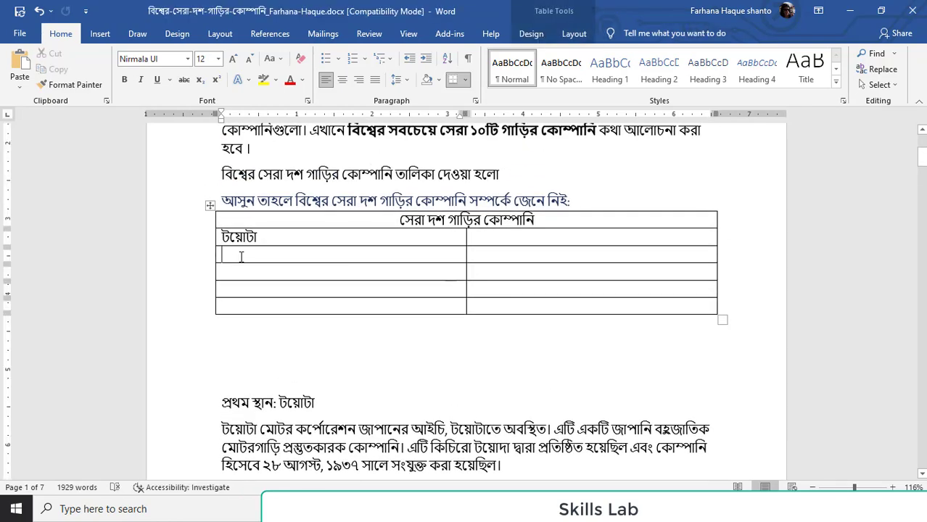
text(ভক্সওয়াগেন)
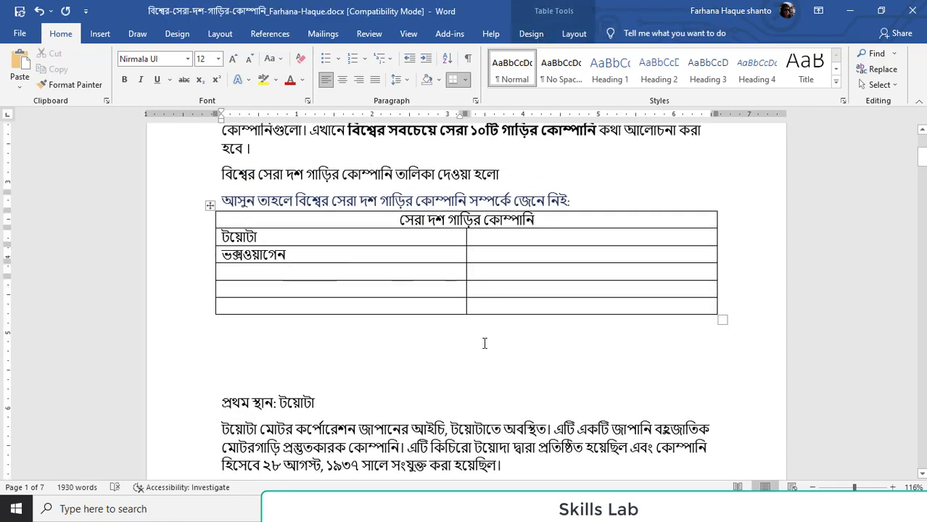
Copy the third-place company name "ডেইমলার" into the first-column cell below "ভক্সওয়াগেন"
scroll(475, 375, down, 12)
scroll(475, 376, down, 4)
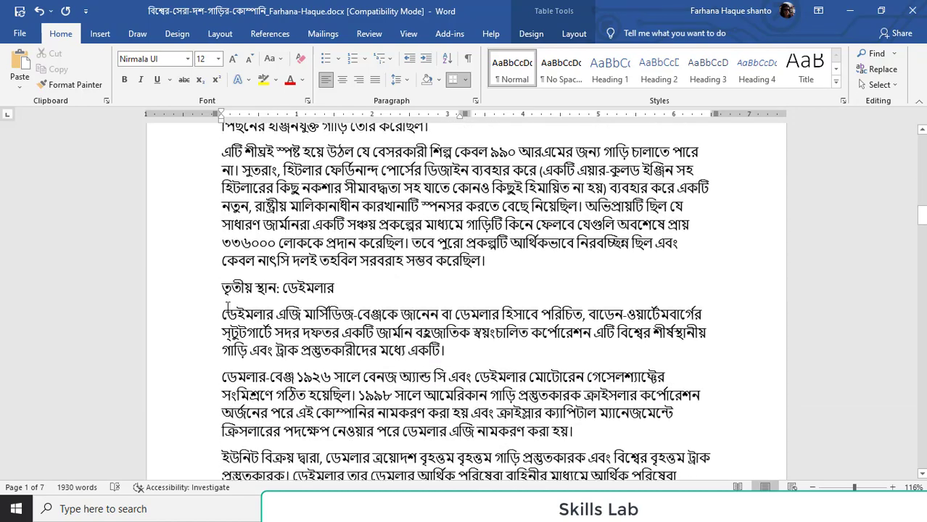
drag(340, 283, 284, 289)
key(ctrl+c)
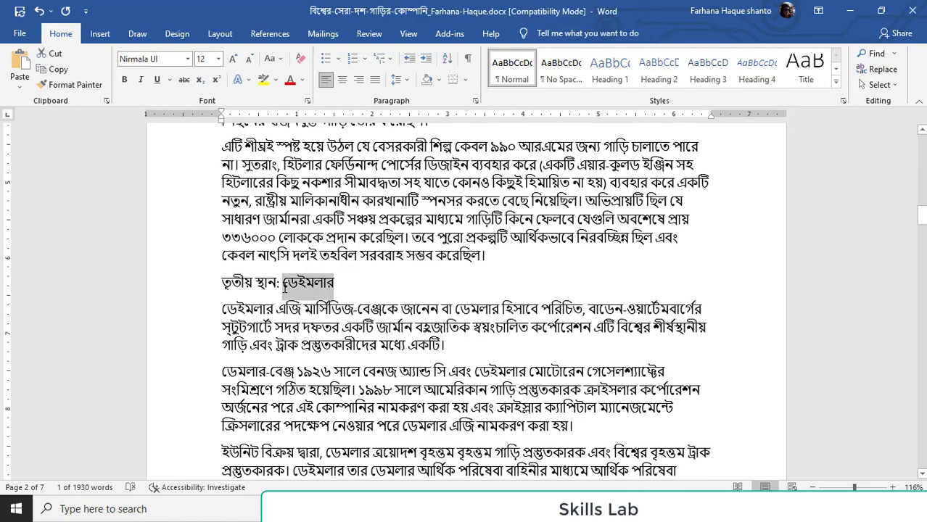
scroll(368, 303, up, 20)
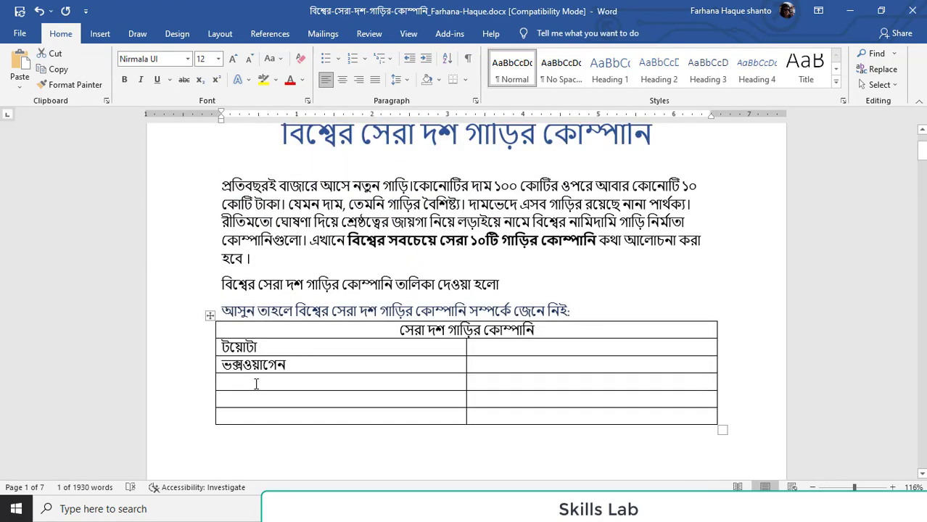
click(256, 384)
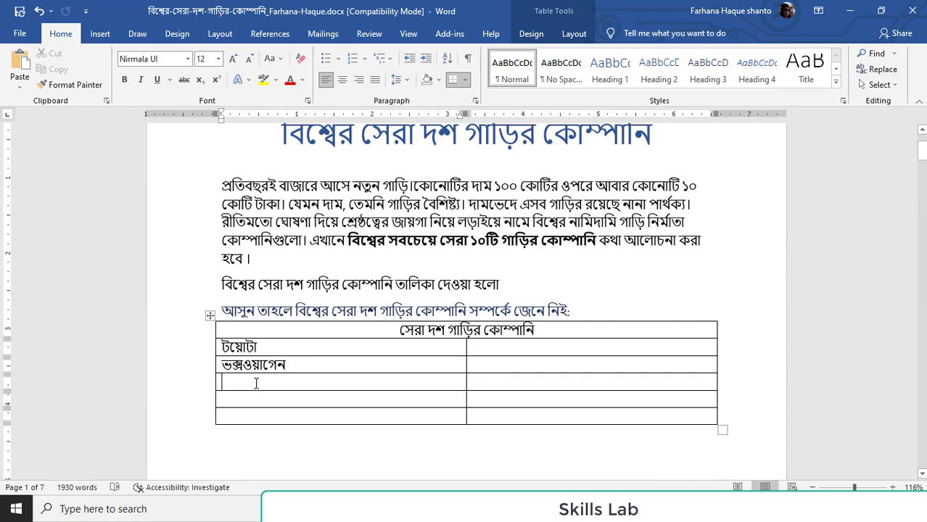
key(ctrl+v)
Copy the fourth-place company name "জেনারেল মোটরস" into the first-column cell below "ডেইমলার"
scroll(344, 372, down, 20)
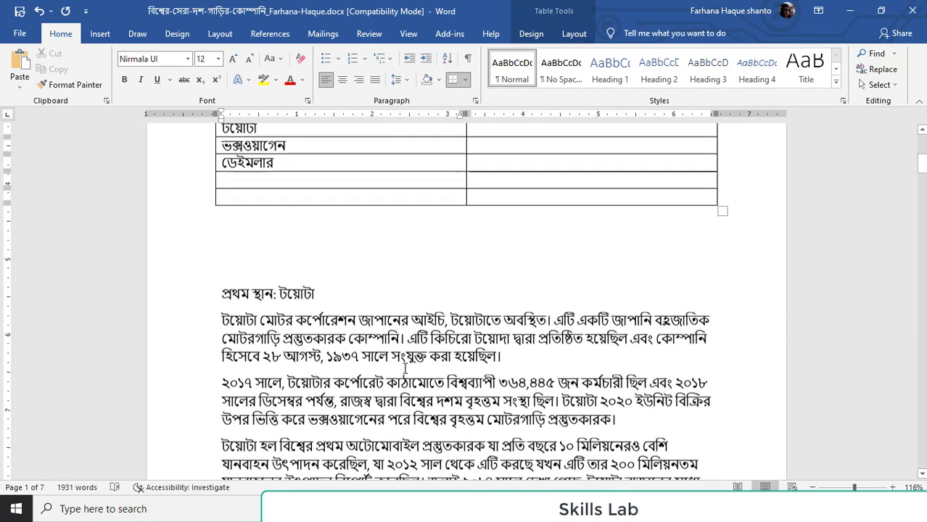
scroll(409, 395, down, 1)
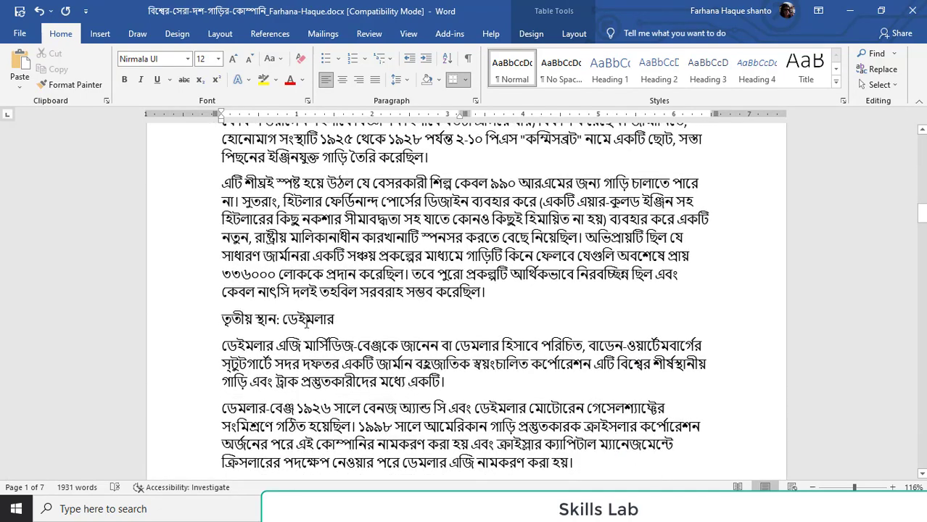
scroll(330, 332, down, 10)
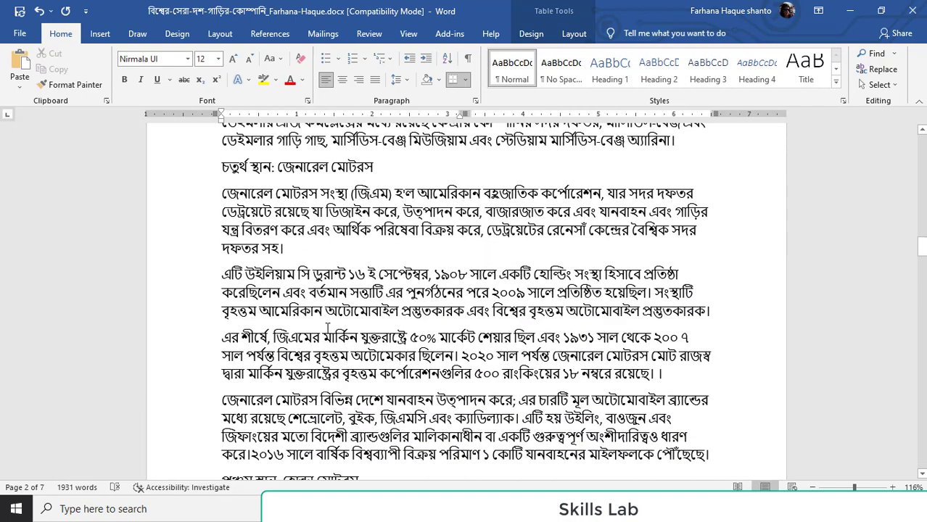
scroll(314, 298, down, 3)
scroll(360, 222, up, 5)
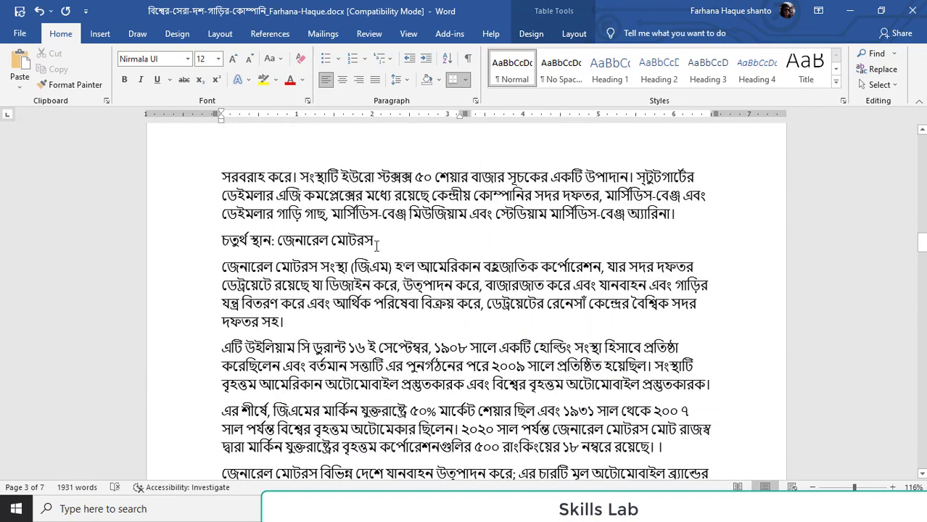
drag(377, 247, 285, 247)
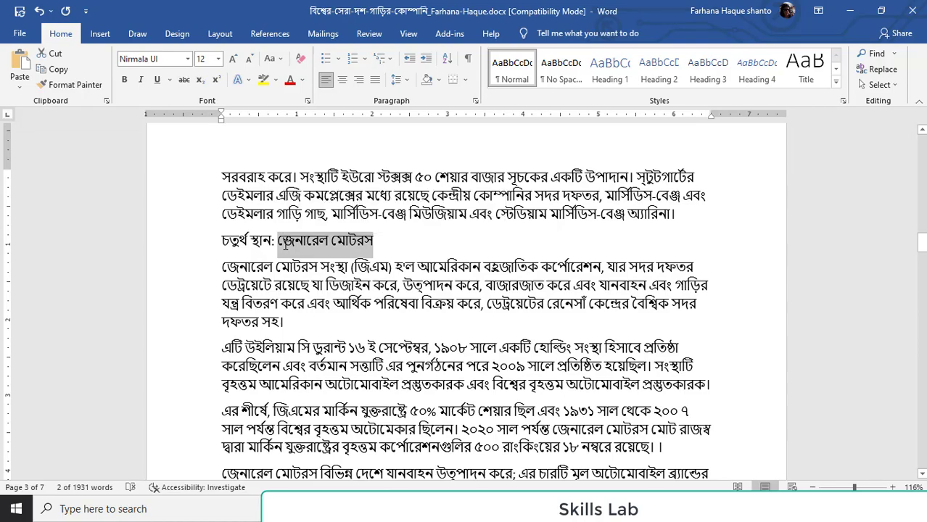
scroll(285, 245, up, 15)
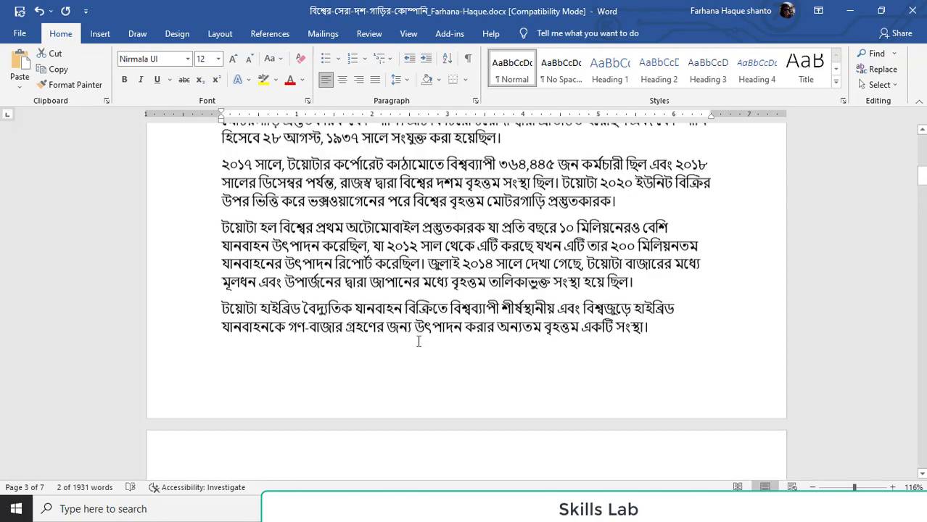
scroll(418, 341, up, 8)
click(261, 365)
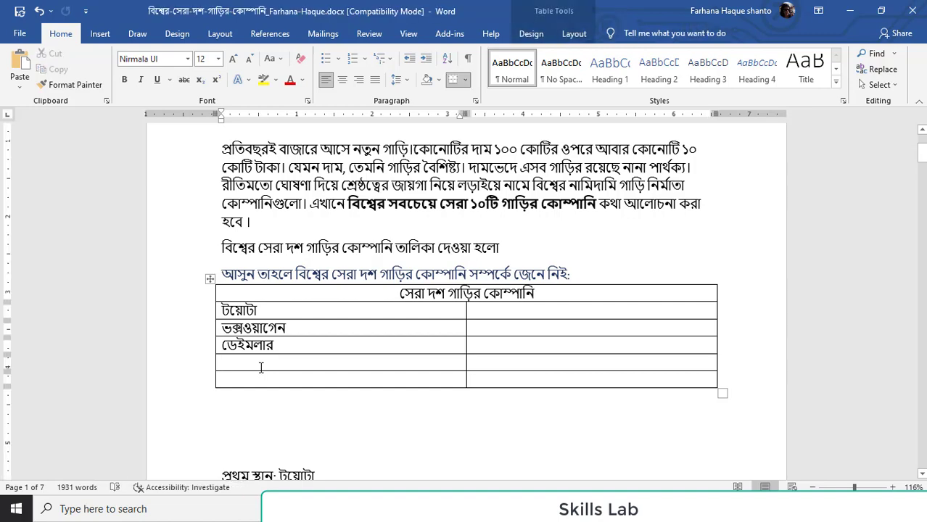
Copy the fifth-place company name "হোন্ডা মোটরস" into the first-column cell below "জেনারেল মোটরস"
scroll(273, 349, down, 20)
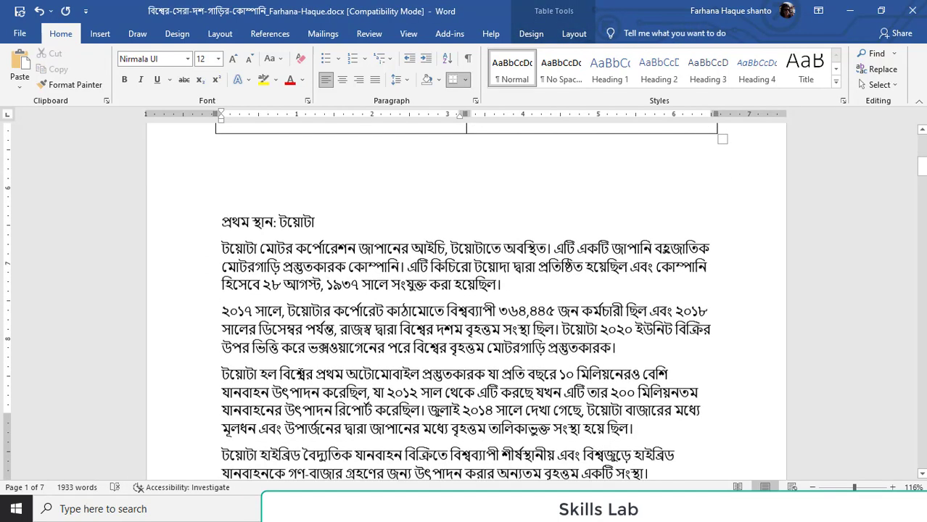
scroll(355, 415, down, 12)
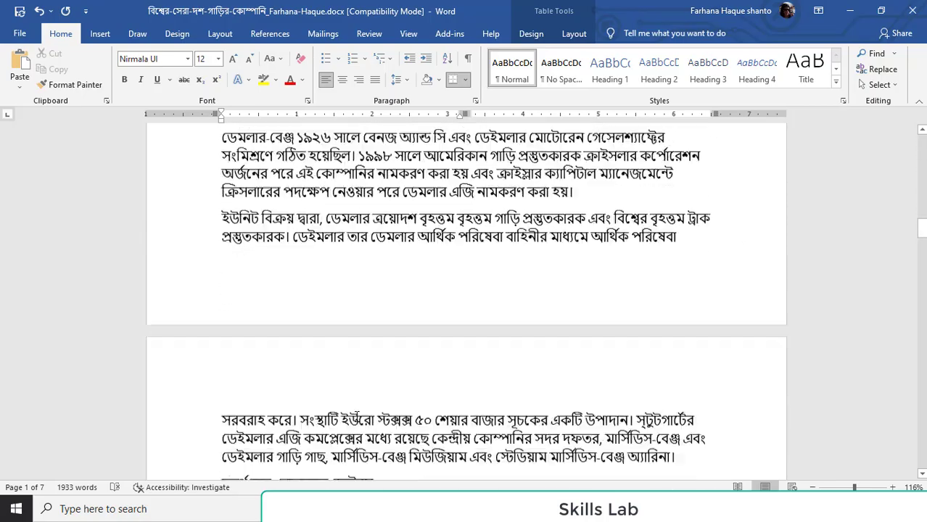
scroll(373, 179, down, 7)
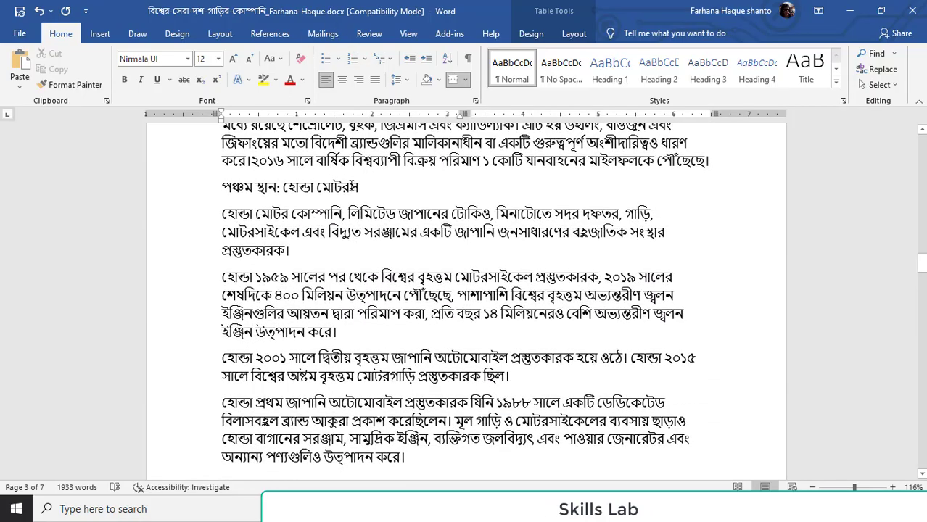
drag(288, 186, 289, 190)
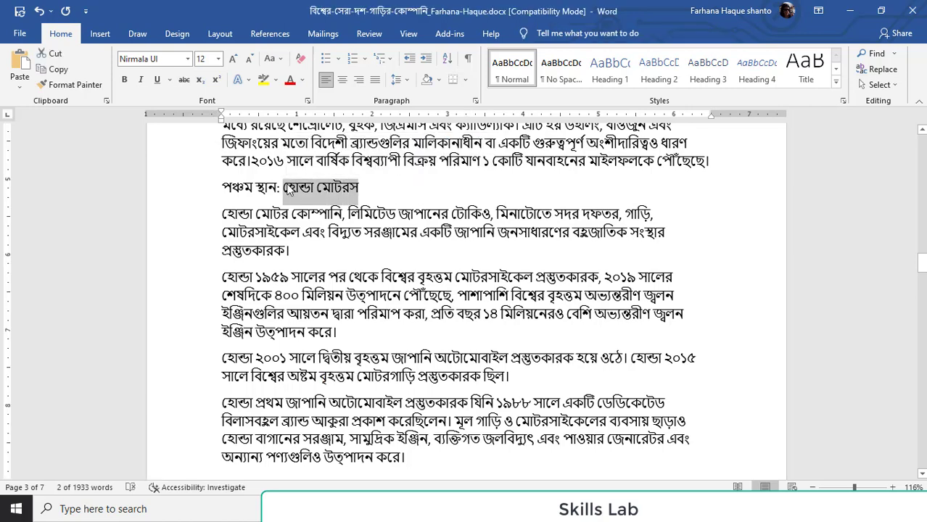
scroll(311, 211, up, 20)
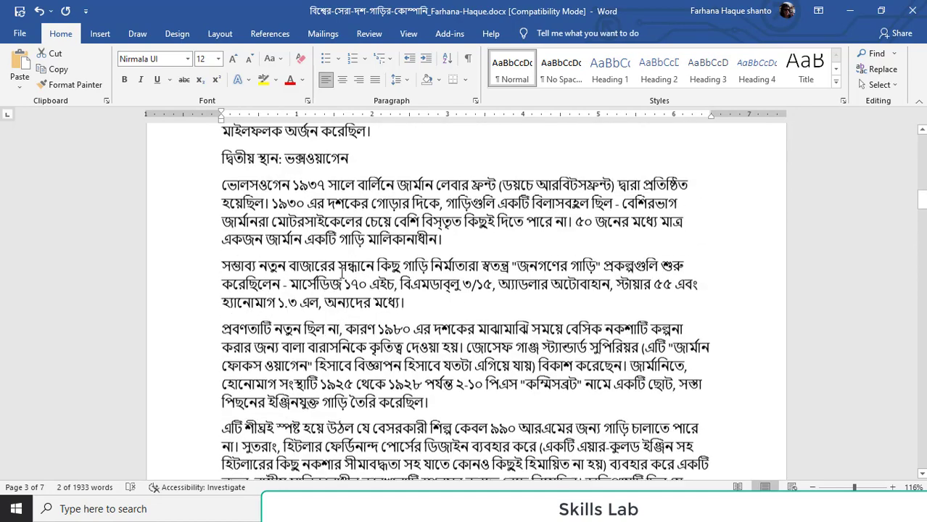
scroll(341, 273, up, 15)
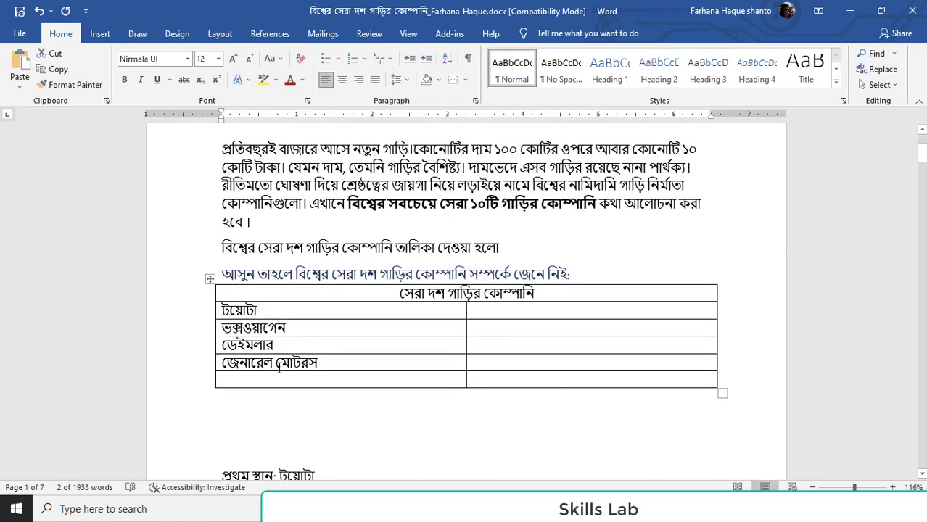
click(277, 379)
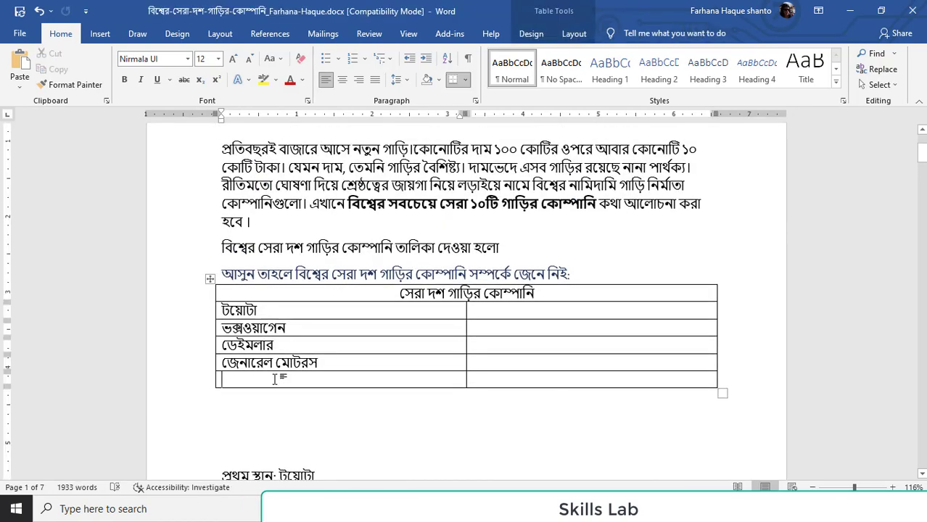
Copy the sixth-place company name "বিএমডাব্লু" into the second-column cell beside "টয়োটা"
scroll(569, 276, down, 20)
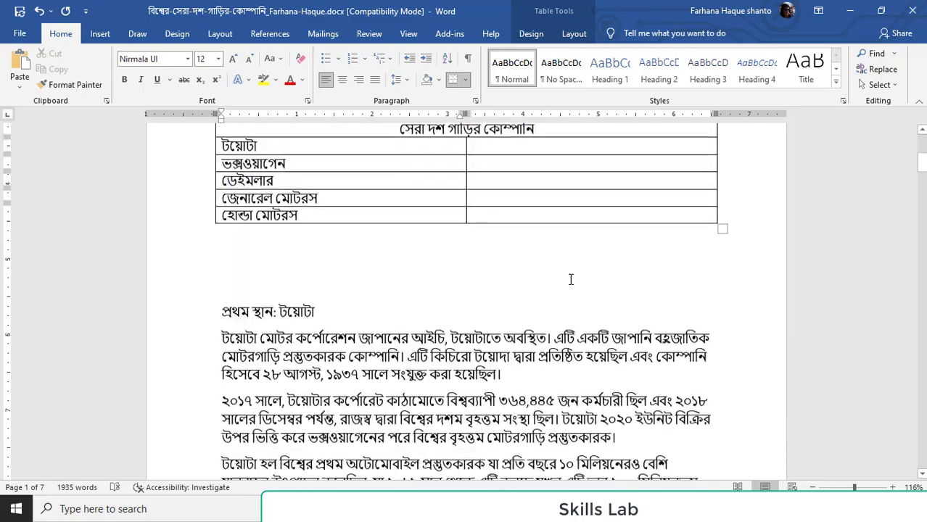
scroll(556, 351, down, 20)
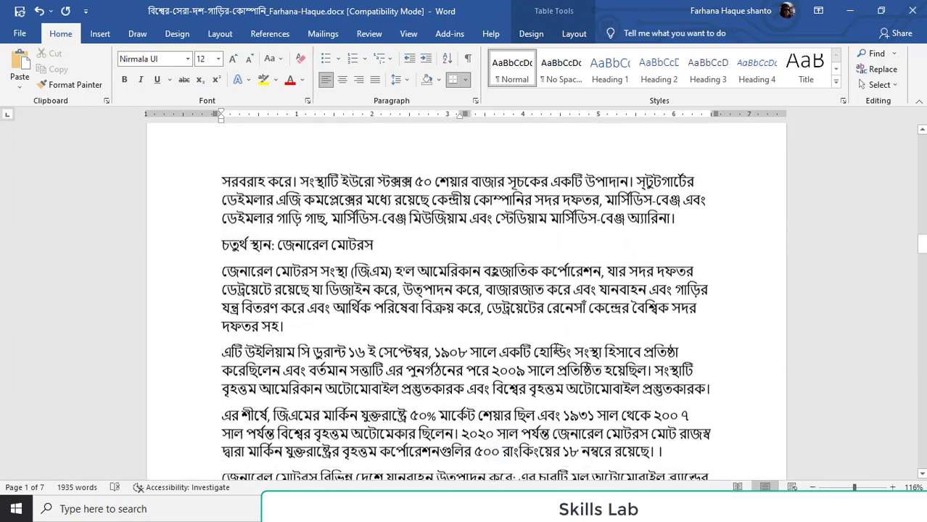
scroll(555, 351, down, 5)
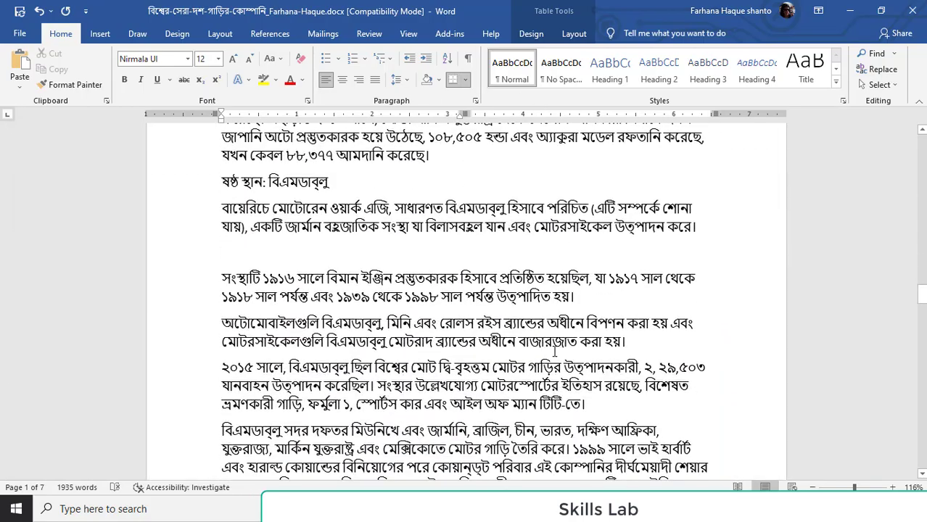
scroll(342, 191, up, 1)
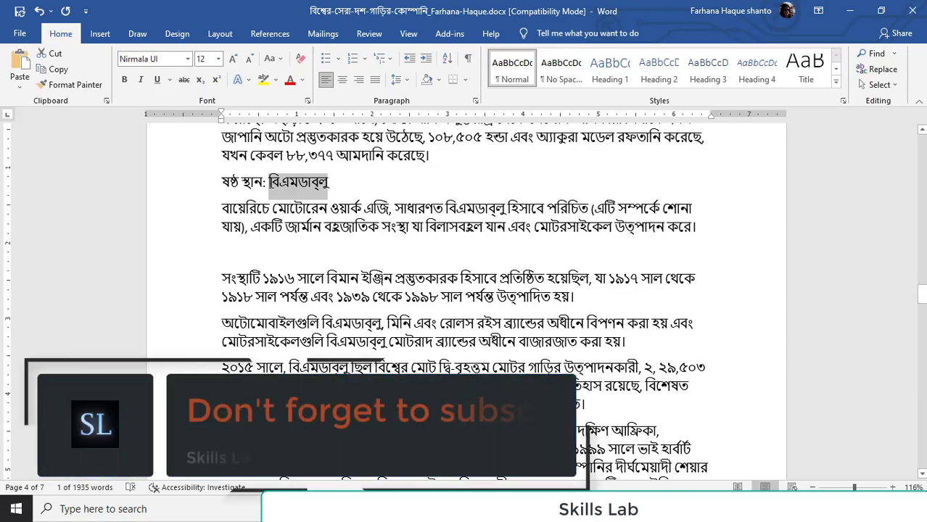
scroll(602, 253, up, 5)
scroll(602, 254, up, 15)
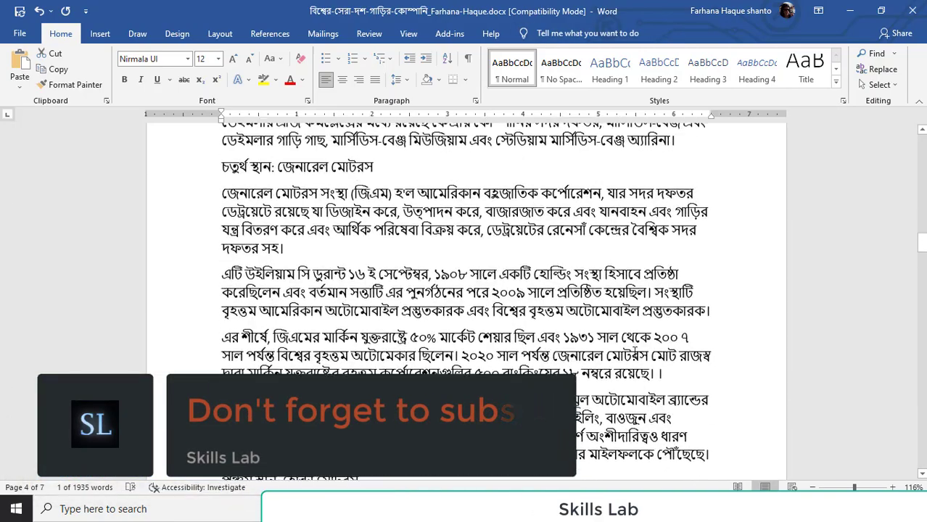
scroll(635, 355, up, 20)
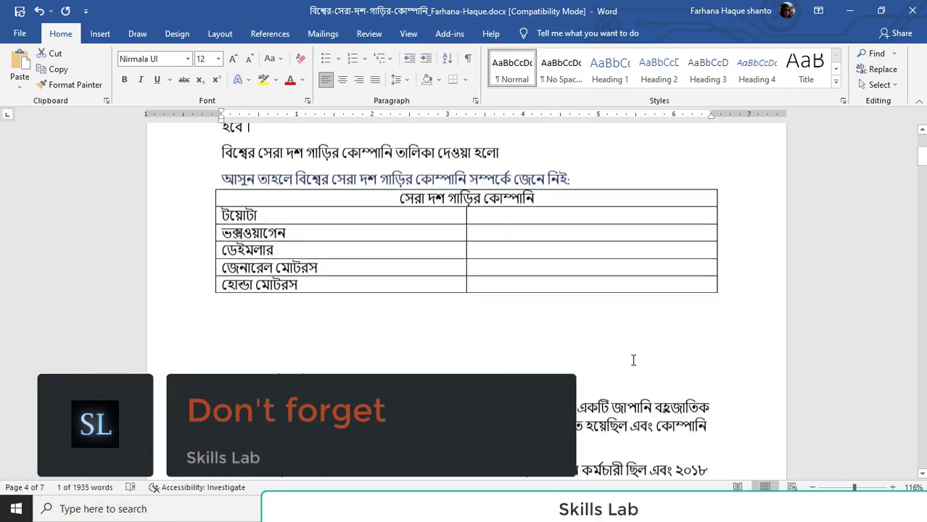
scroll(585, 398, down, 2)
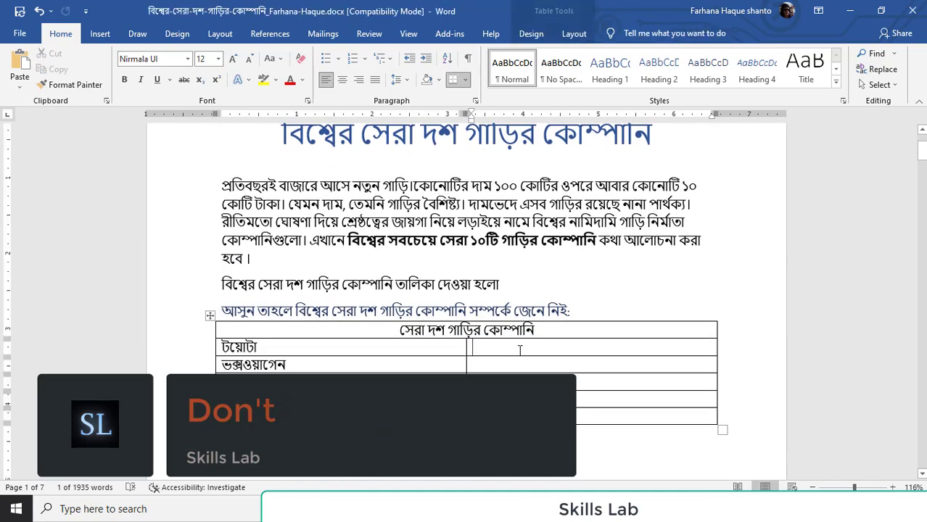
click(519, 351)
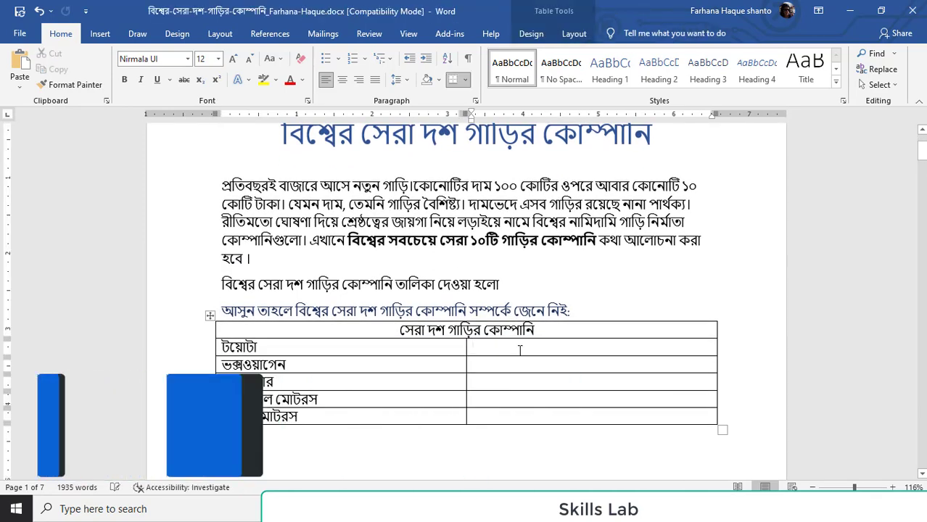
text(বিএমডাব্লু)
Copy the seventh-place company name "টেসলা" into the second-column cell beside "ভক্সওয়াগেন"
scroll(663, 376, down, 15)
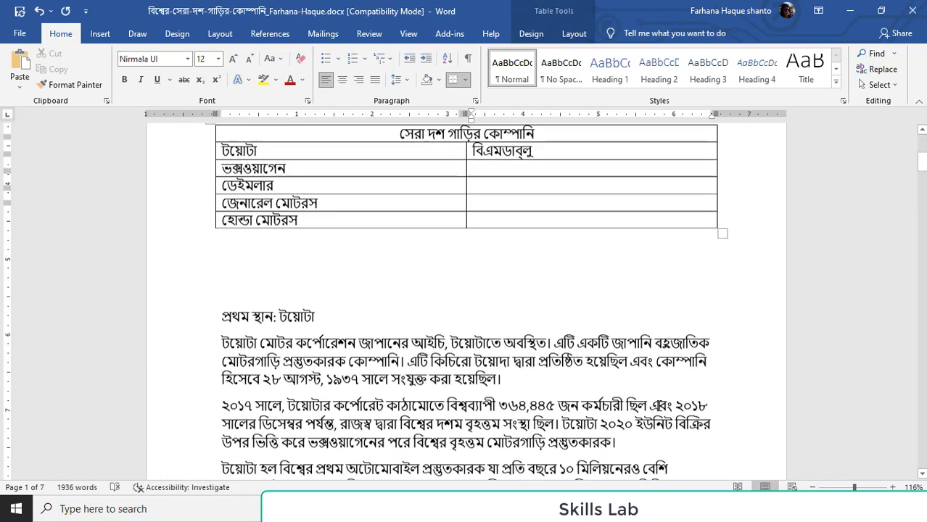
scroll(627, 438, down, 20)
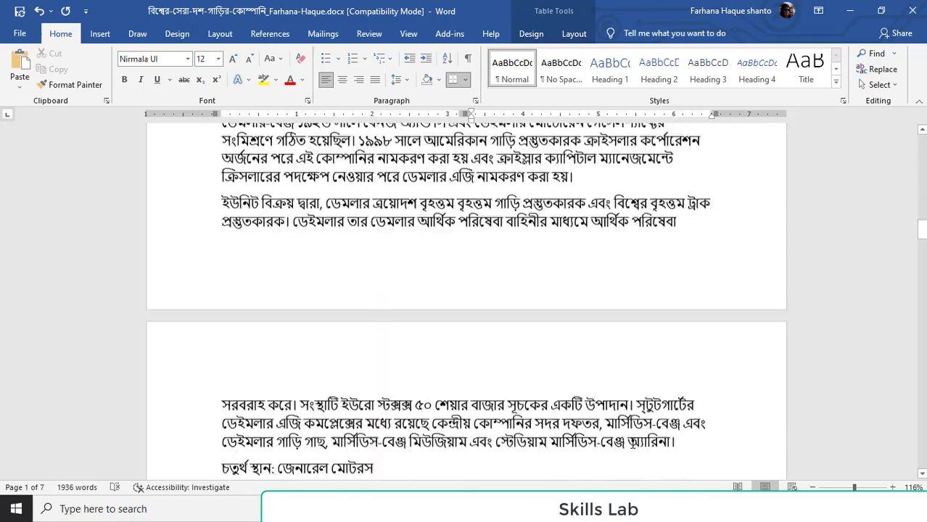
scroll(629, 448, down, 12)
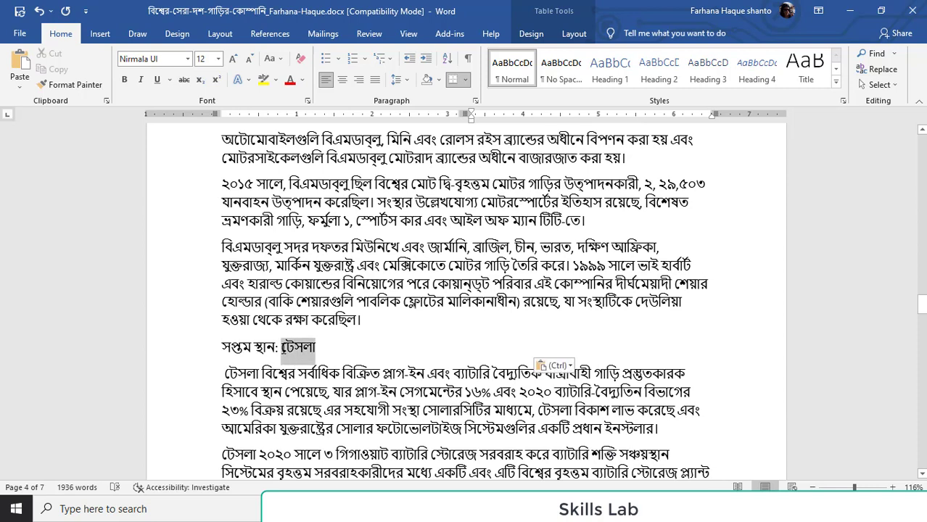
double_click(294, 350)
key(ctrl+c)
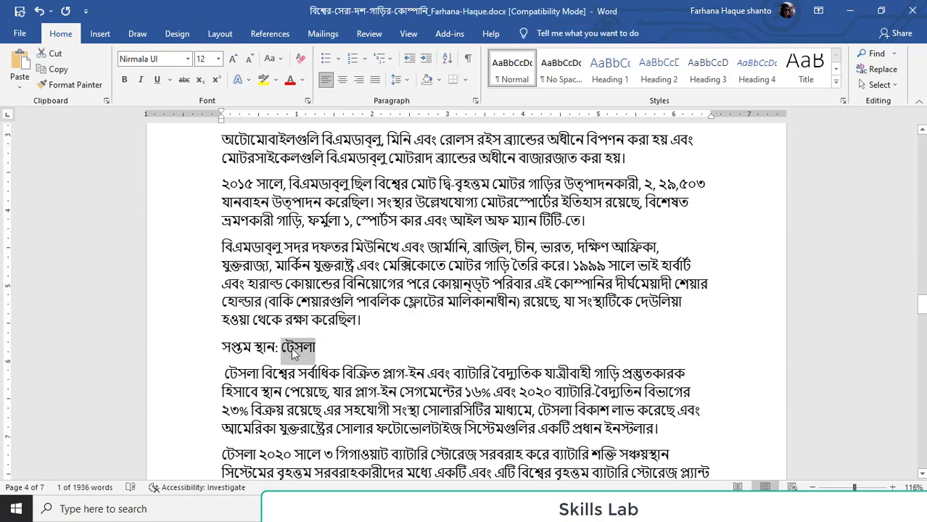
scroll(623, 407, up, 15)
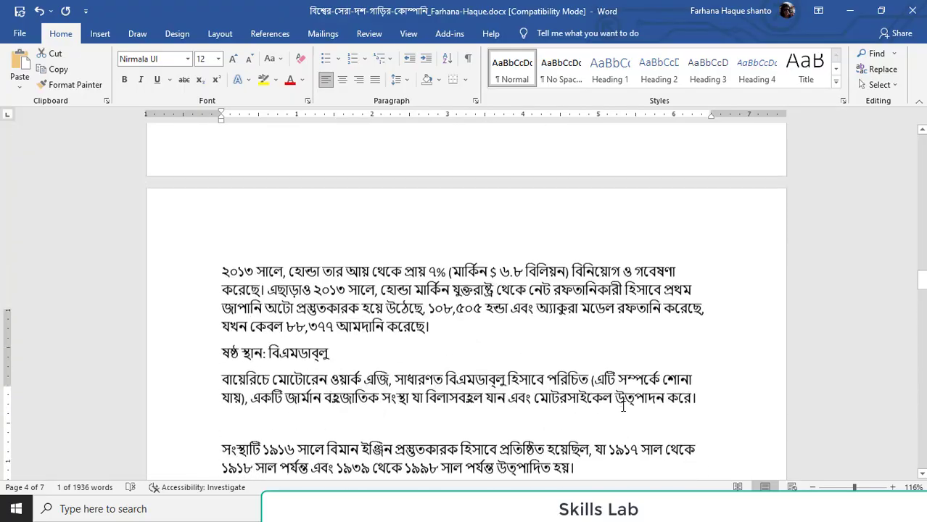
scroll(623, 408, up, 15)
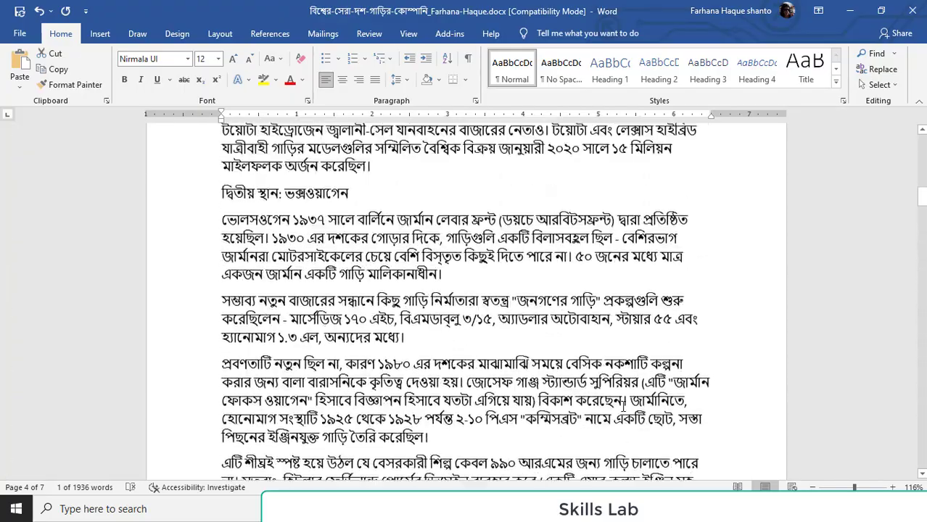
scroll(624, 406, up, 2)
click(517, 329)
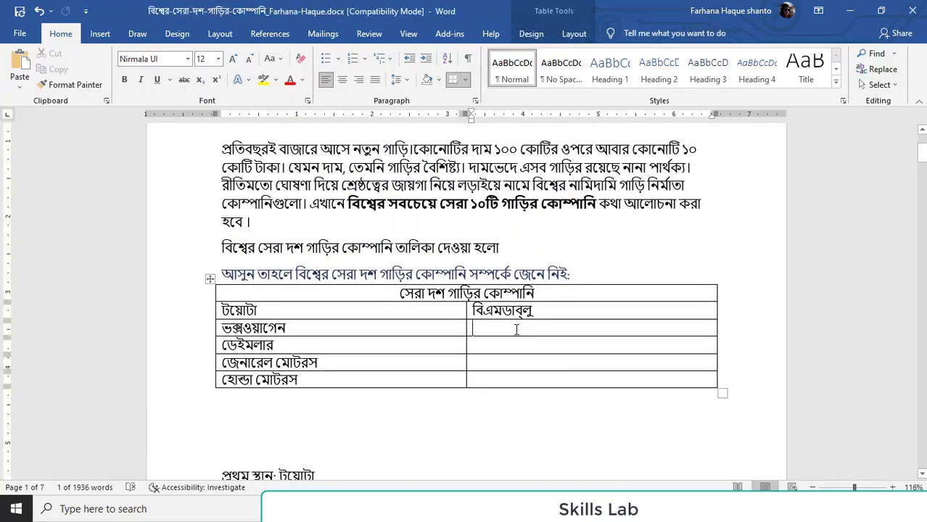
key(ctrl+v)
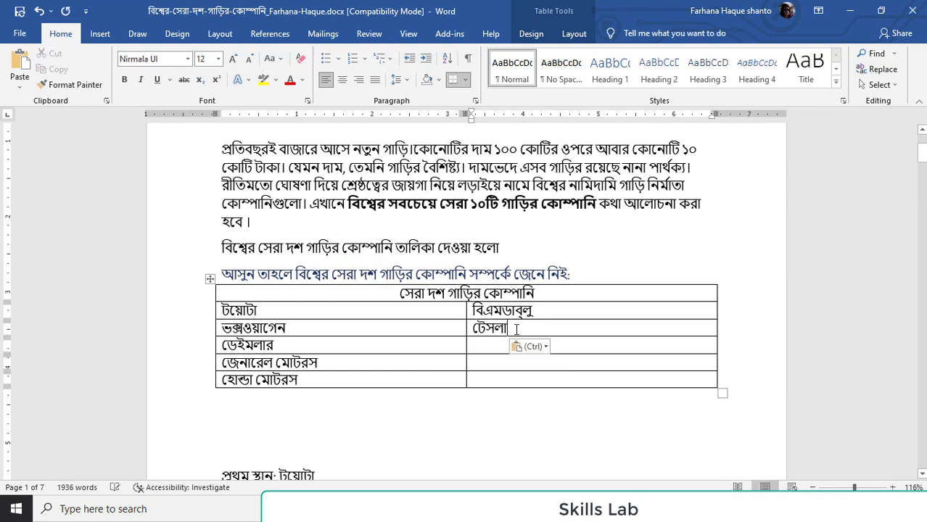
Copy the eighth-place company name "ফোর্ড মোটর" into the second-column cell beside "ডেইমলার"
scroll(668, 245, down, 15)
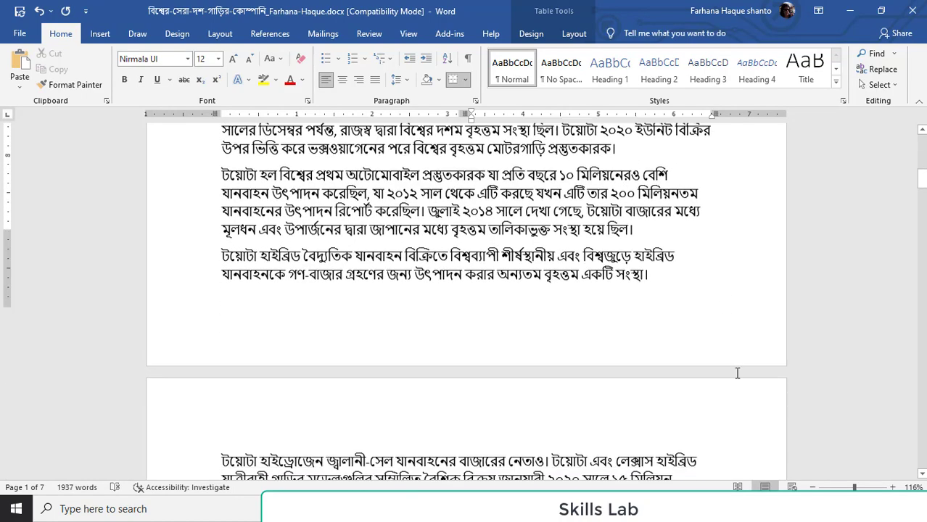
scroll(731, 420, down, 15)
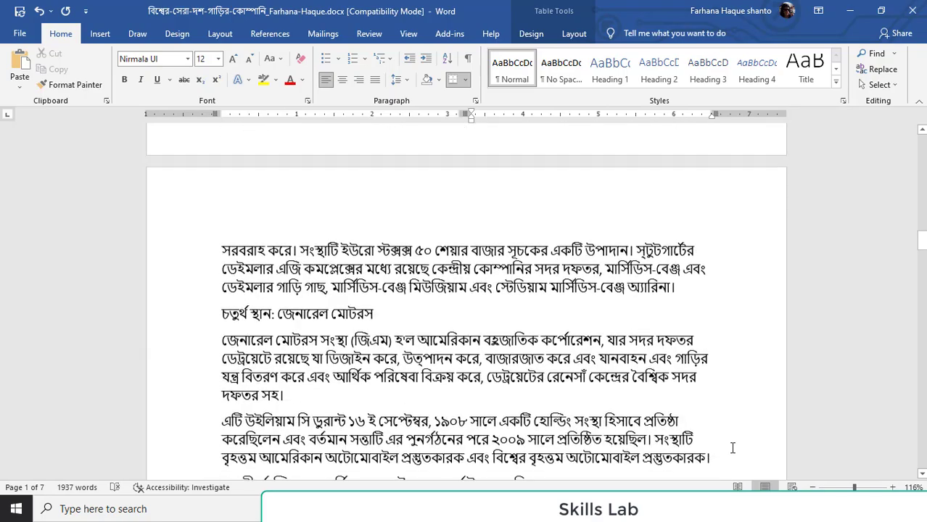
scroll(733, 460, down, 15)
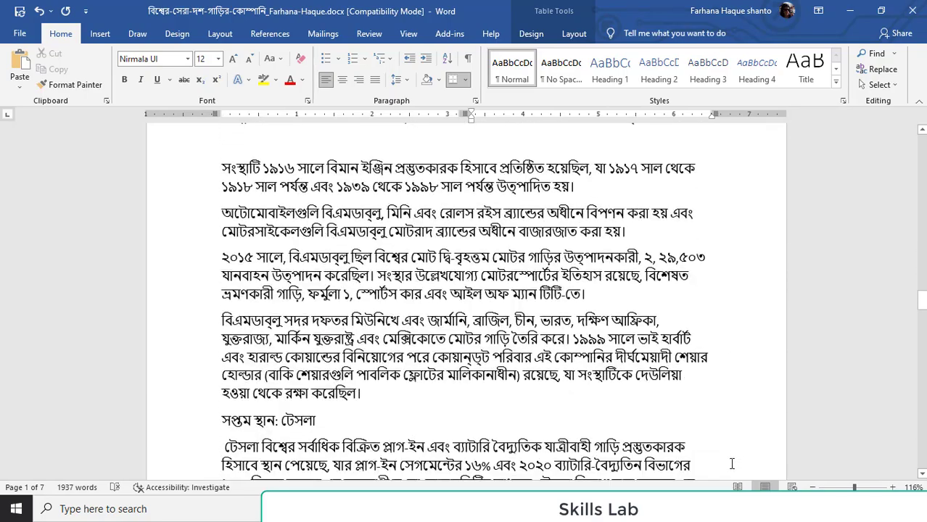
scroll(443, 309, up, 1)
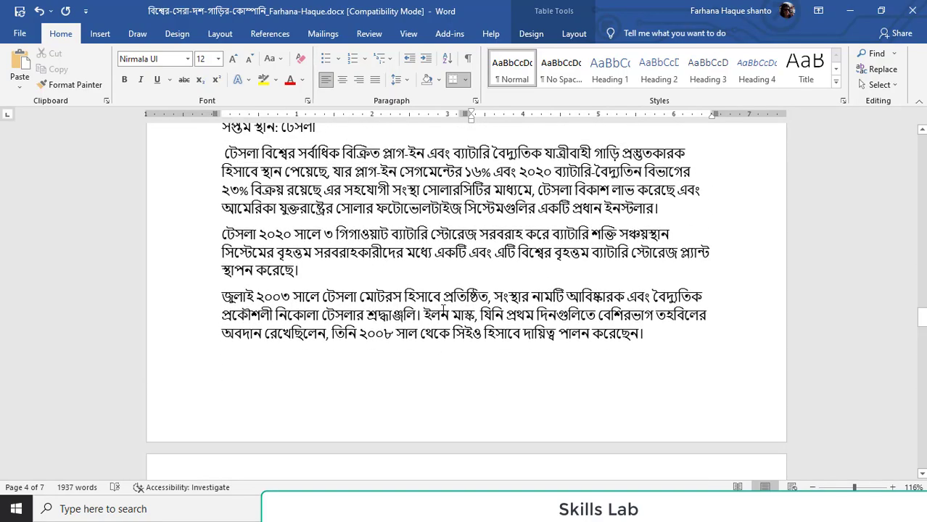
scroll(443, 310, down, 3)
scroll(443, 310, down, 5)
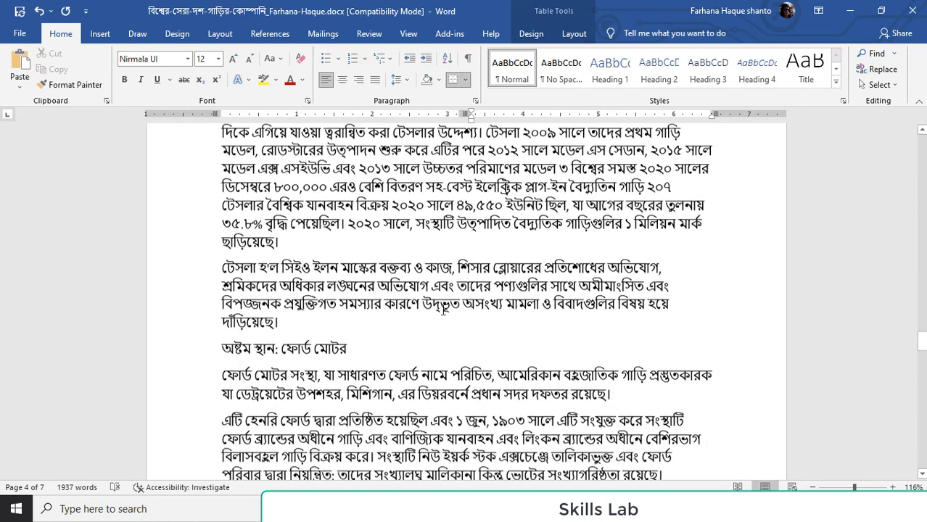
drag(294, 324, 294, 324)
key(ctrl+c)
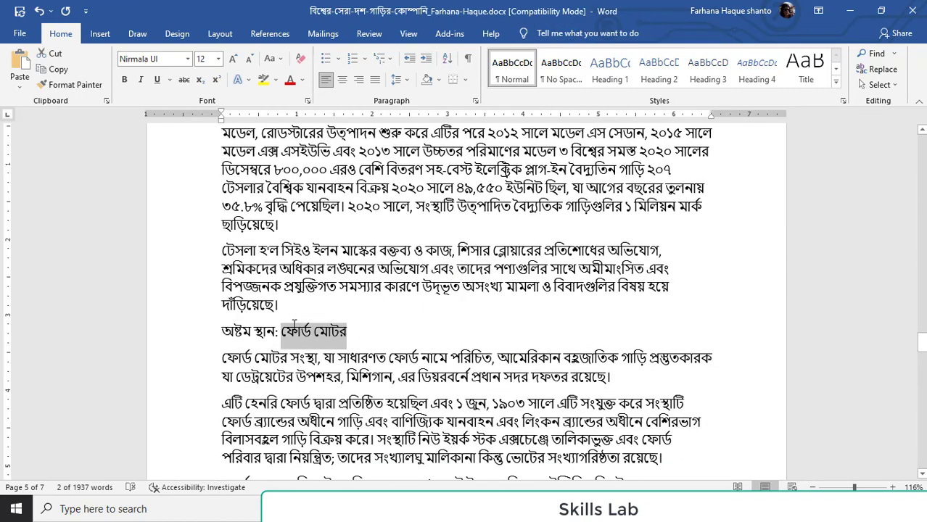
scroll(690, 349, up, 20)
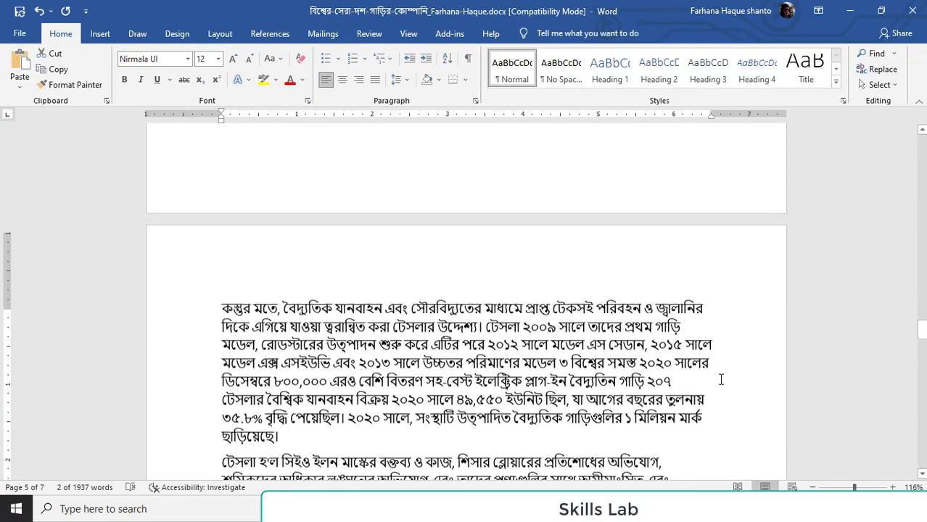
scroll(734, 376, up, 20)
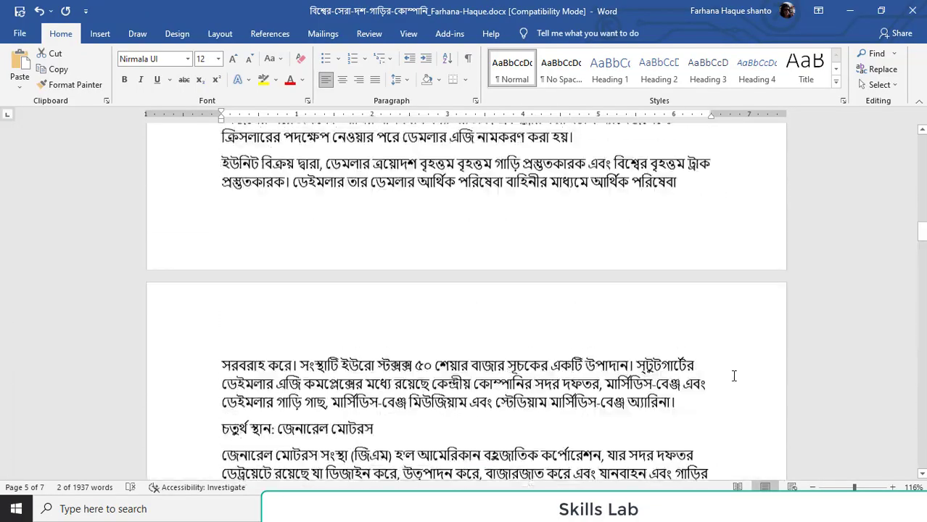
scroll(732, 396, up, 10)
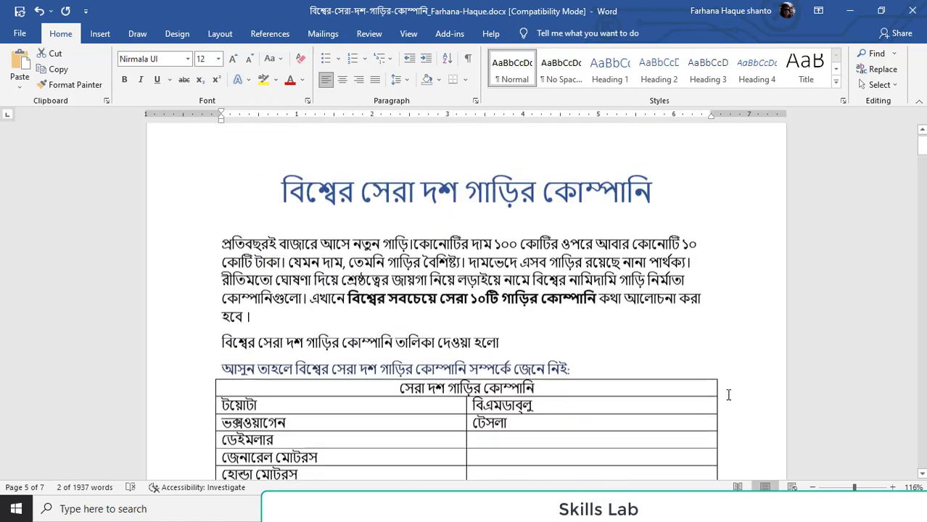
scroll(542, 362, down, 3)
click(530, 348)
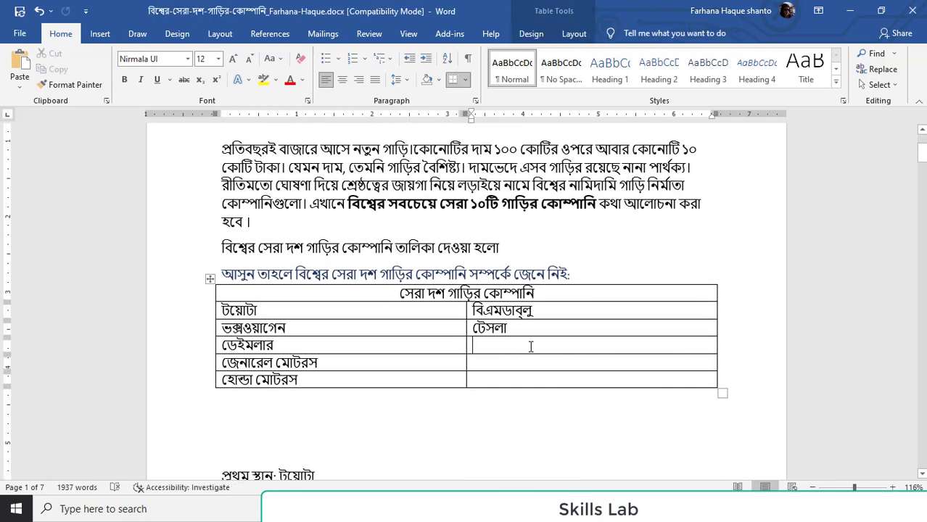
key(ctrl+v)
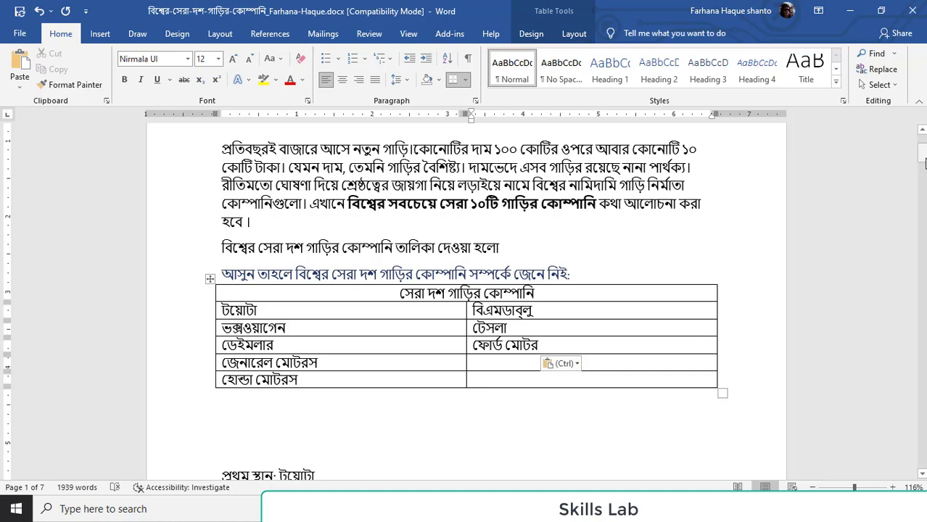
Copy the ninth-place company name "ফিয়াট ক্রাইসলার" into the second-column cell beside "জেনারেল মোটরস"
drag(923, 154, 923, 363)
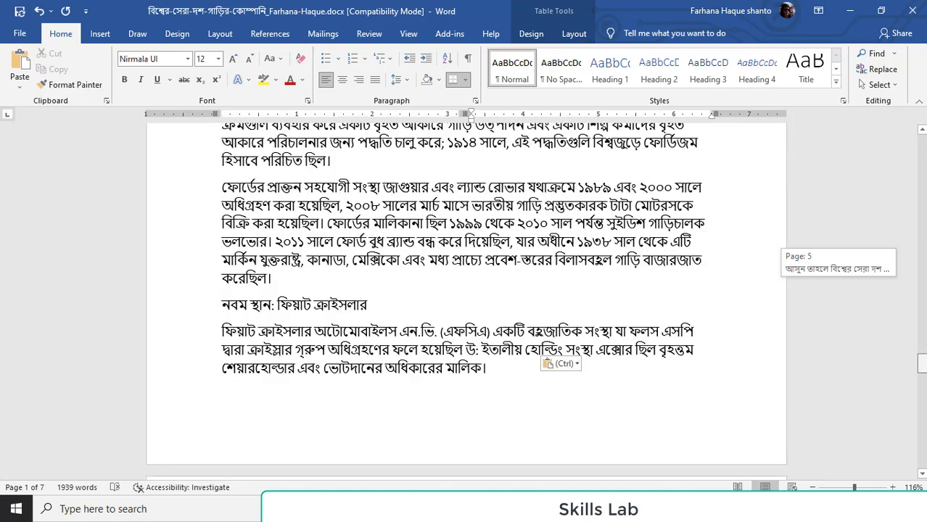
drag(392, 307, 288, 311)
key(ctrl+c)
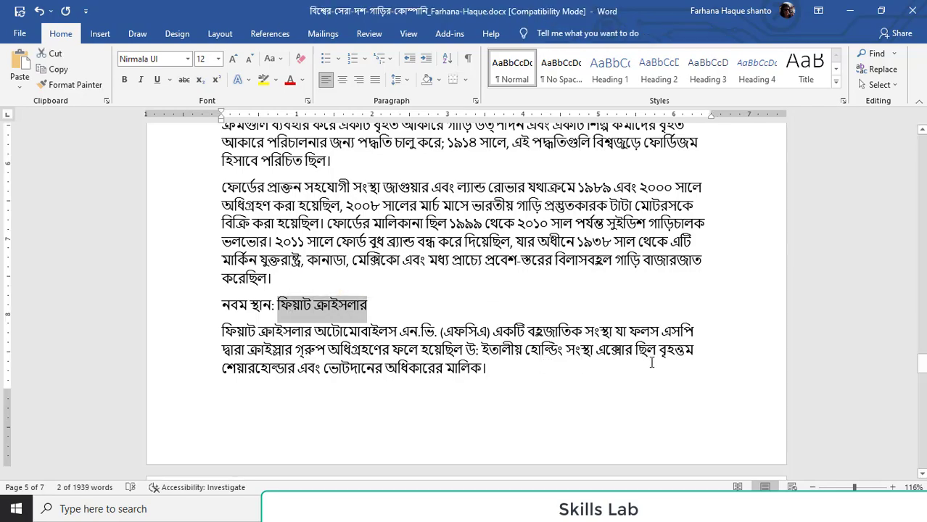
scroll(658, 335, up, 10)
scroll(665, 314, up, 20)
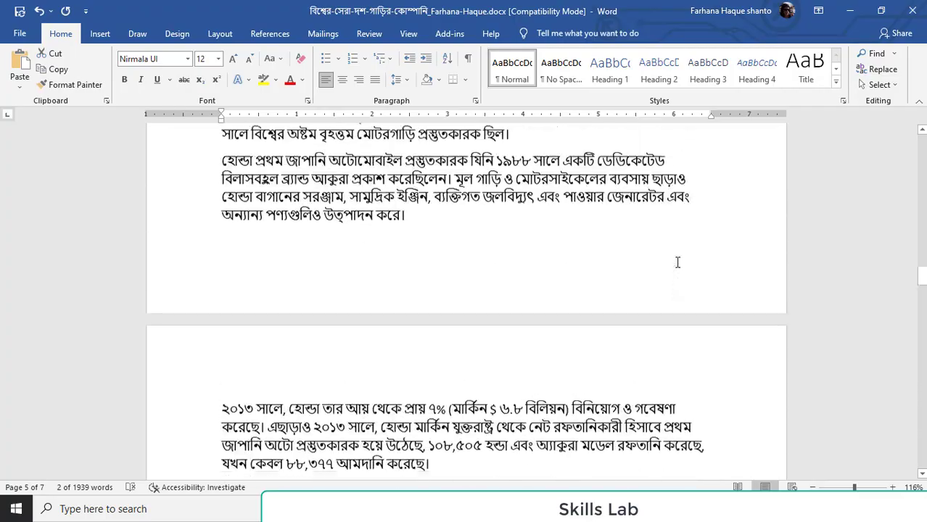
scroll(665, 298, up, 20)
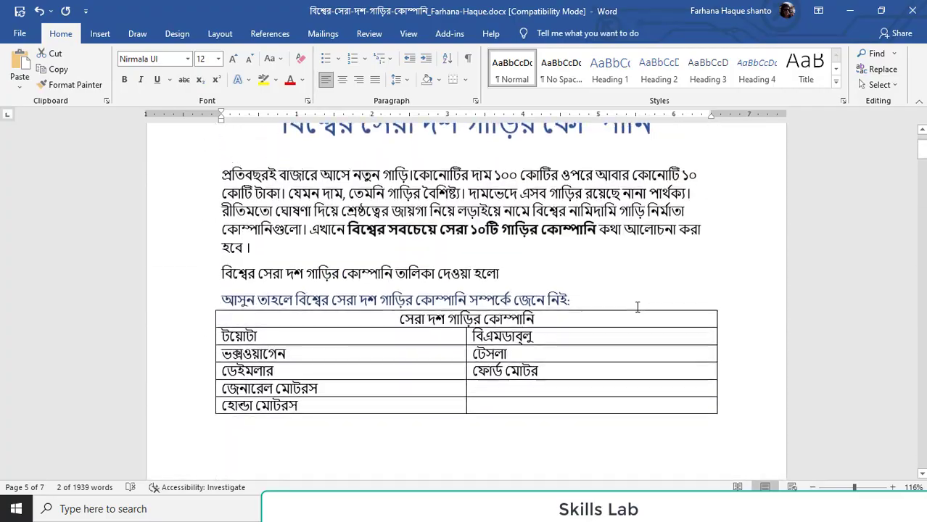
scroll(637, 307, up, 2)
click(499, 425)
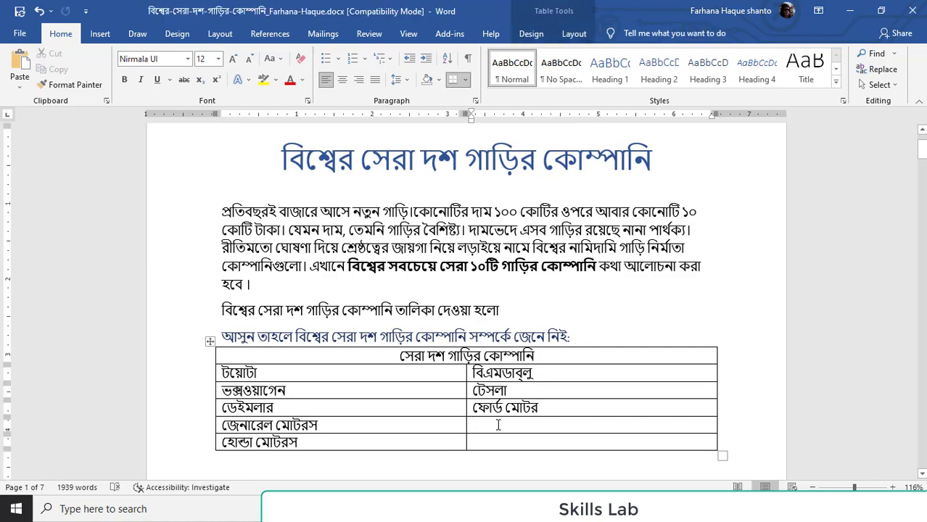
key(ctrl+v)
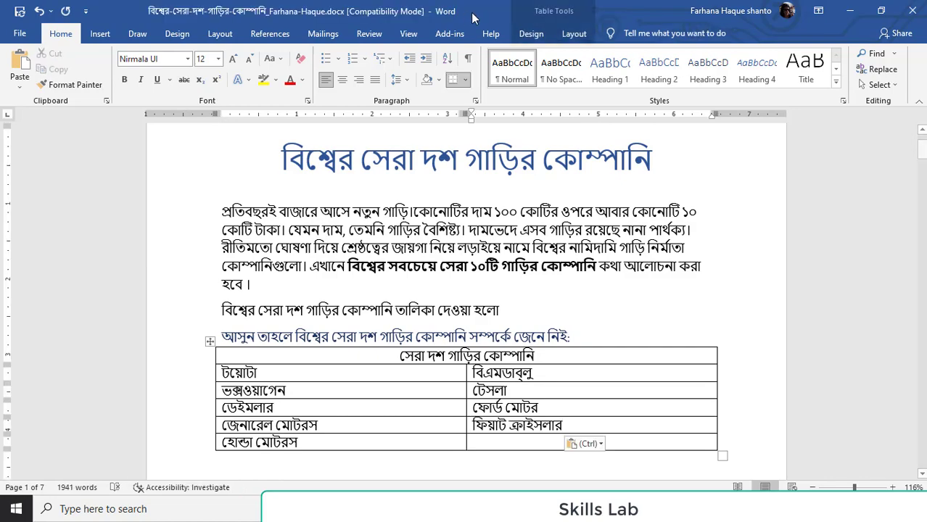
Copy the tenth-place company name "নিসান মোটর" into the second-column cell beside "হোন্ডা মোটরস"
drag(921, 152, 923, 406)
drag(366, 262, 282, 267)
key(ctrl+c)
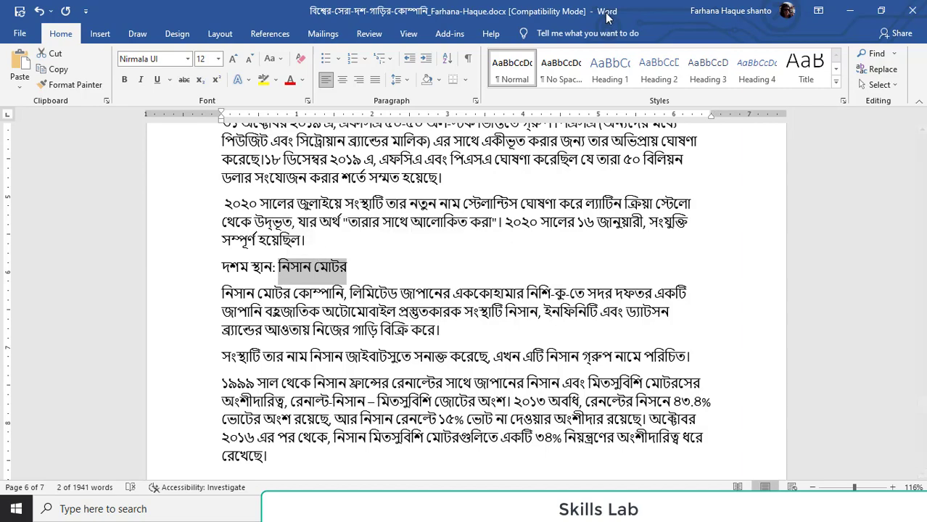
click(924, 153)
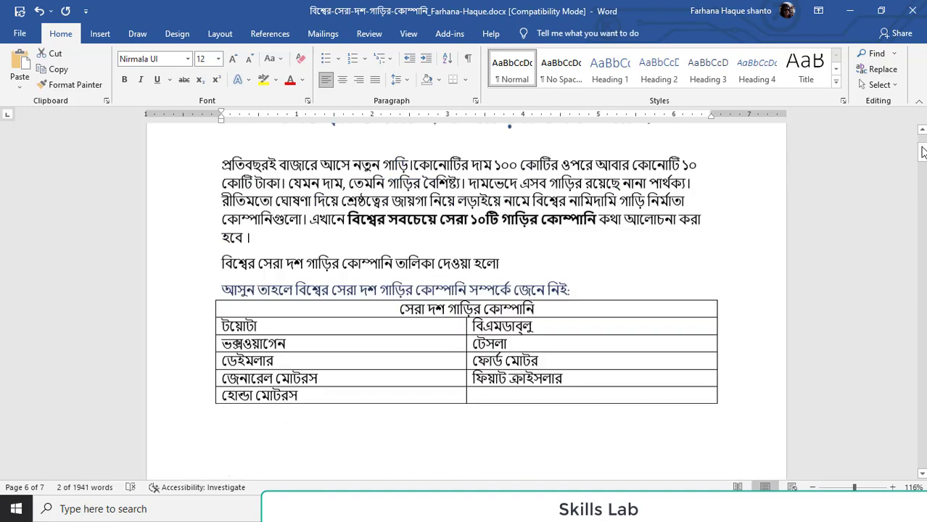
drag(923, 152, 923, 151)
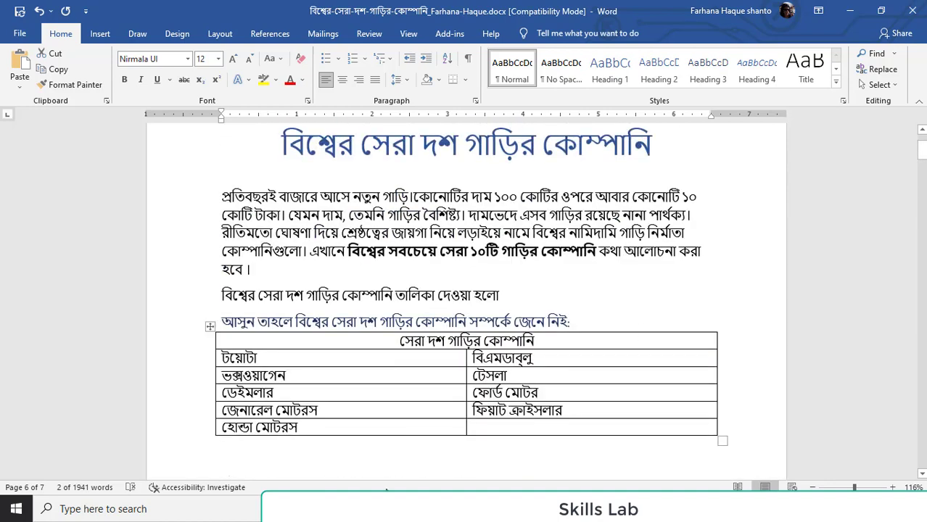
click(498, 435)
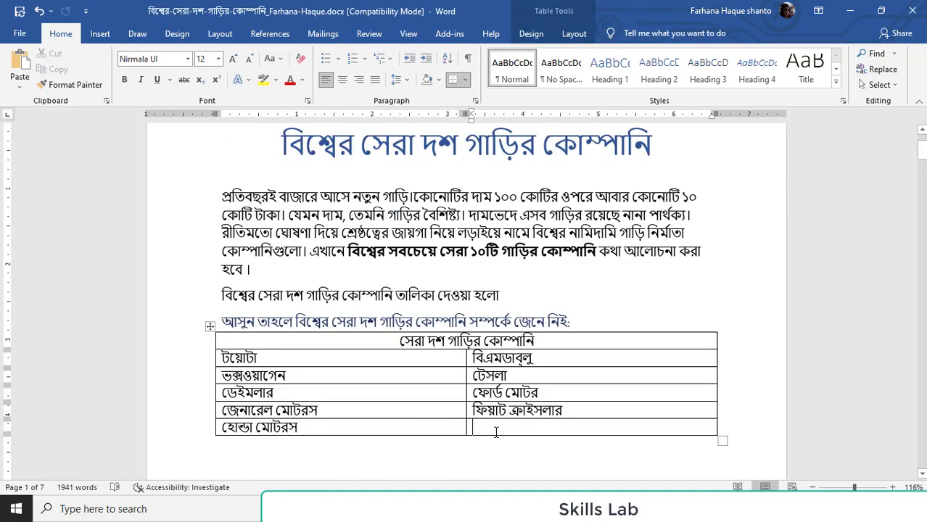
key(ctrl+v)
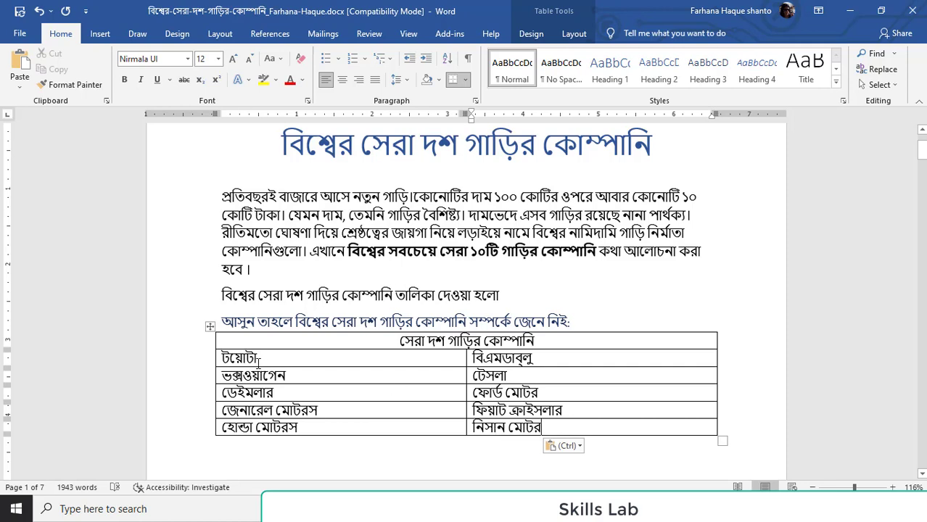
Apply the 1., 2., 3. number format to all company name cells below the table's header row
drag(223, 358, 490, 429)
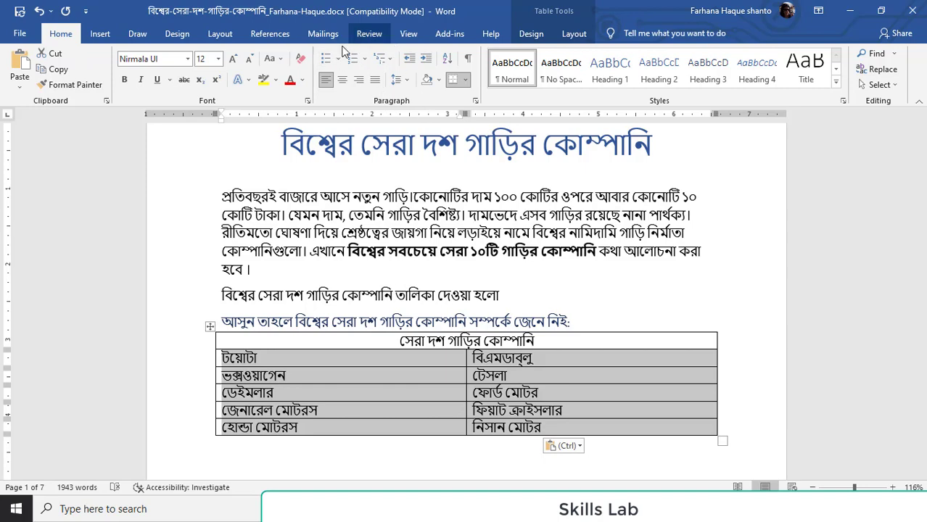
click(367, 61)
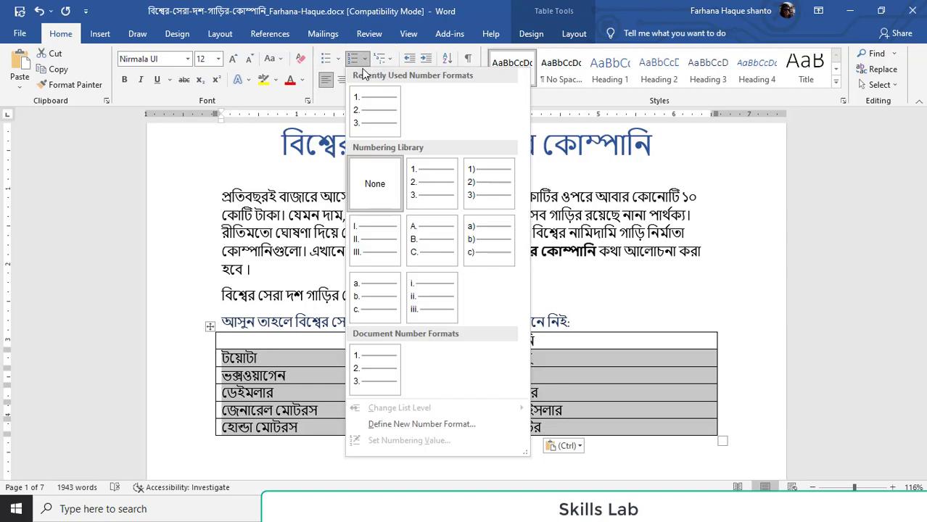
click(371, 108)
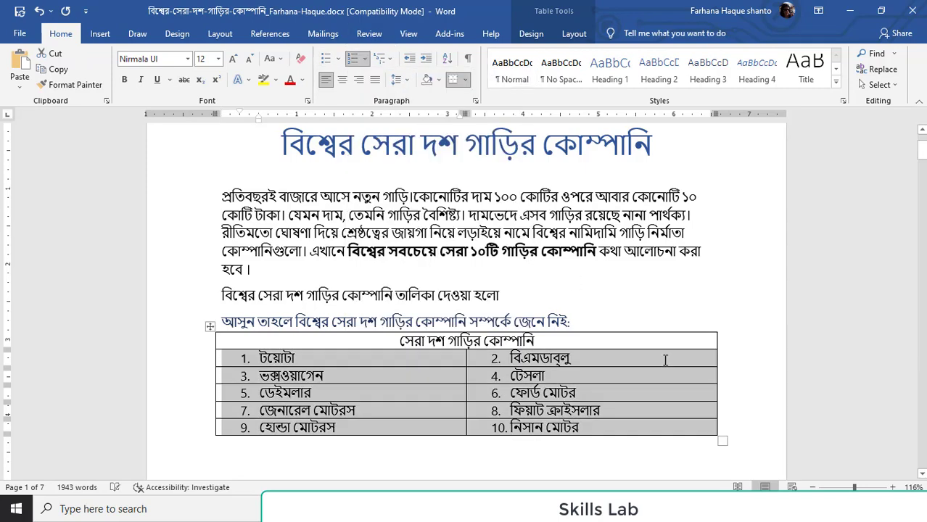
click(756, 371)
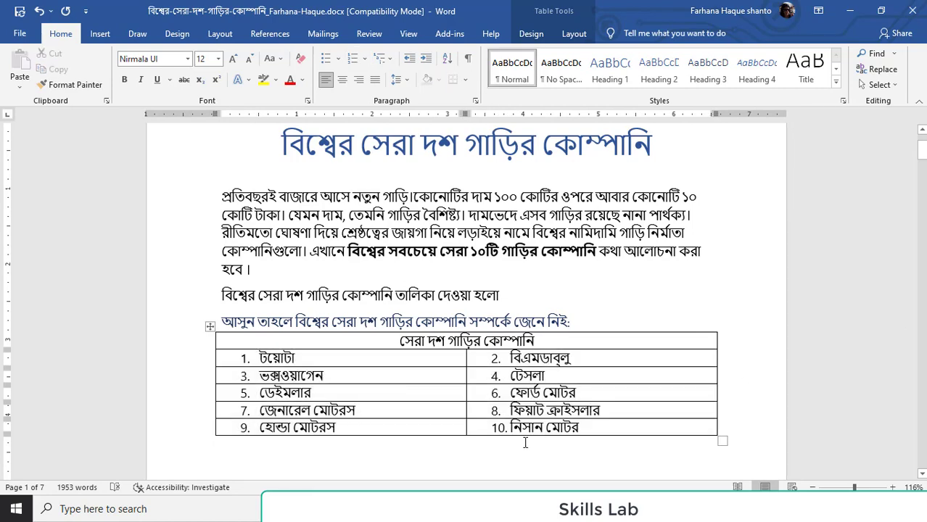
Insert two empty paragraphs above the line "বিশ্বের সেরা দশ গাড়ির কোম্পানি তালিকা দেওয়া হলো"
scroll(529, 440, down, 1)
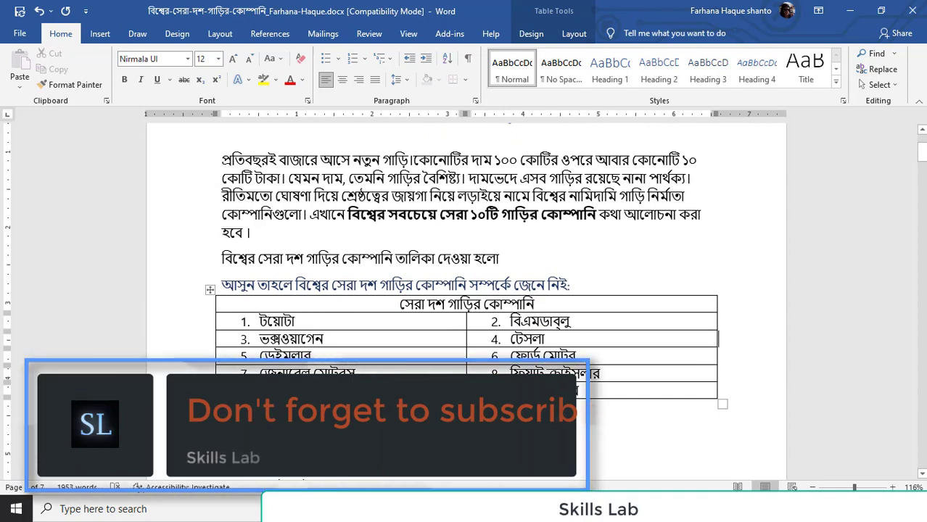
scroll(363, 338, down, 2)
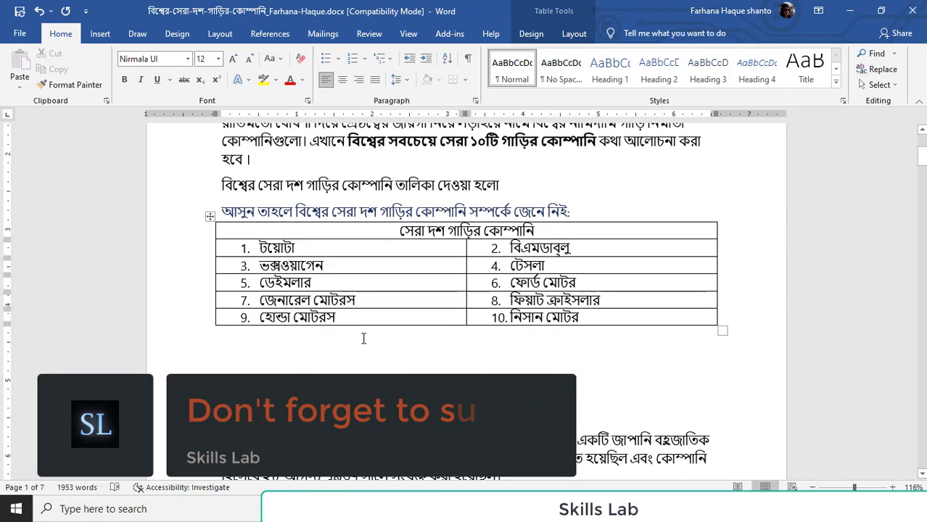
scroll(634, 317, down, 2)
scroll(599, 339, up, 3)
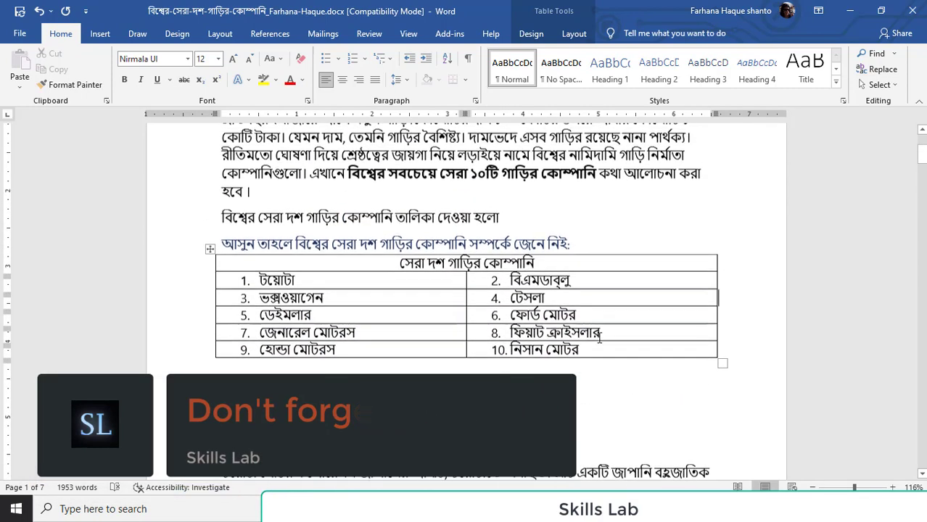
scroll(454, 218, up, 2)
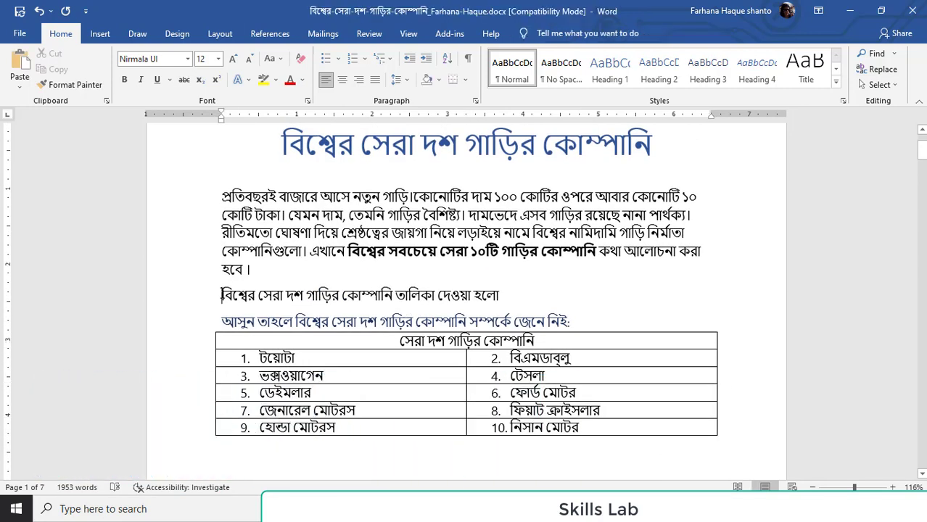
key(Return)
key(Return)
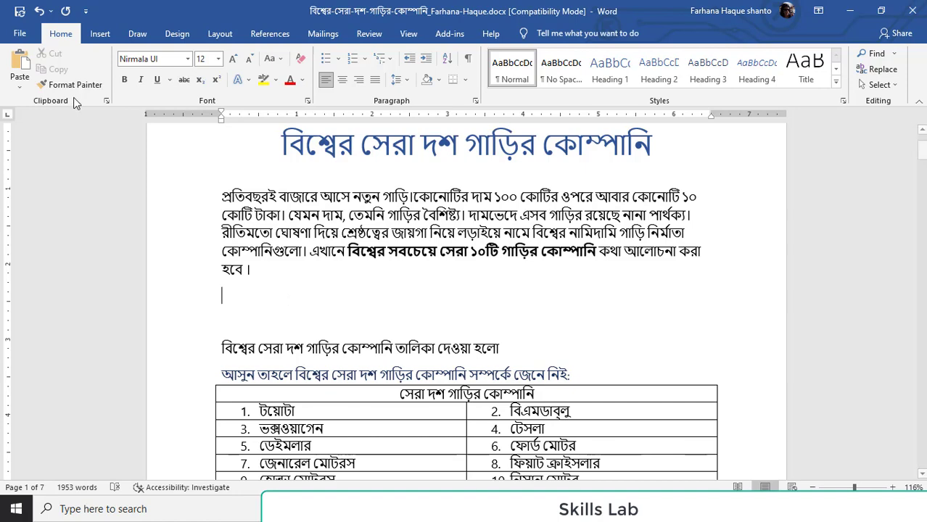
Insert a Simple Text Box and move it up to sit directly beneath the intro paragraph
click(100, 33)
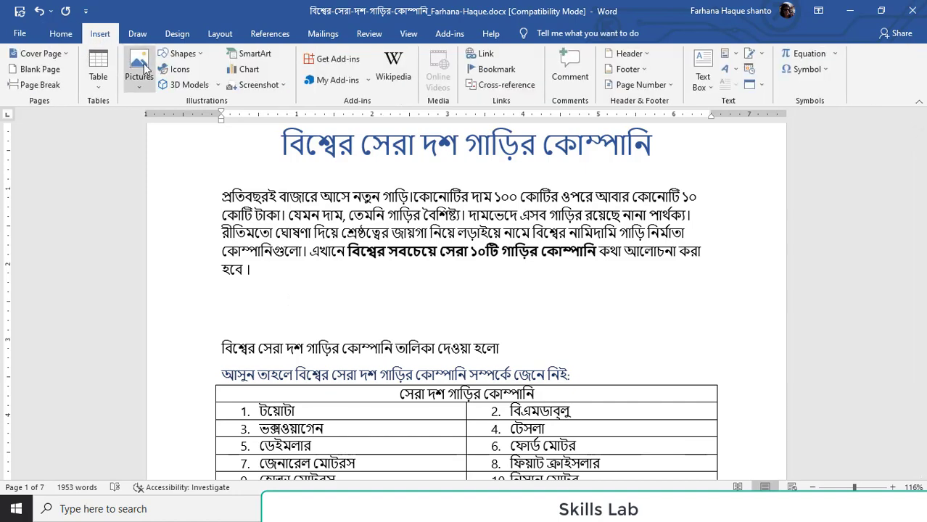
click(699, 65)
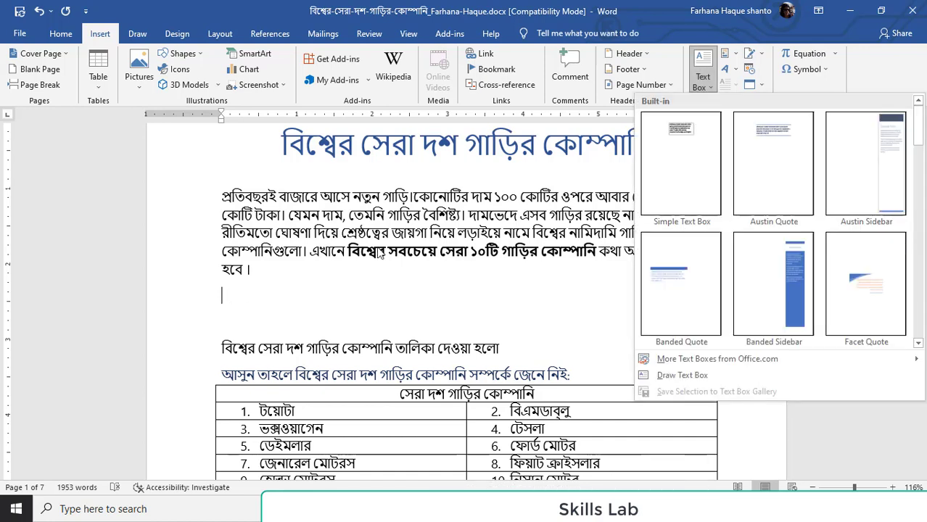
click(678, 164)
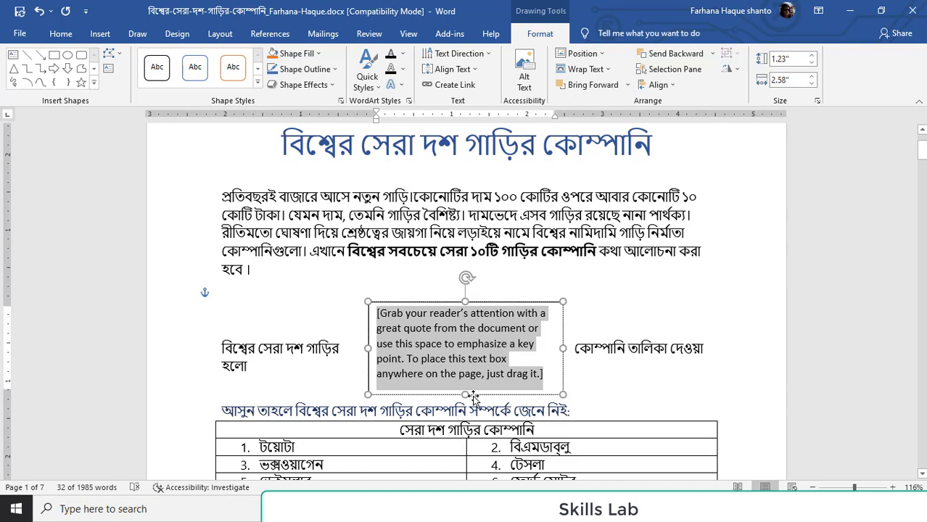
drag(473, 398, 469, 360)
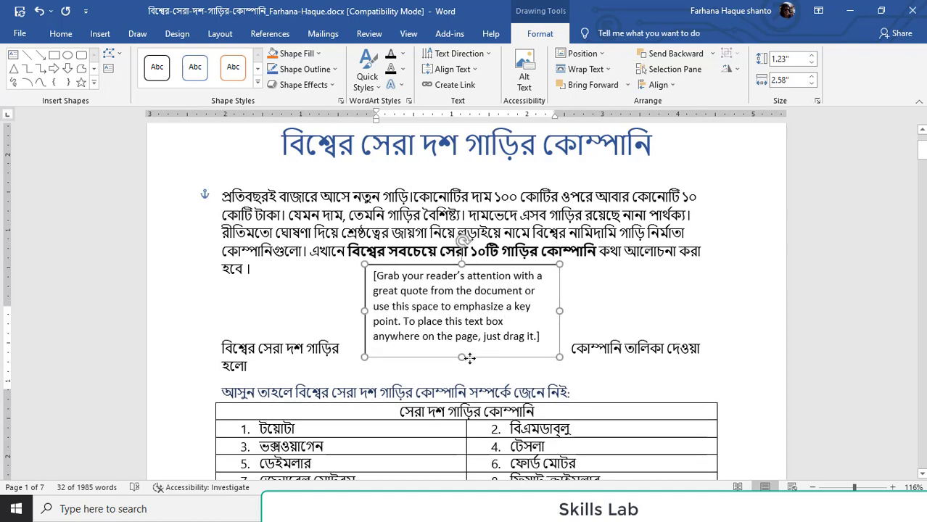
Insert two empty paragraphs above the line "বিশ্বের সেরা দশ গাড়ির কোম্পানি তালিকা দেওয়া হলো"
click(222, 346)
key(Return)
key(Return)
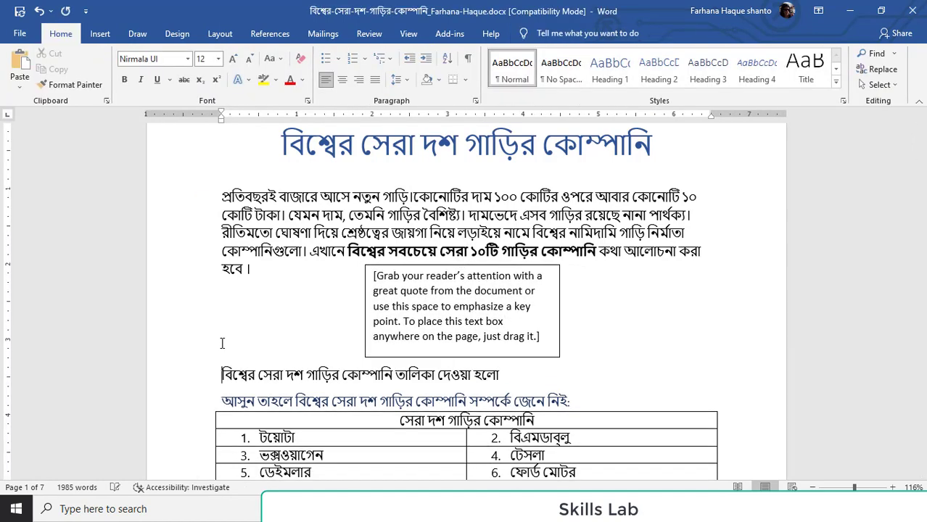
Widen the text box to nearly the full text width, make it taller and position it below the intro paragraph
click(476, 322)
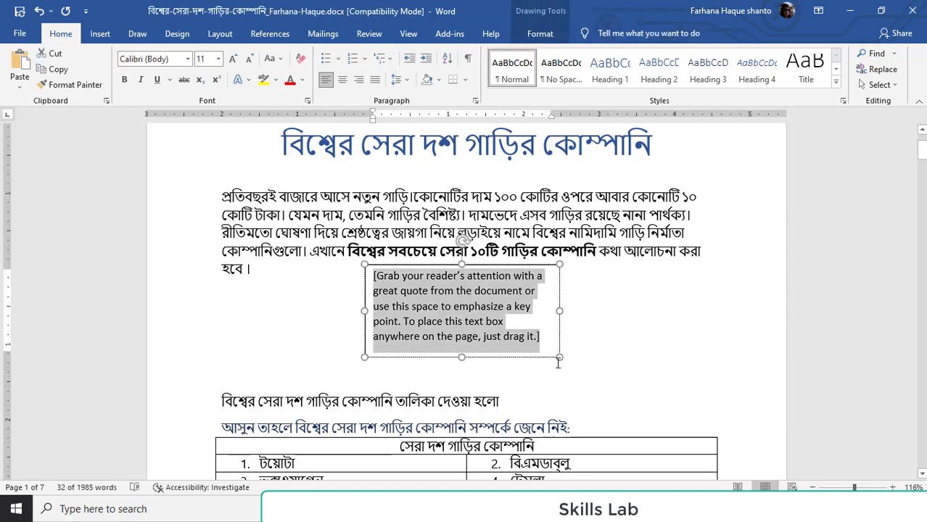
drag(563, 309, 714, 320)
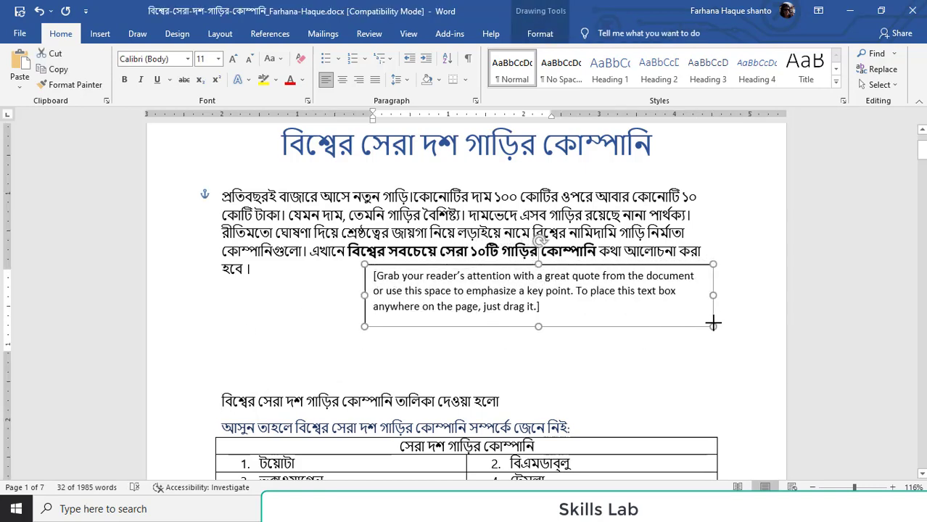
drag(364, 294, 274, 310)
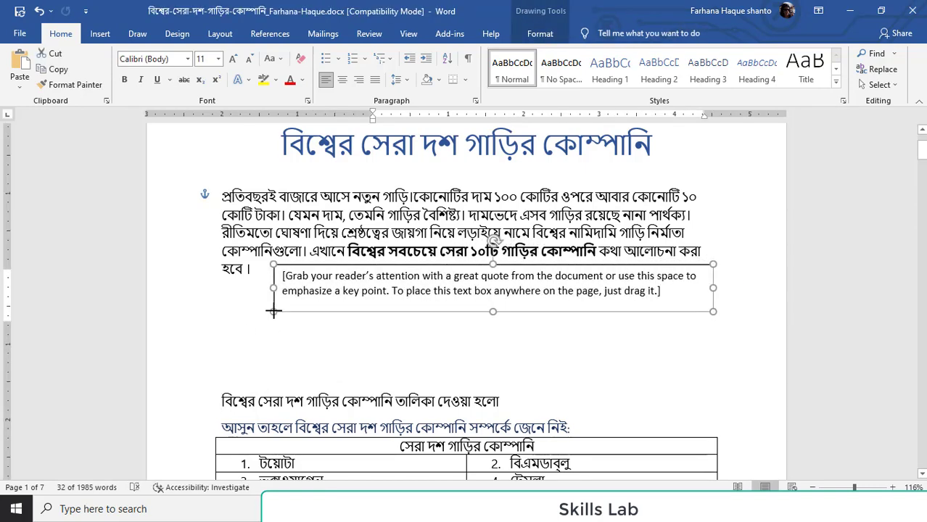
drag(492, 314, 498, 398)
click(496, 340)
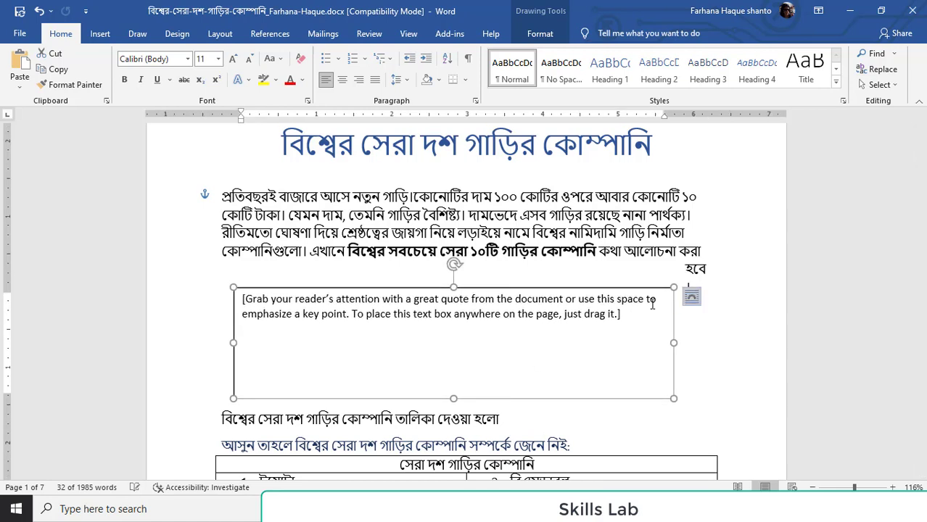
Insert two more empty paragraphs above the list line and move the text box slightly down, clear of the intro paragraph's last line
click(221, 417)
key(Return)
key(Return)
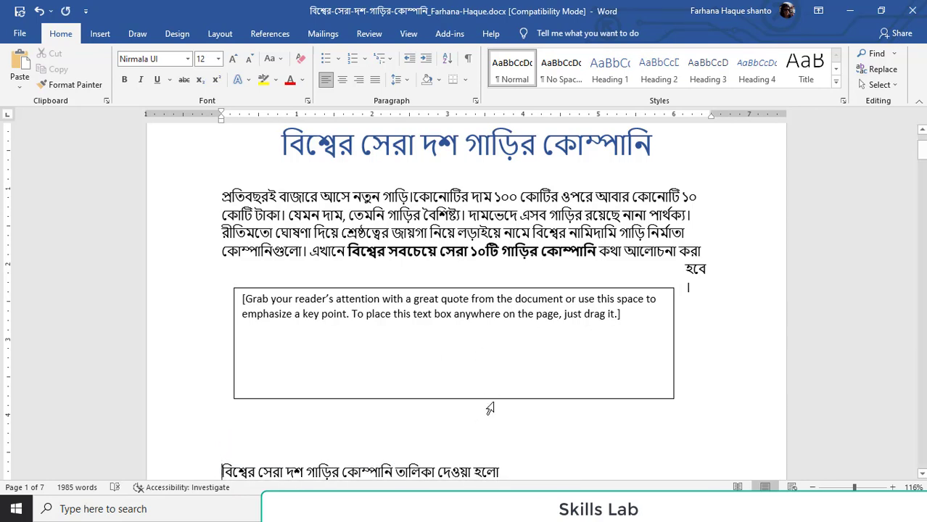
drag(496, 394, 495, 410)
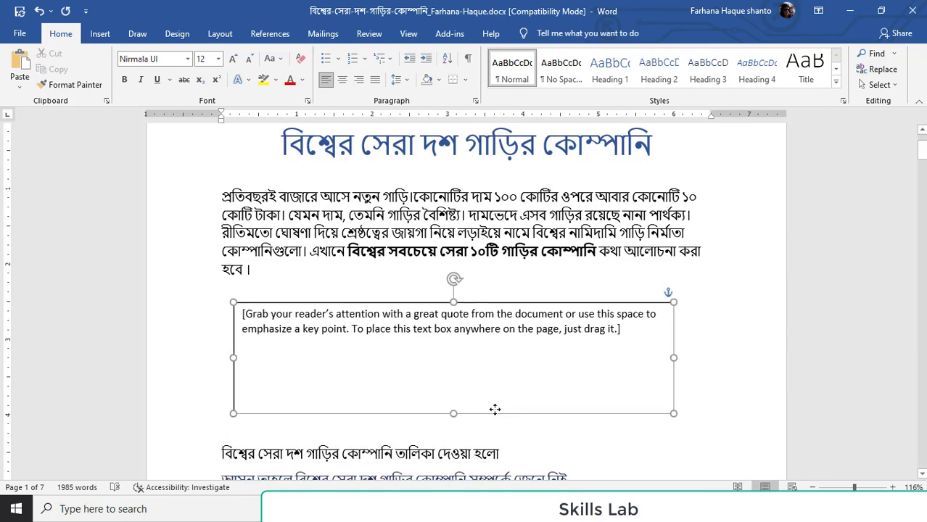
Replace the text box's placeholder text with the picture red-luxury-sedan-road.jpg from the Desktop folder on Documents (D:)
click(504, 348)
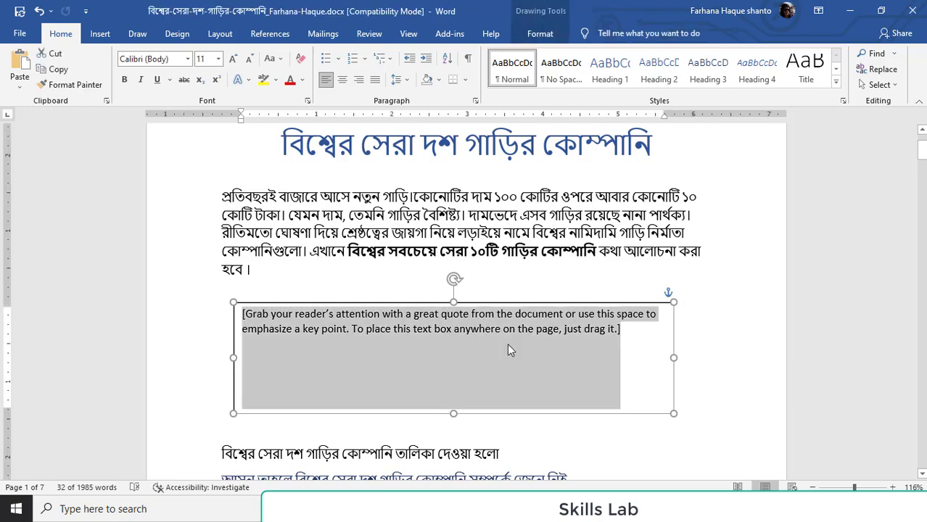
key(Delete)
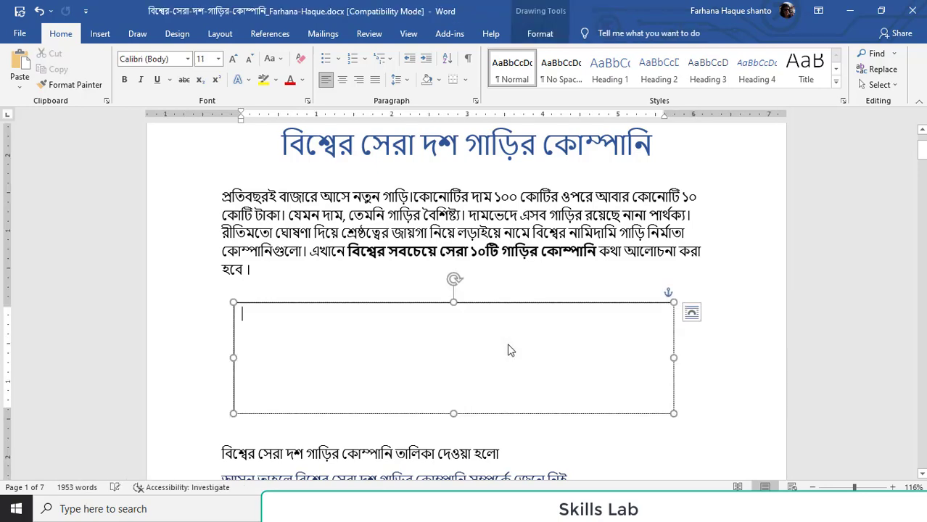
click(101, 36)
click(139, 72)
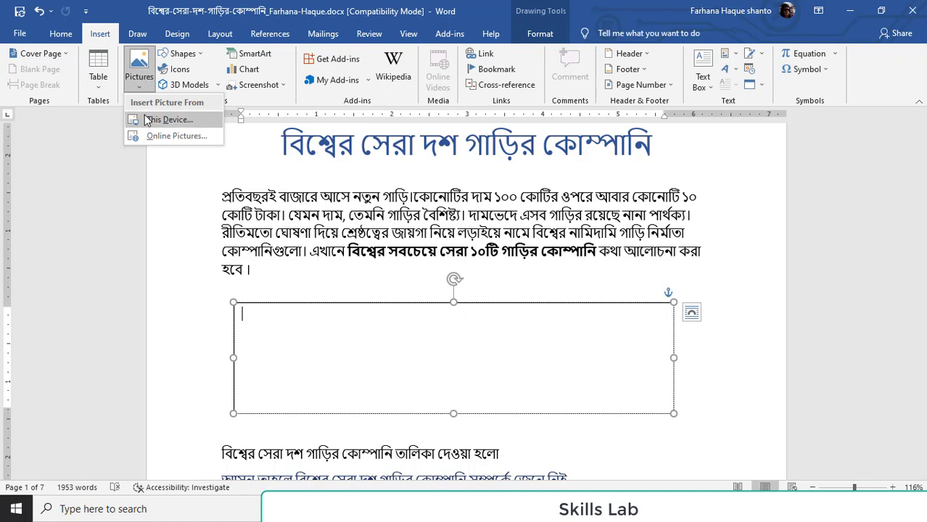
click(147, 120)
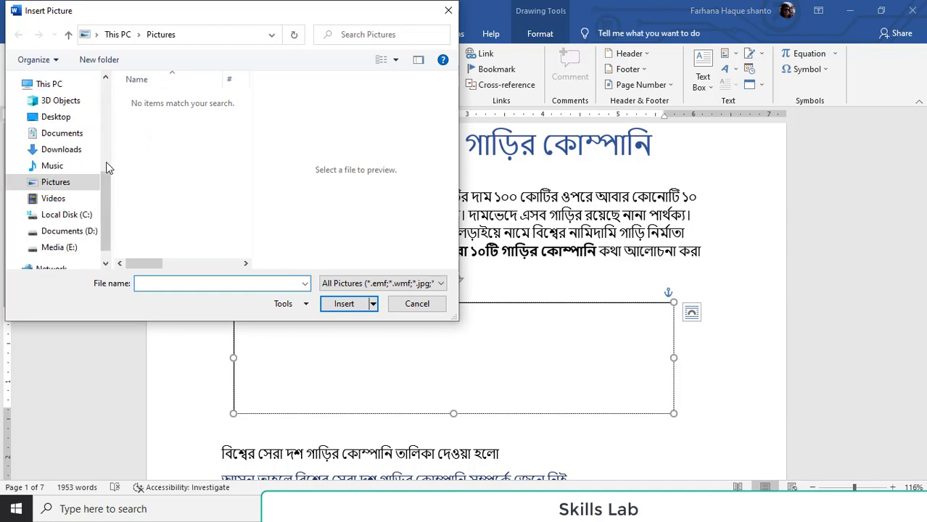
scroll(73, 171, up, 5)
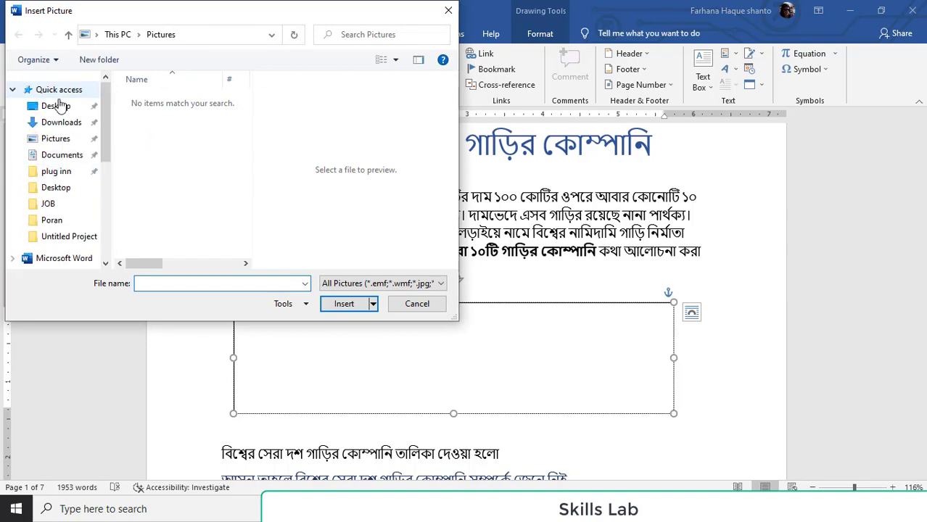
click(60, 105)
click(166, 144)
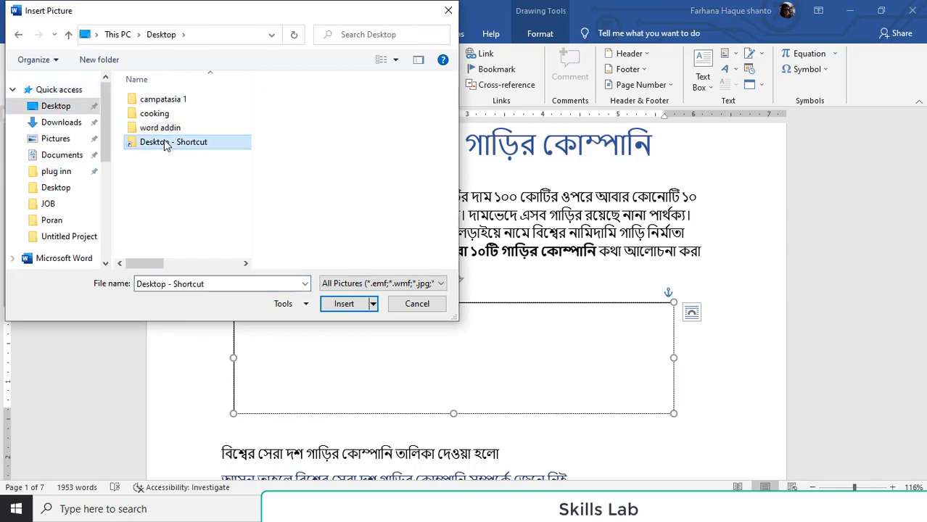
double_click(165, 142)
scroll(172, 145, down, 2)
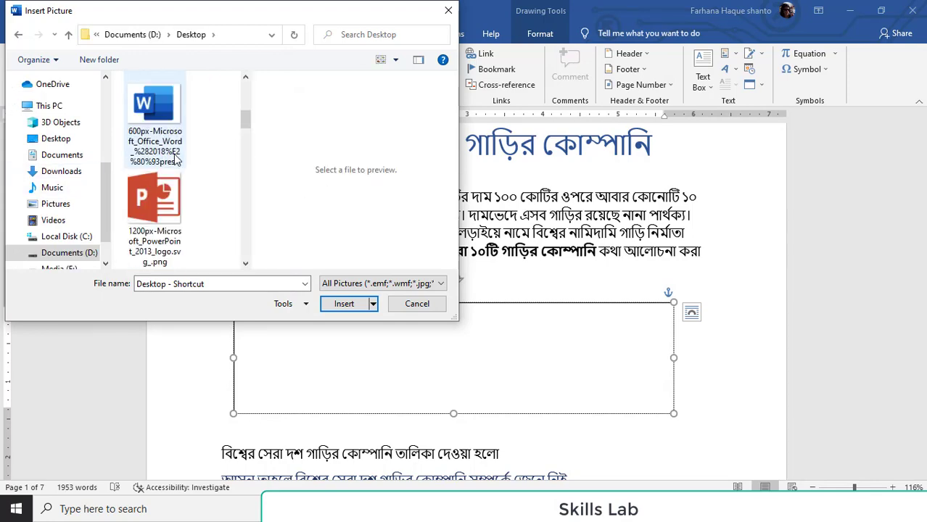
scroll(174, 160, down, 10)
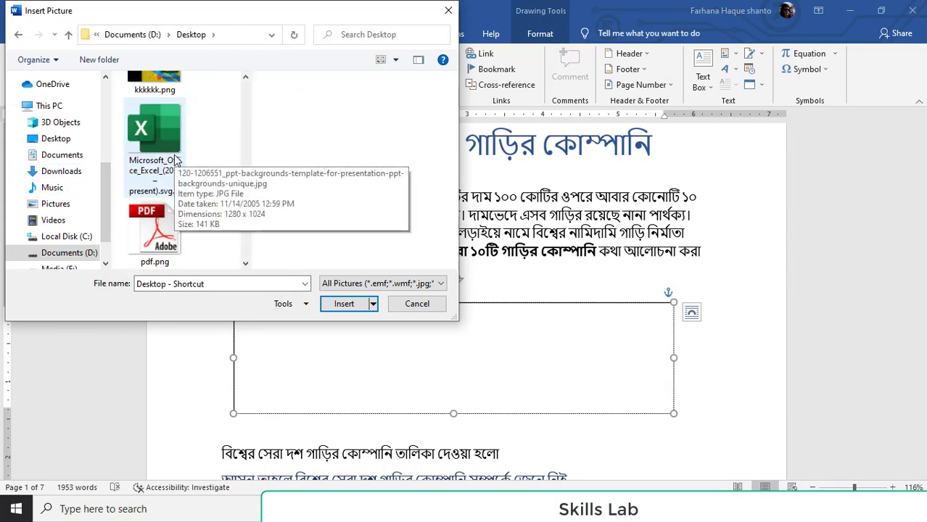
scroll(174, 160, down, 3)
click(165, 167)
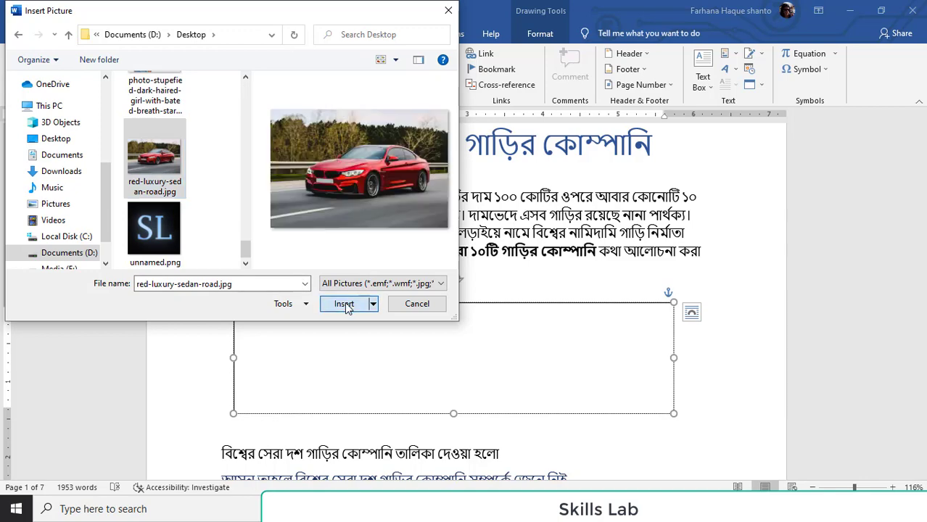
click(344, 304)
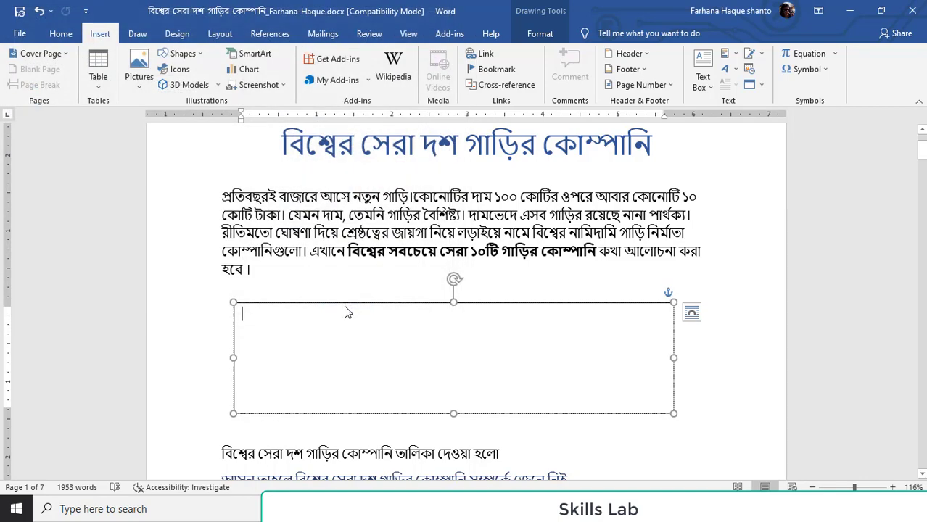
Resize the car picture in the text box to about 5.94" wide and 1.51" high
drag(395, 358, 672, 364)
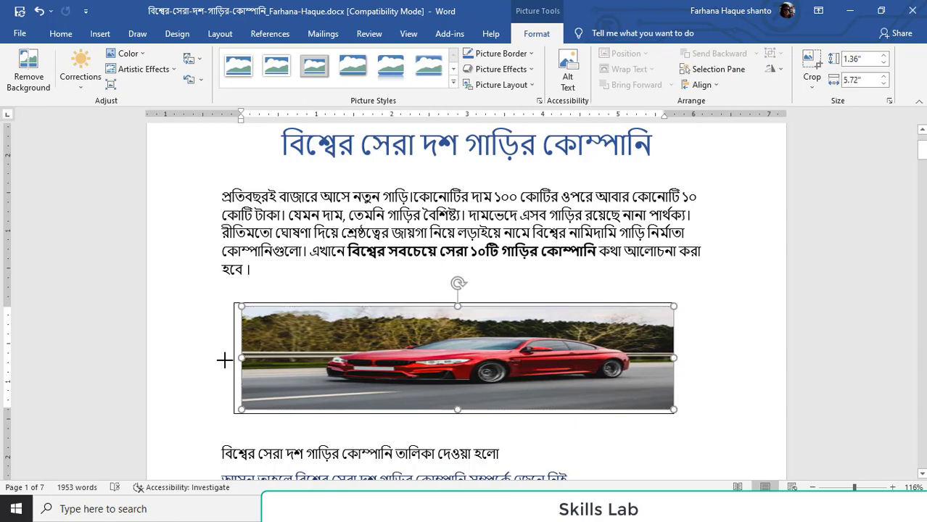
drag(225, 360, 225, 361)
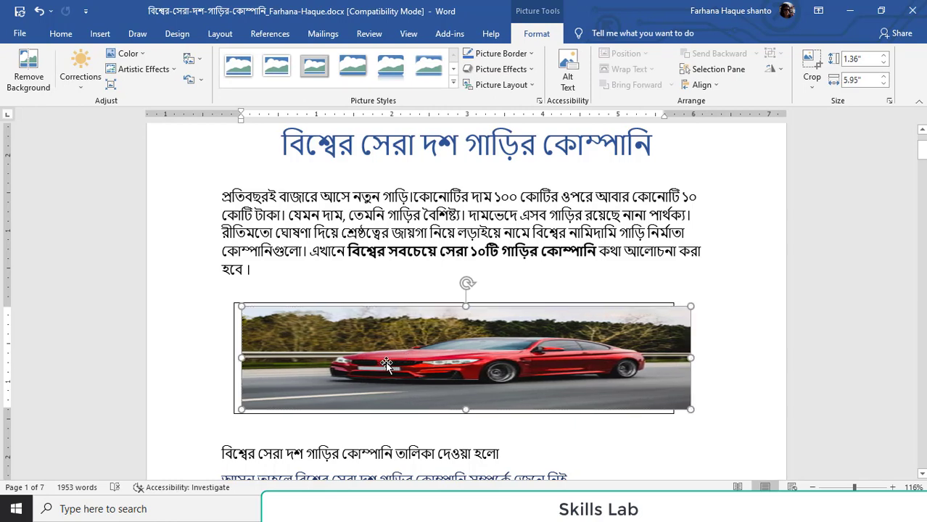
drag(387, 363, 445, 406)
drag(465, 310, 468, 298)
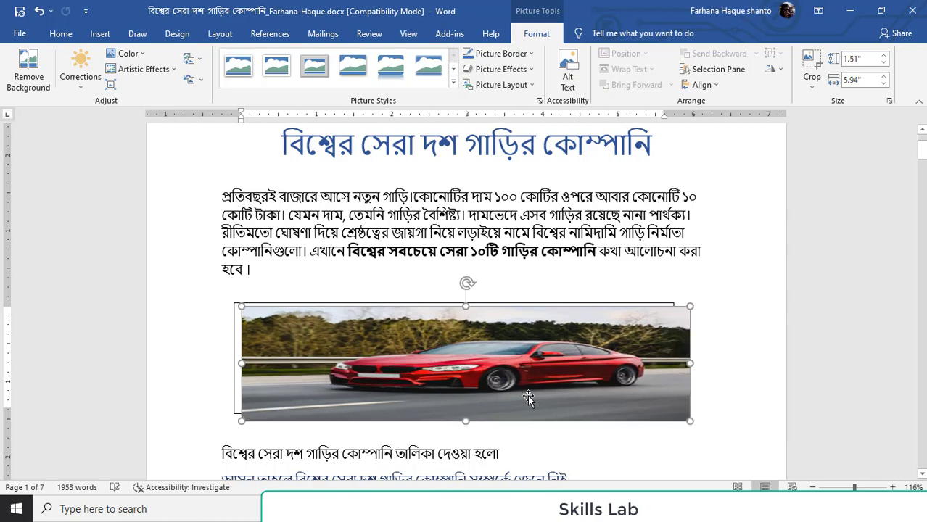
drag(528, 397, 468, 363)
Delete the text box together with its picture and undo the deletion
click(234, 336)
key(Delete)
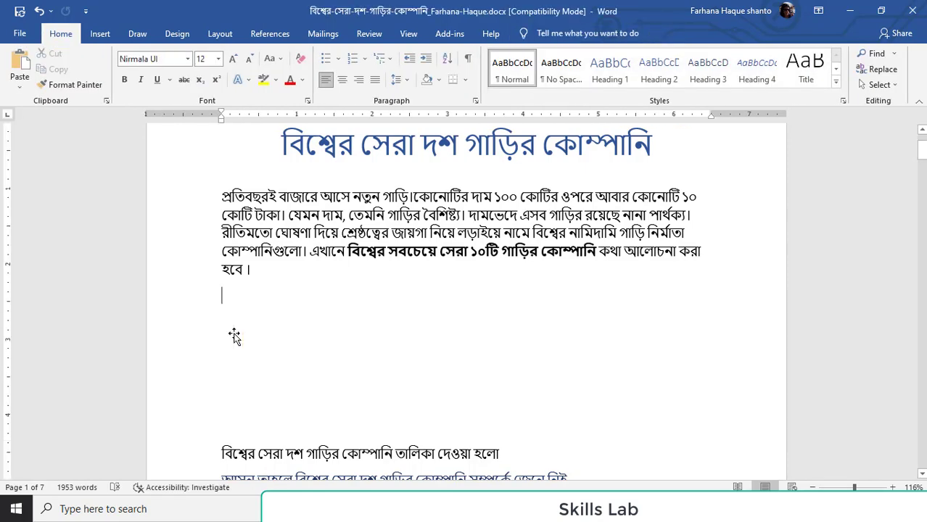
key(ctrl+z)
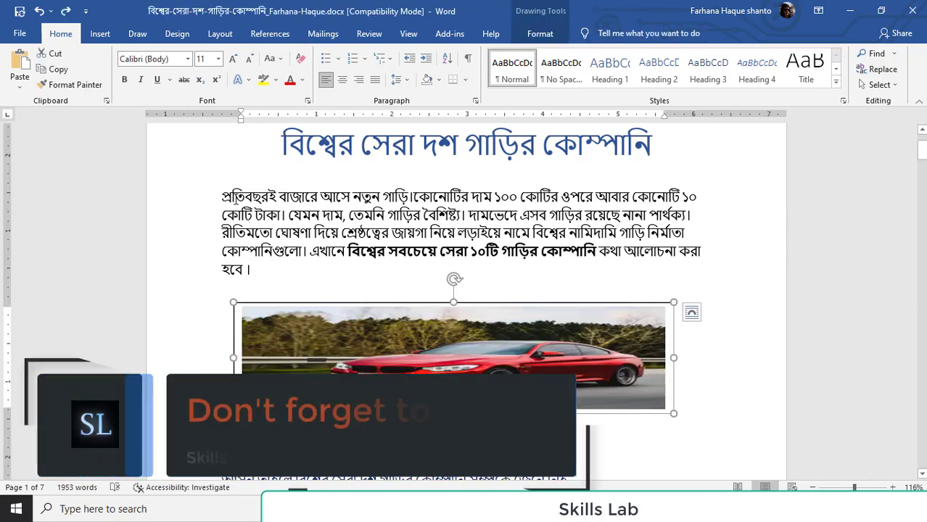
Stretch the car picture downward past the lower border of the text box
click(701, 341)
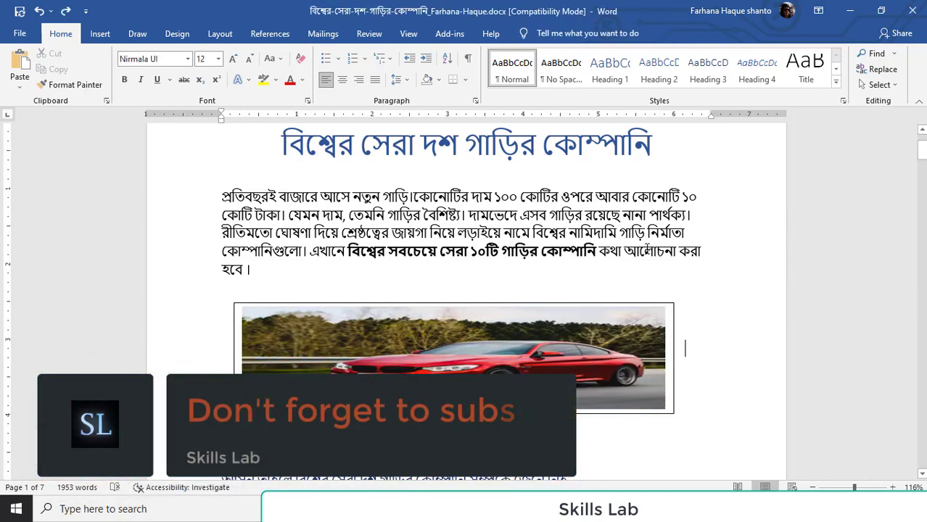
scroll(701, 338, down, 2)
click(459, 315)
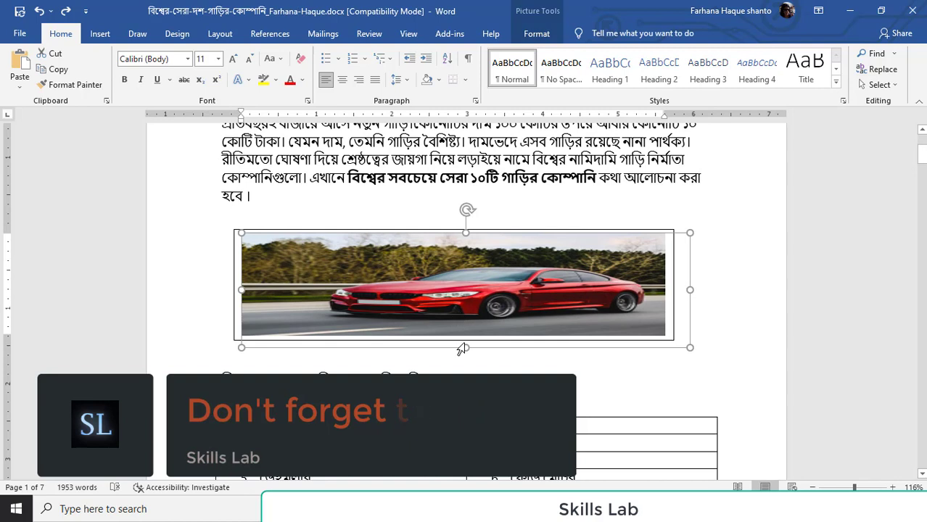
drag(466, 347, 466, 364)
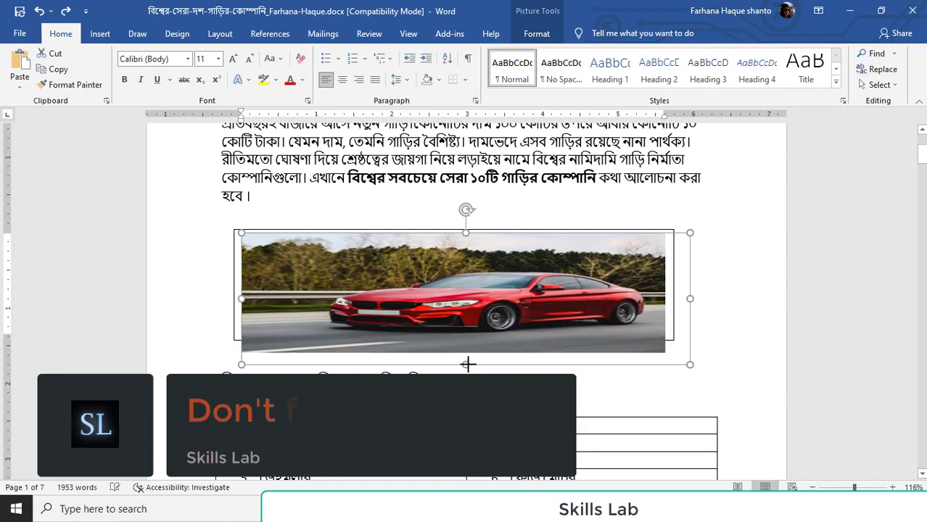
click(755, 280)
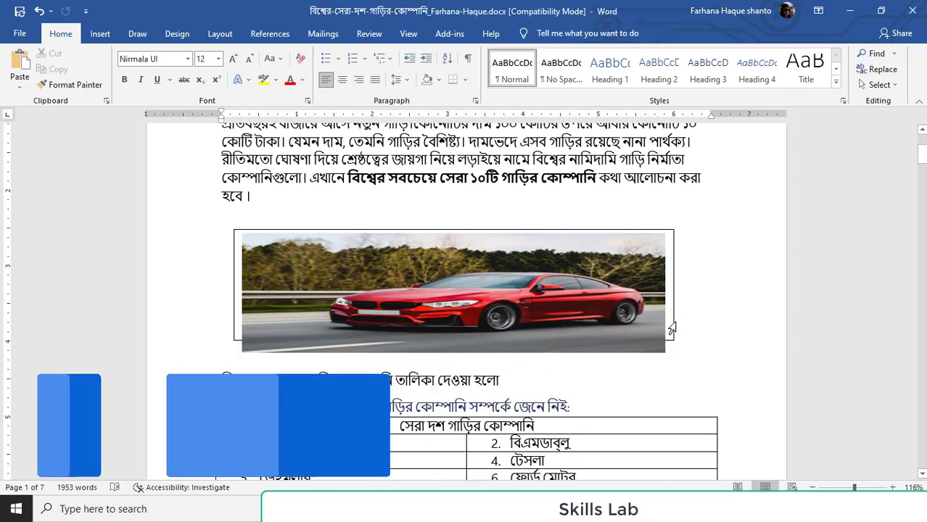
Reduce the car picture's height so that its image sits within the text box border
right_click(671, 330)
click(507, 324)
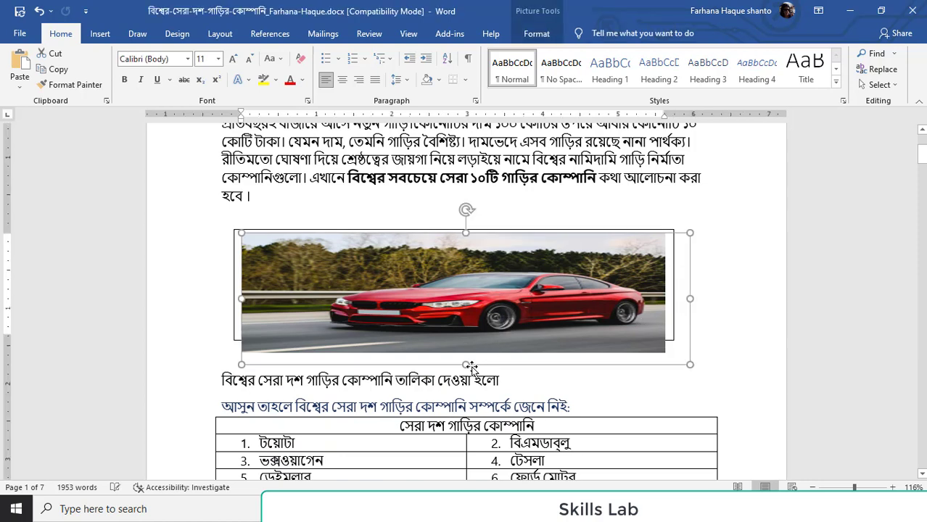
drag(466, 355, 470, 346)
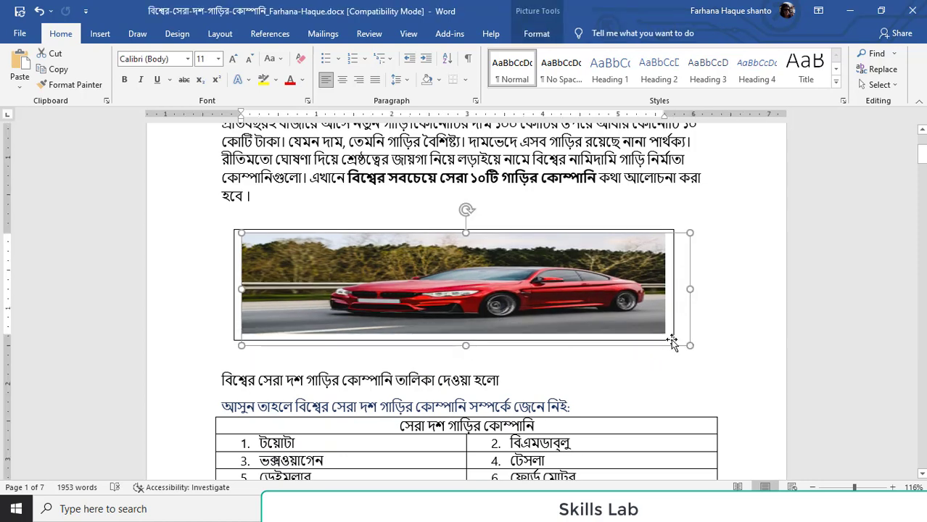
Enlarge the text box slightly in width and considerably in height, leaving room beneath the car picture
drag(672, 344, 689, 369)
scroll(638, 354, down, 5)
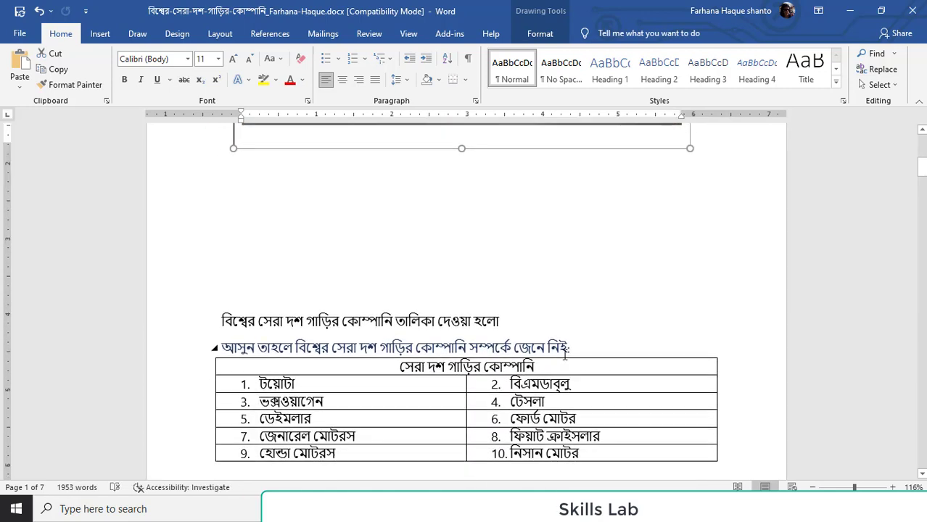
scroll(459, 279, up, 2)
drag(461, 223, 468, 257)
Delete four surplus empty paragraphs between the text box and the line "বিশ্বের সেরা দশ গাড়ির কোম্পানি তালিকা দেওয়া হলো"
click(250, 372)
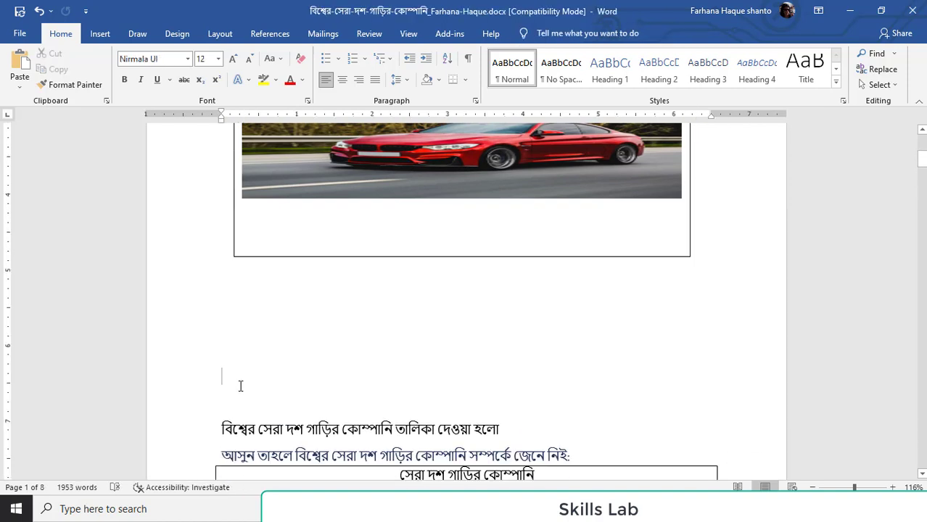
key(Delete)
key(BackSpace)
key(BackSpace)
key(BackSpace)
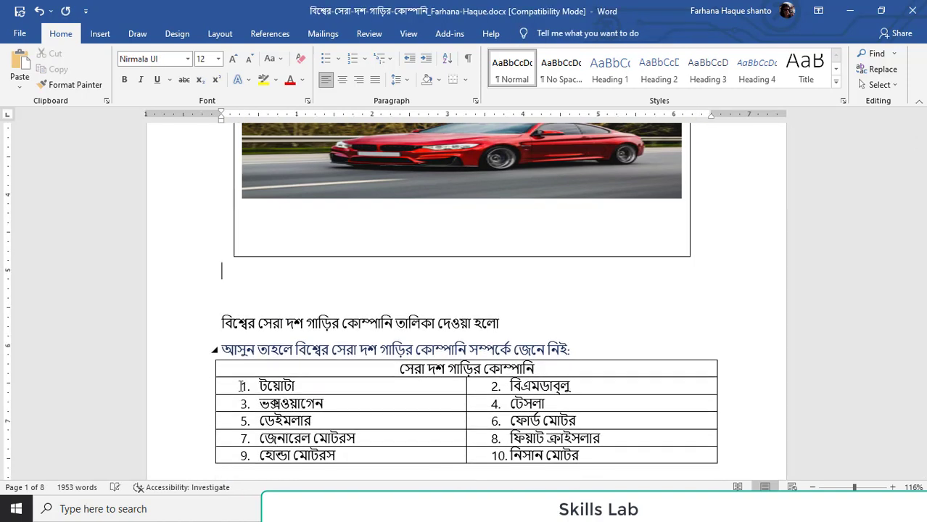
Stretch the car picture's height so that it nearly fills the enlarged text box, then deselect it and review the page
scroll(321, 150, up, 2)
click(444, 263)
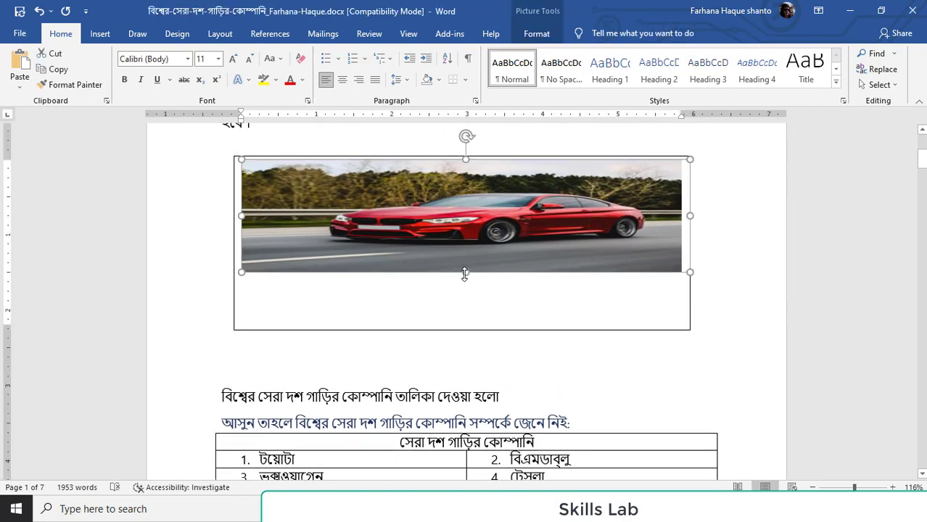
drag(465, 272, 462, 320)
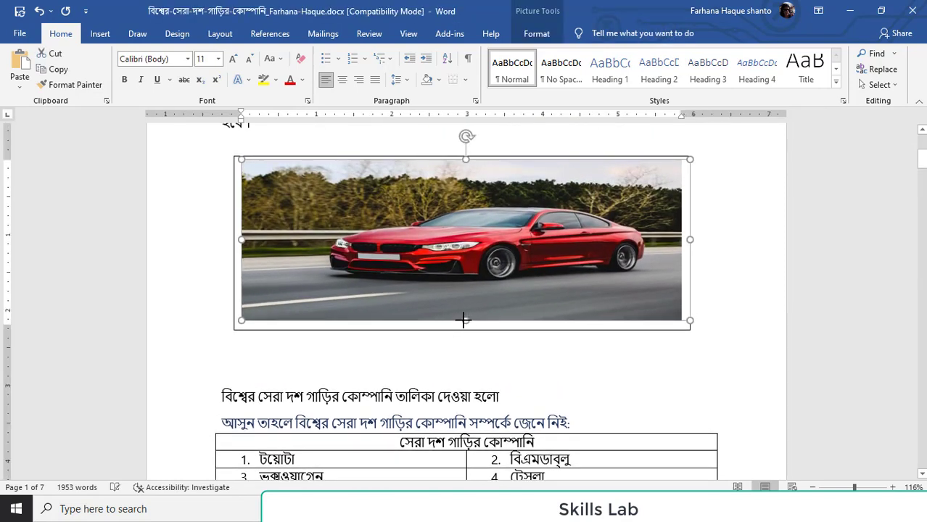
click(738, 254)
scroll(511, 317, up, 4)
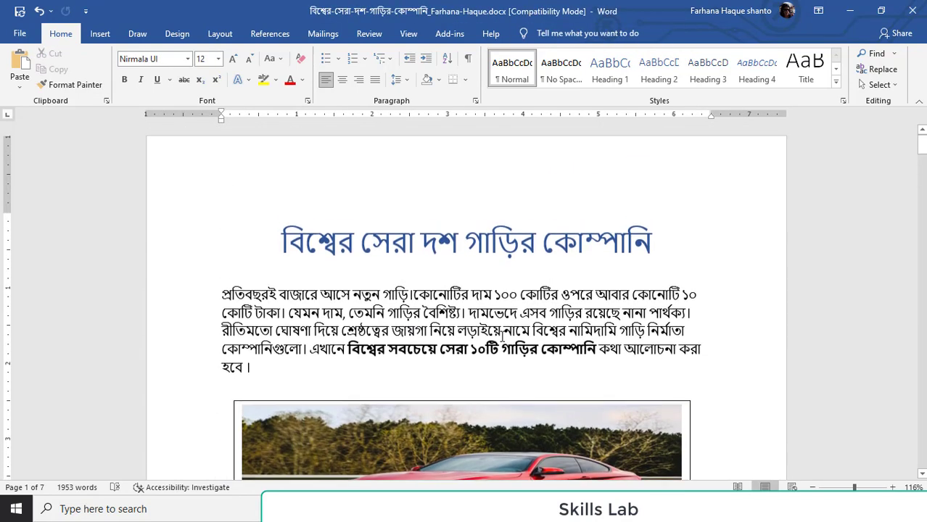
scroll(501, 331, down, 3)
scroll(683, 319, down, 3)
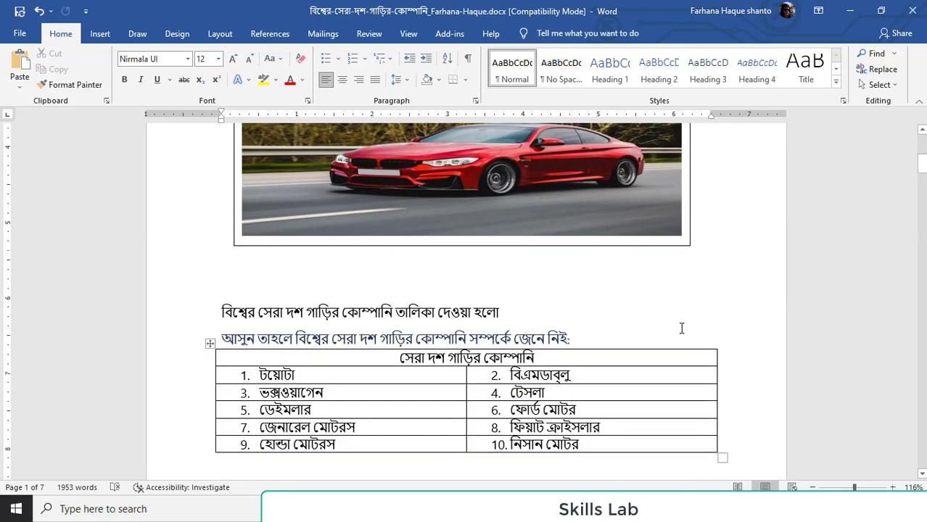
Insert an empty paragraph between the heading "আসুন তাহলে বিশ্বের সেরা দশ গাড়ির কোম্পানি সম্পর্কে জেনে নিই:" and the company table
scroll(682, 329, up, 1)
scroll(536, 333, down, 3)
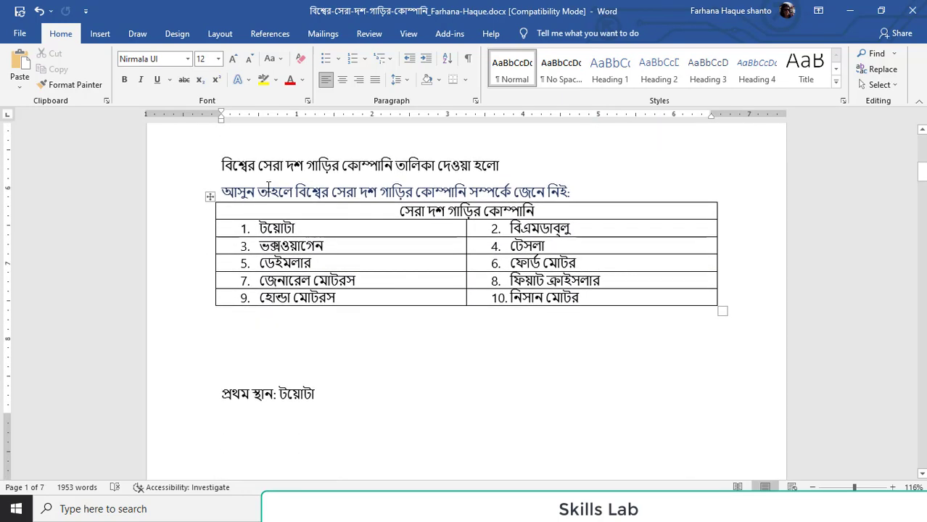
click(285, 169)
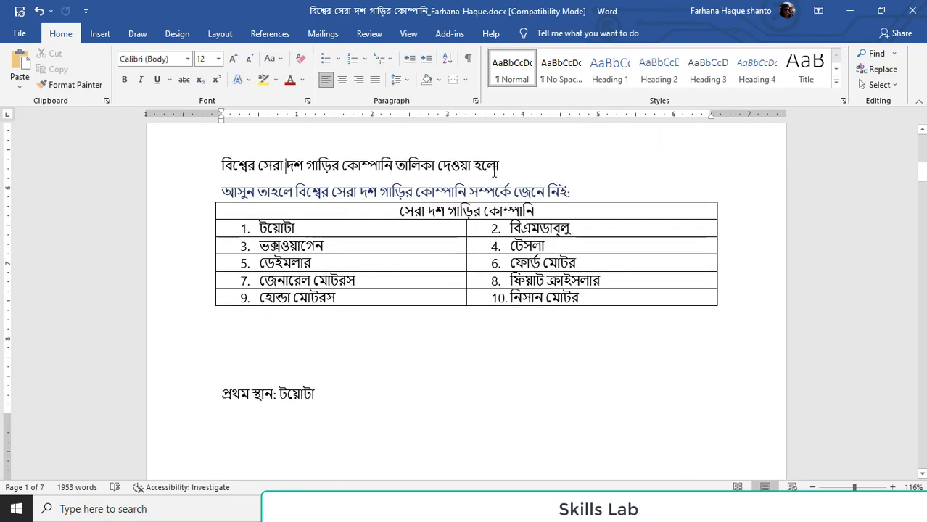
click(586, 189)
key(Return)
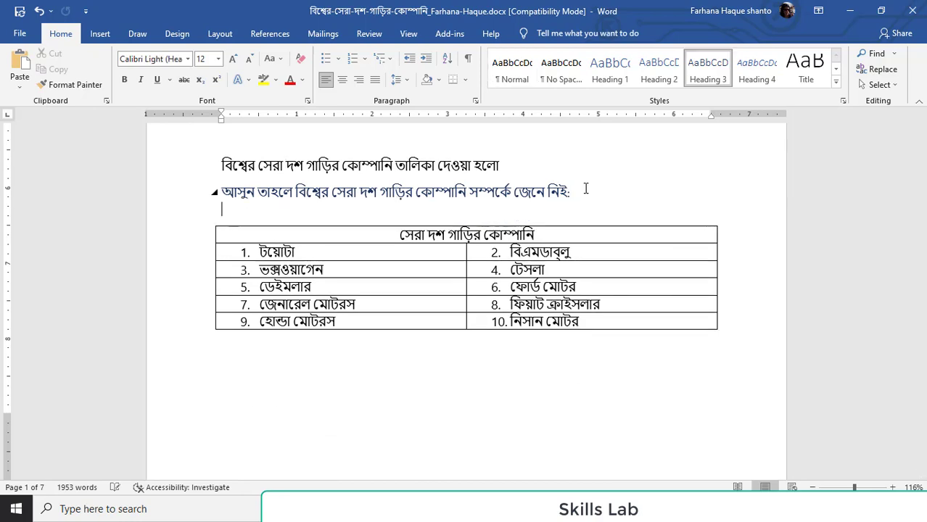
Apply the Heading 3 style to the table's title row "সেরা দশ গাড়ির কোম্পানি" and centre it
double_click(508, 239)
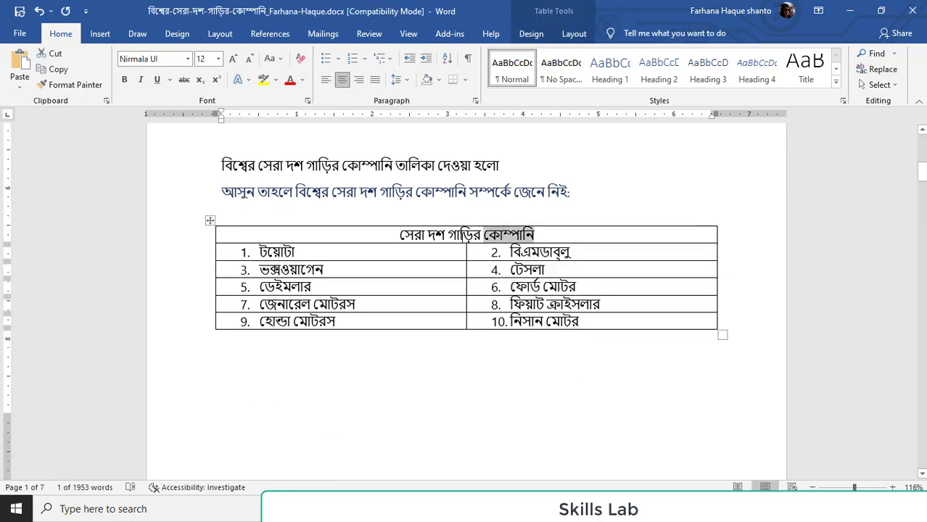
triple_click(462, 240)
click(703, 73)
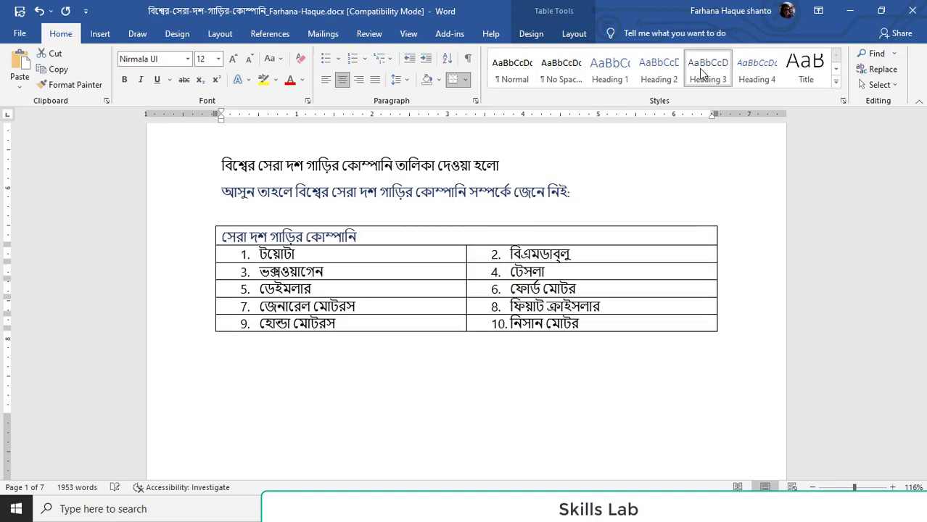
click(343, 82)
click(652, 207)
Apply the Heading 2 style to the section lines "প্রথম স্থান: টয়োটা" and "দ্বিতীয় স্থান: ভক্সওয়াগেন"
scroll(463, 375, down, 1)
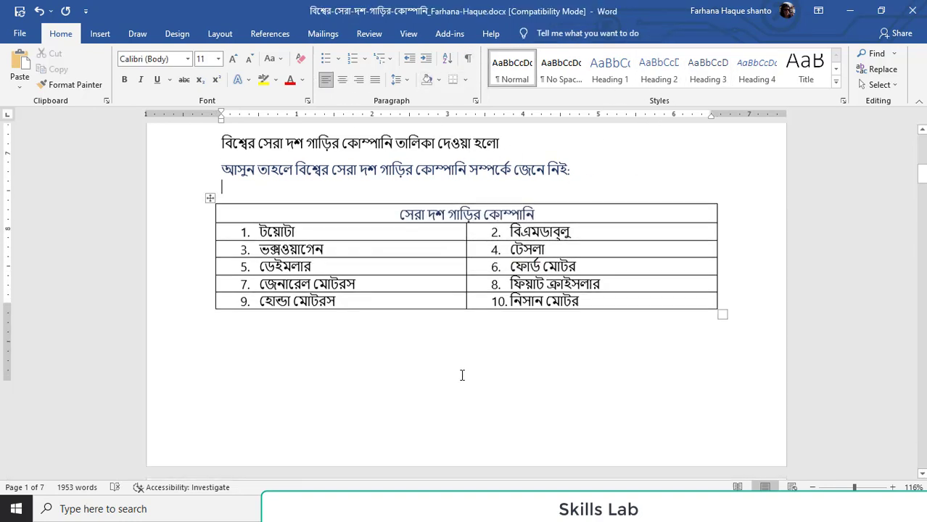
scroll(314, 326, down, 4)
scroll(305, 352, down, 2)
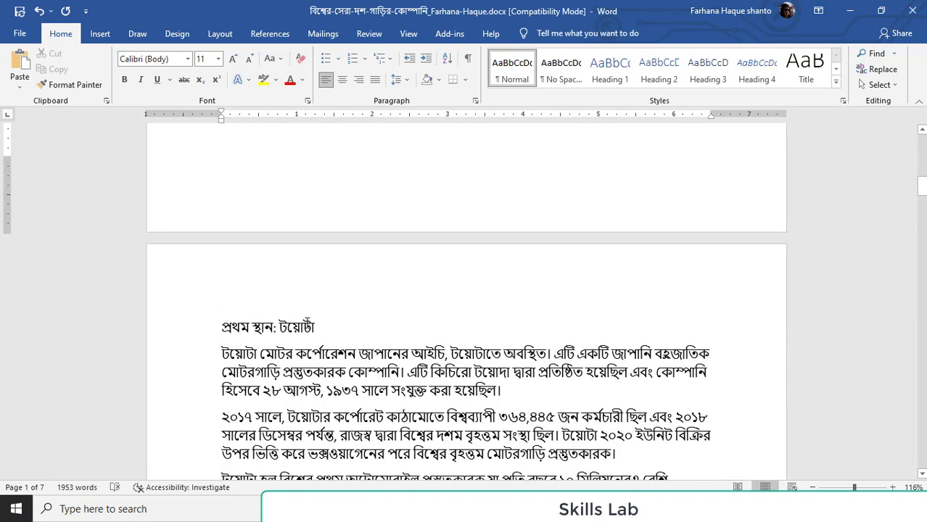
triple_click(310, 326)
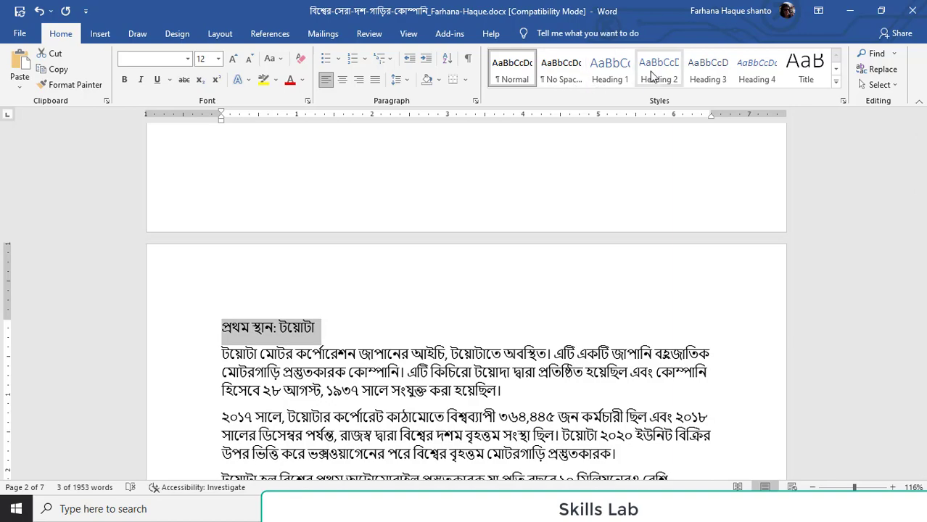
click(653, 77)
scroll(456, 201, down, 15)
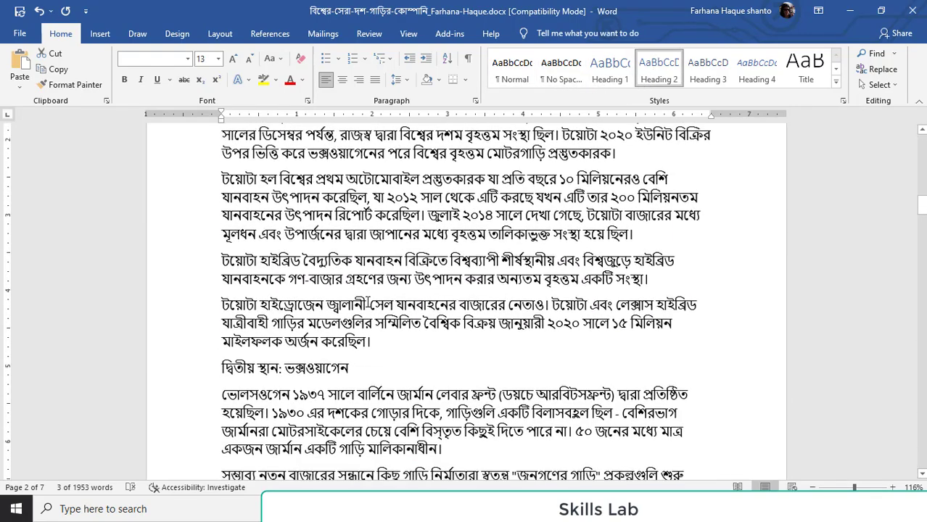
scroll(315, 258, up, 2)
scroll(315, 259, up, 1)
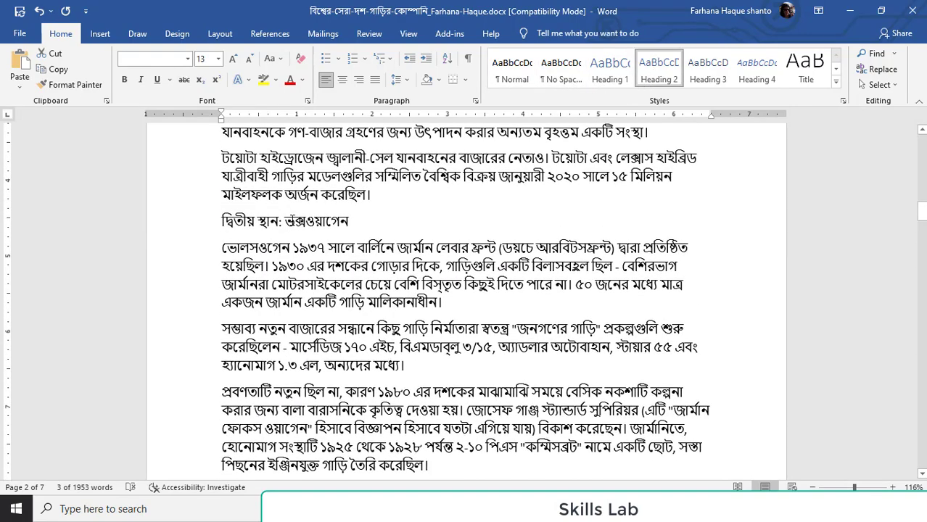
triple_click(290, 221)
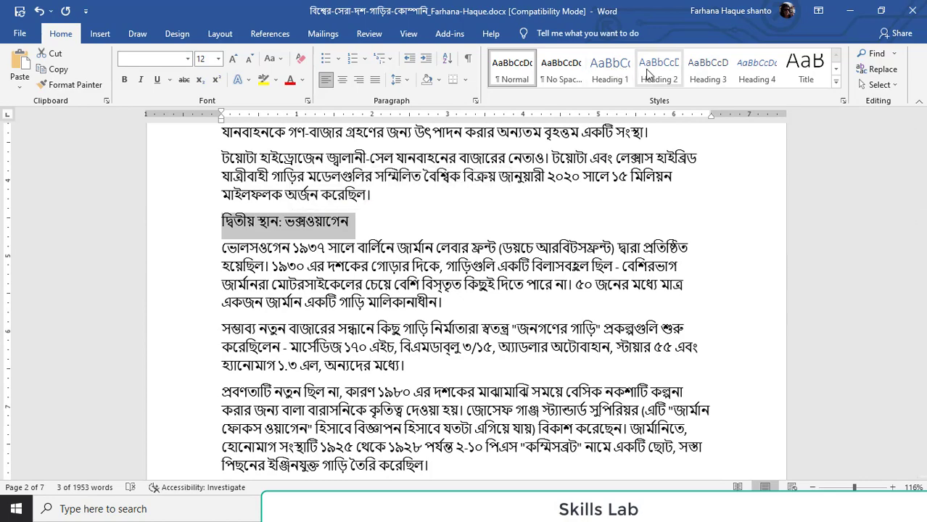
click(650, 75)
Format the section lines "তৃতীয় স্থান: ডেইমলার" and "চতুর্থ স্থান: জেনারেল মোটরস" as Heading 2
scroll(443, 272, down, 12)
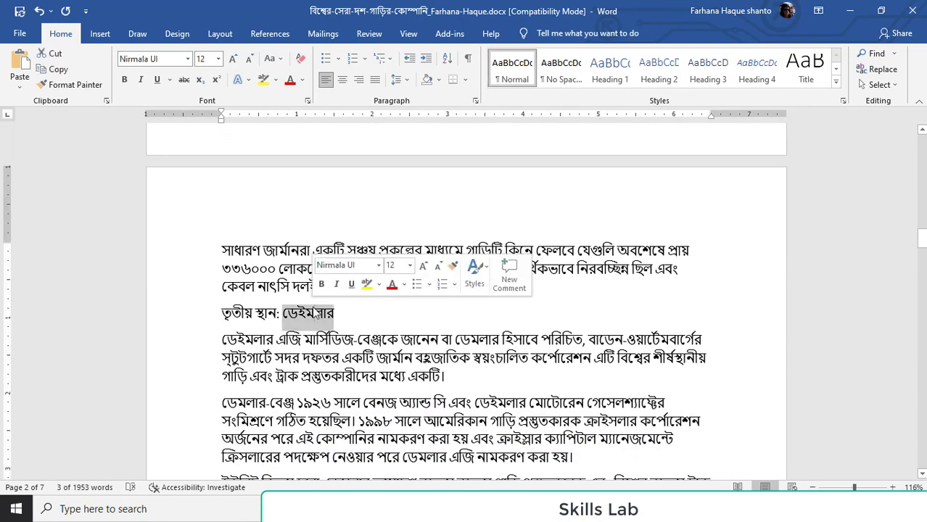
triple_click(314, 312)
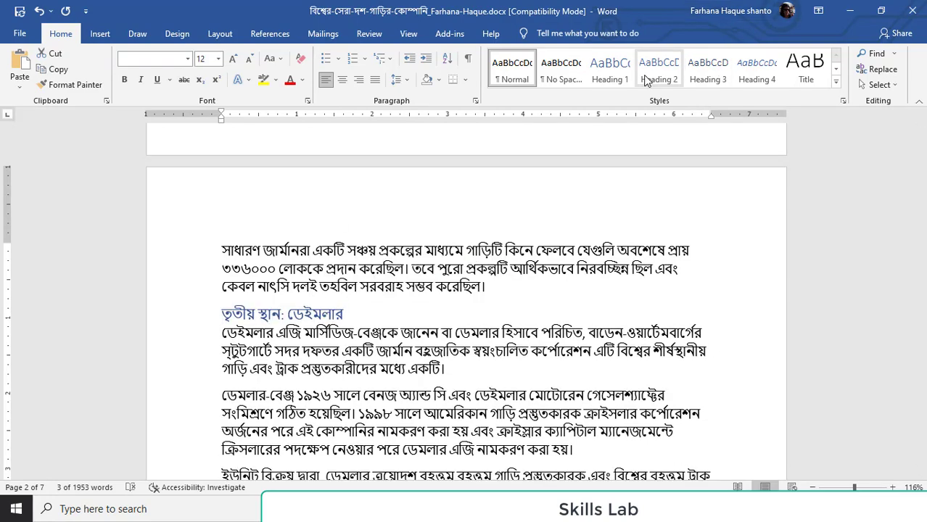
click(648, 76)
scroll(310, 256, down, 15)
scroll(310, 257, up, 3)
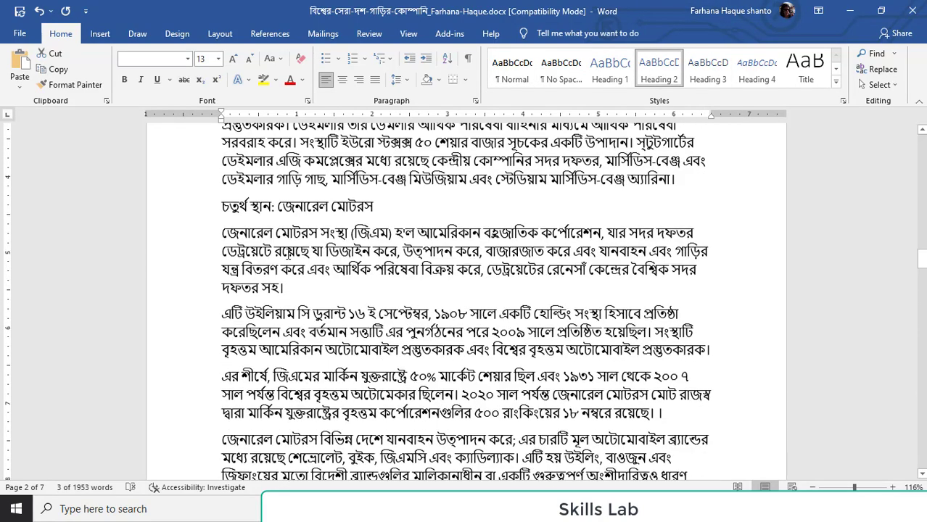
triple_click(300, 211)
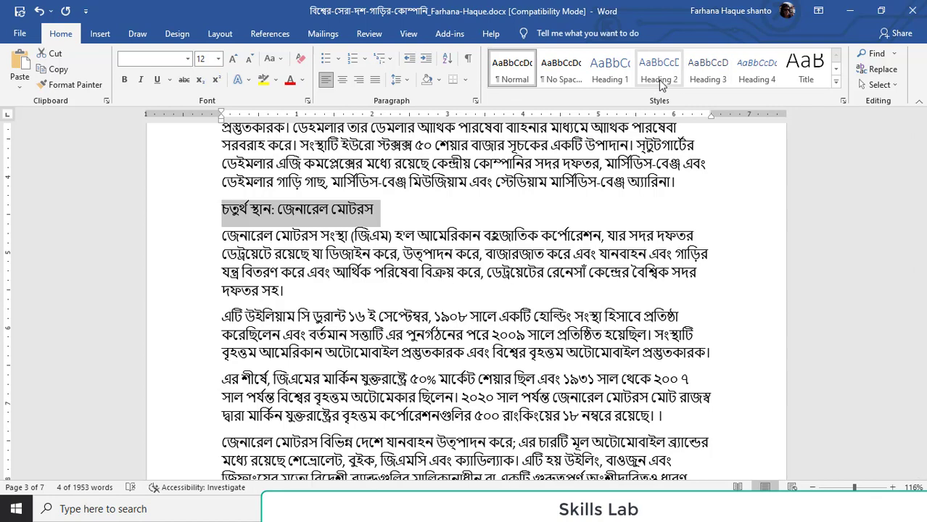
click(661, 86)
Apply the Heading 2 style to the section lines "পঞ্চম স্থান: হোন্ডা মোটরস" and "ষষ্ঠ স্থান: বিএমডাব্লু"
scroll(318, 301, down, 5)
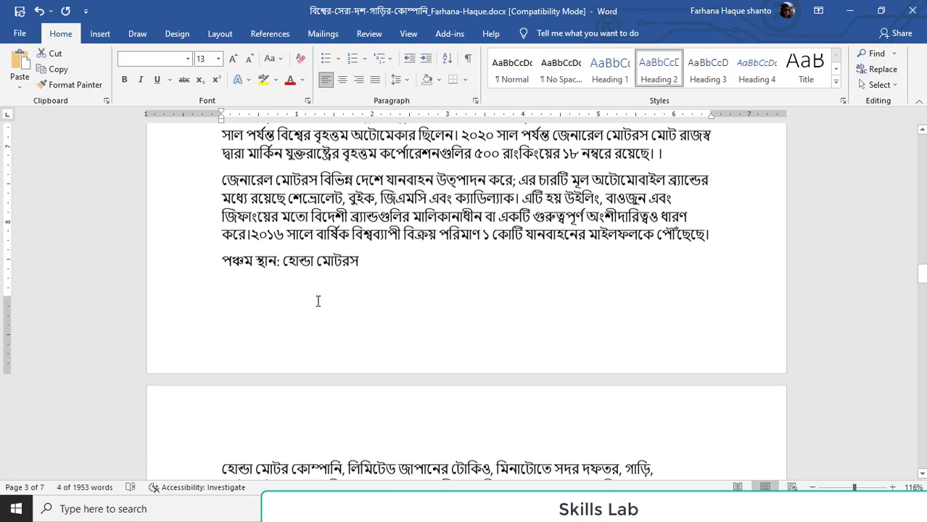
double_click(308, 264)
triple_click(310, 265)
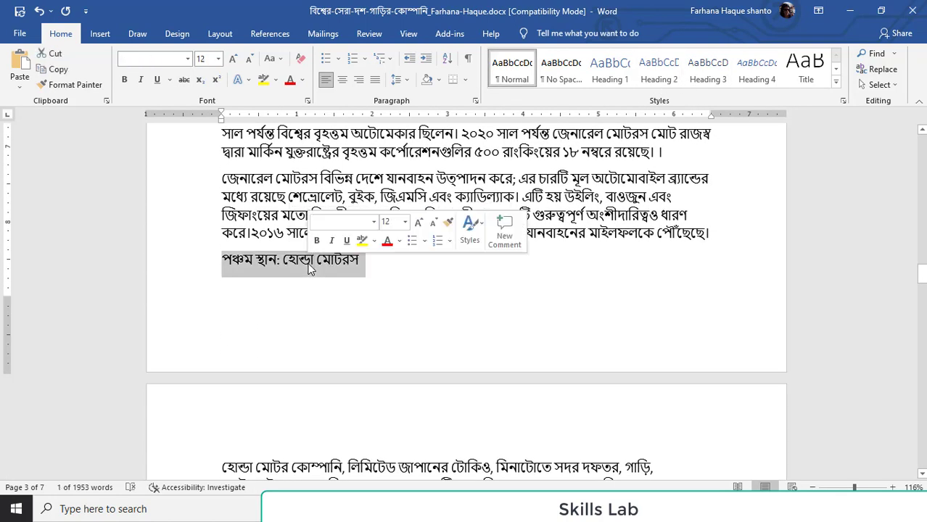
click(659, 72)
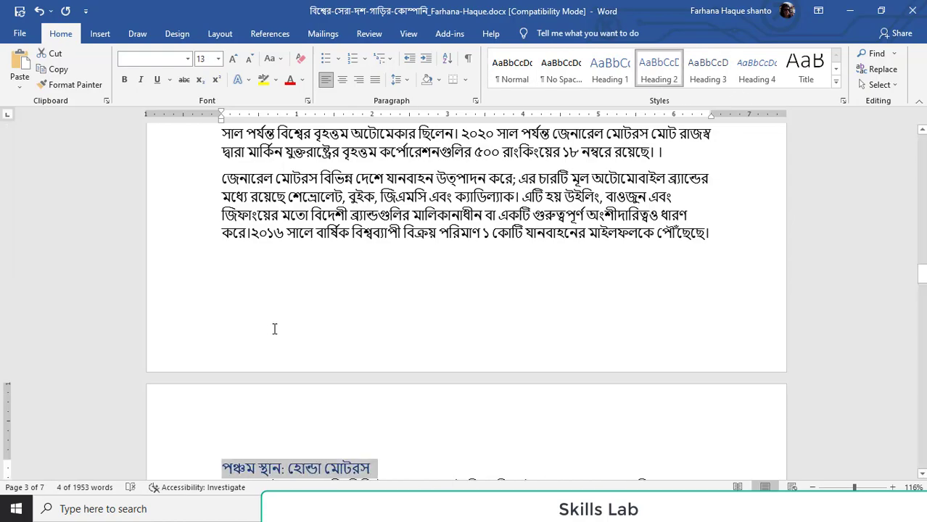
scroll(320, 330, down, 12)
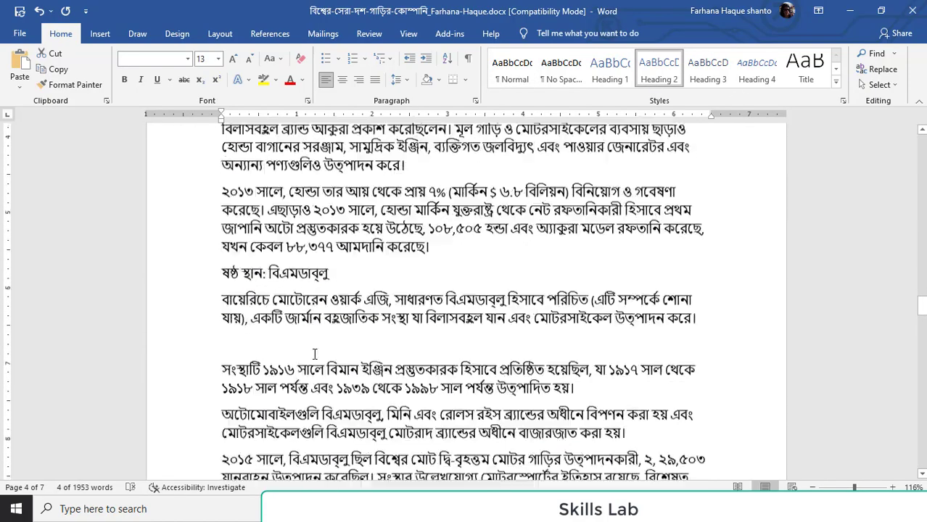
scroll(314, 354, down, 4)
scroll(282, 249, up, 5)
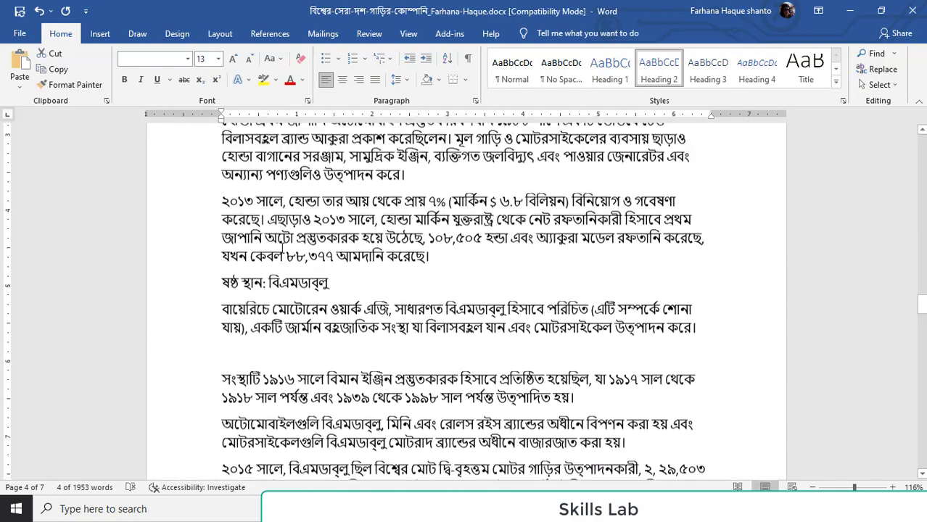
triple_click(285, 283)
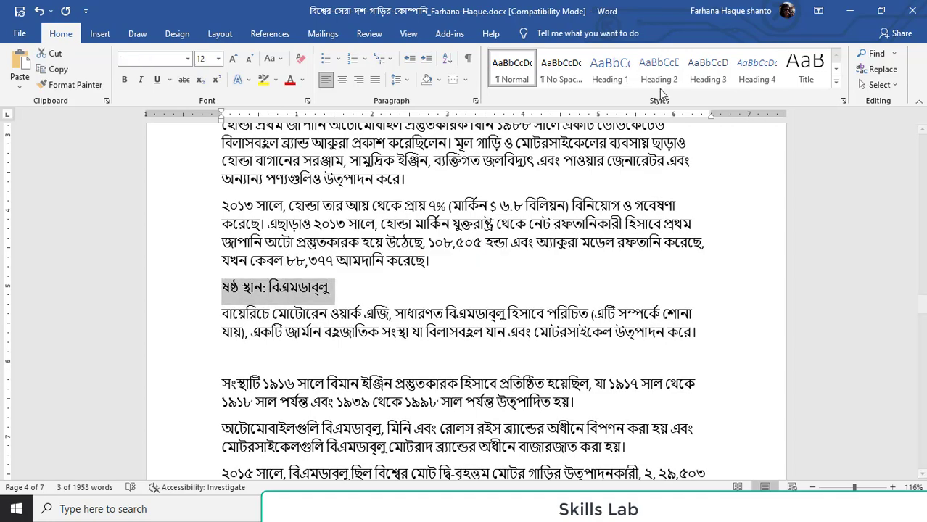
click(659, 76)
Turn the section lines "সপ্তম স্থান: টেসলা" and "অষ্টম স্থান: ফোর্ড মোটর" into Heading 2 headings
scroll(322, 380, down, 6)
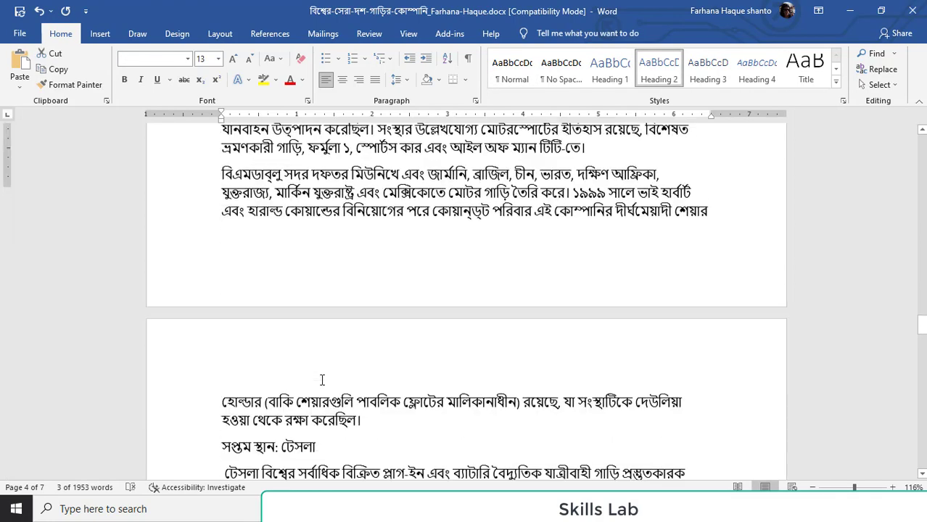
scroll(323, 381, down, 3)
double_click(278, 251)
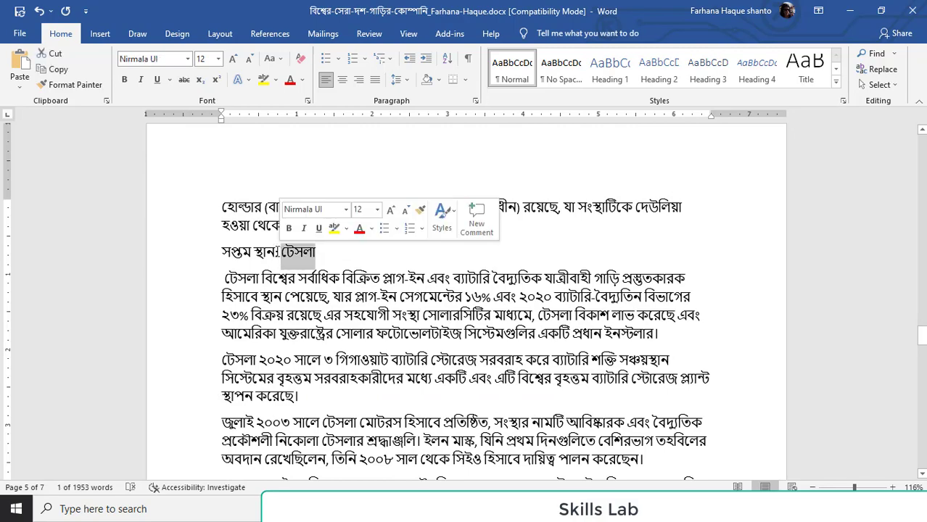
triple_click(277, 251)
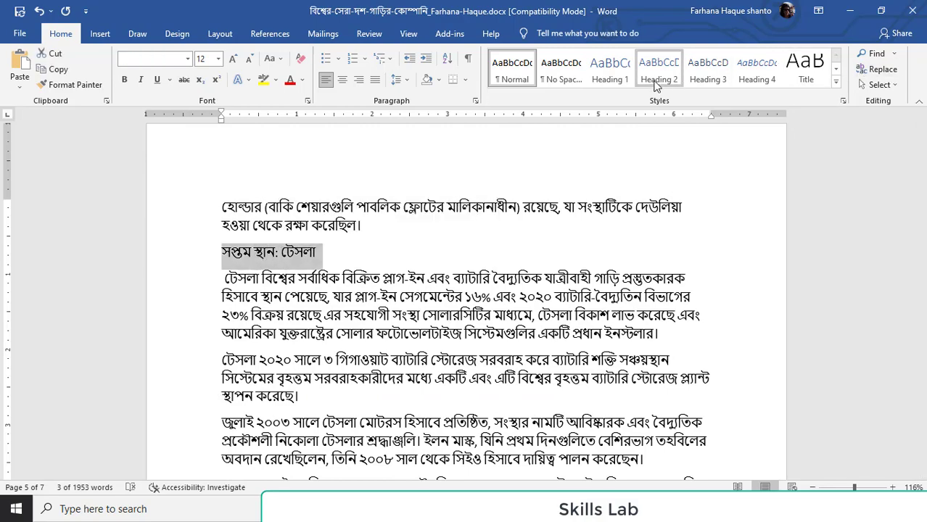
click(656, 76)
scroll(299, 175, down, 8)
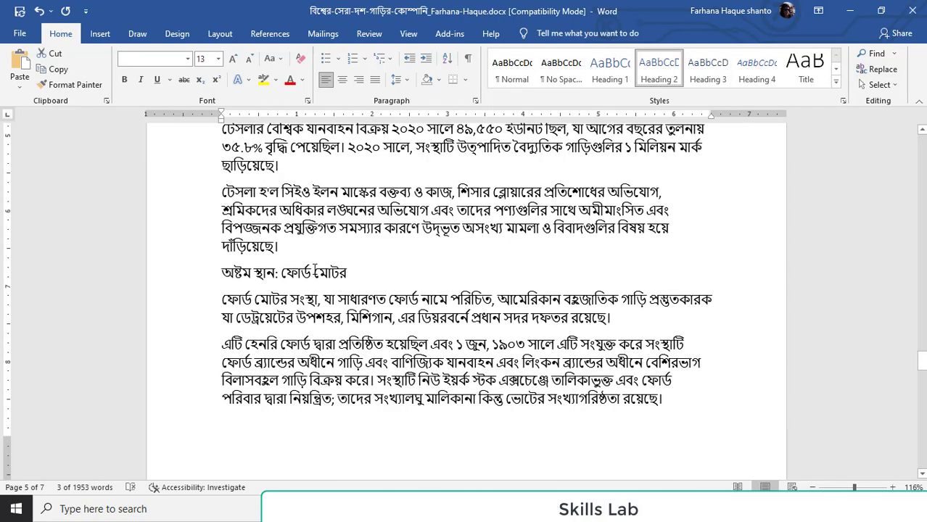
double_click(314, 272)
triple_click(314, 272)
click(658, 70)
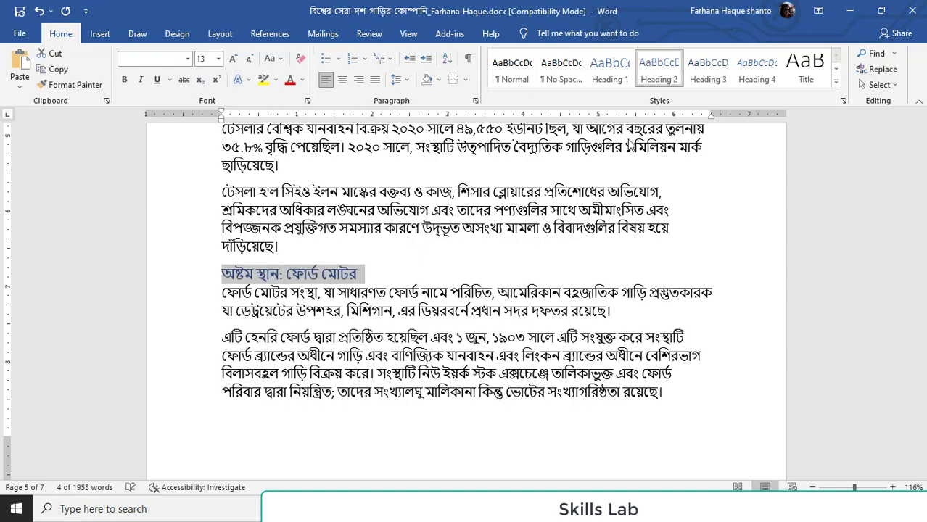
Apply the Heading 2 style to the section lines "নবম স্থান: ফিয়াট ক্রাইসলার" and "দশম স্থান: নিসান মোটর"
scroll(464, 291, down, 10)
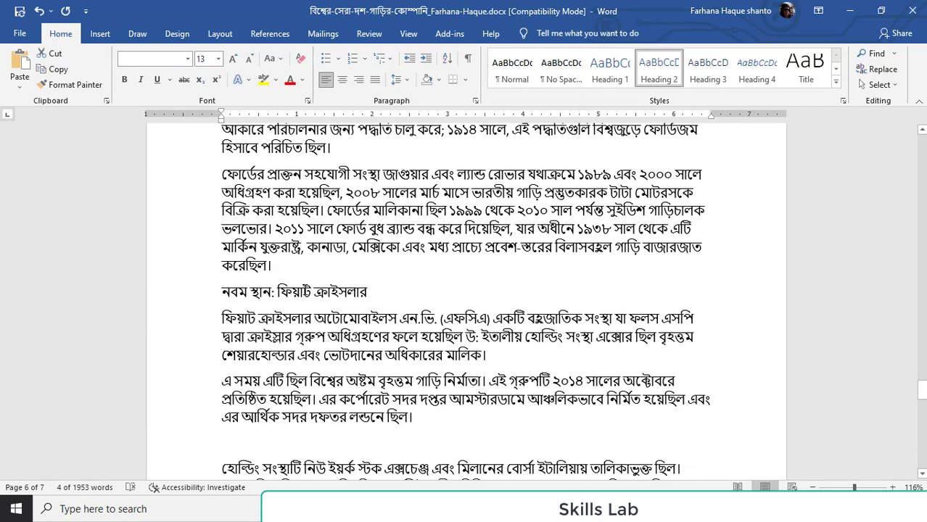
double_click(294, 291)
triple_click(294, 292)
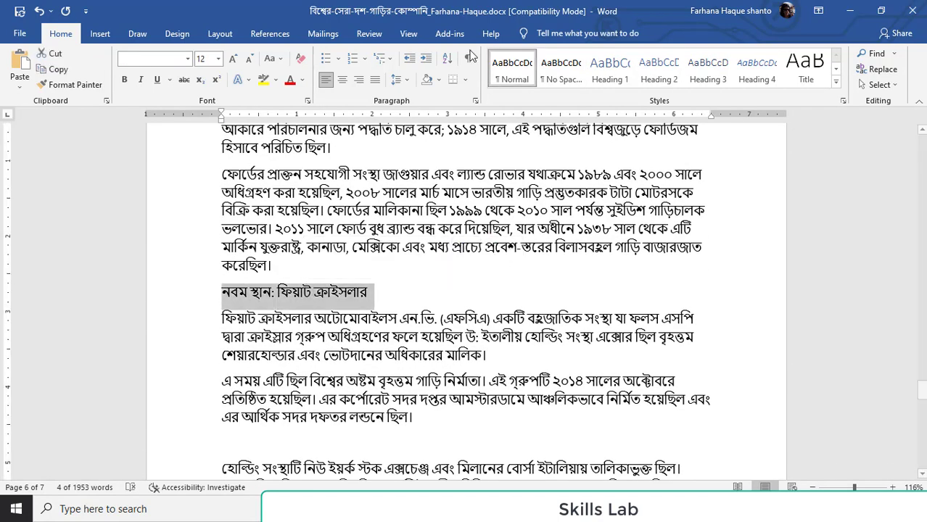
click(658, 70)
scroll(547, 187, down, 10)
scroll(344, 277, down, 8)
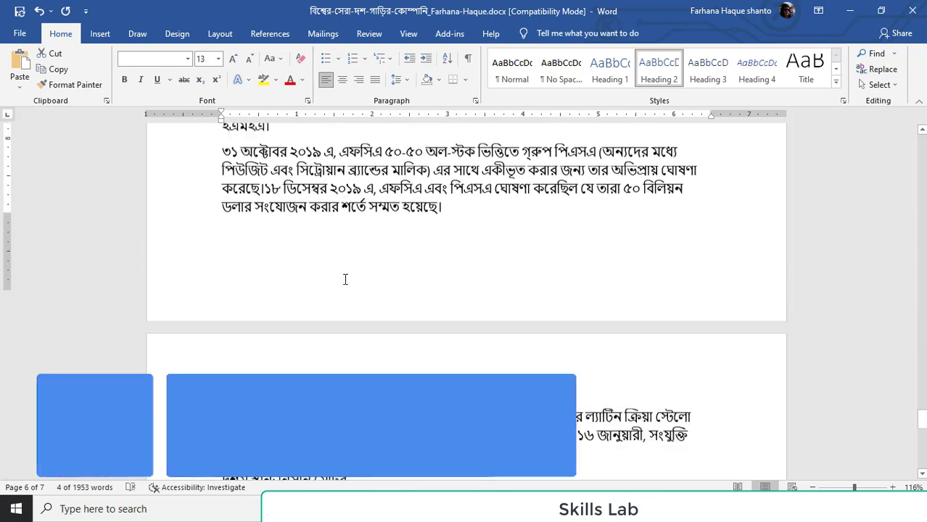
triple_click(329, 263)
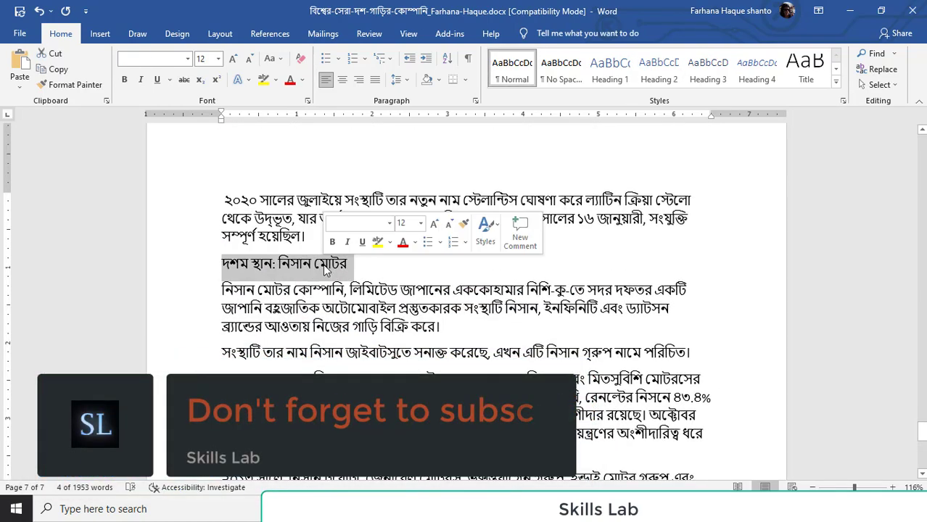
click(658, 70)
Apply the Heading 1 style to the closing section lines "শেষ কথা:" and "মেটা:" at the end of the article
scroll(307, 306, down, 10)
scroll(308, 306, up, 5)
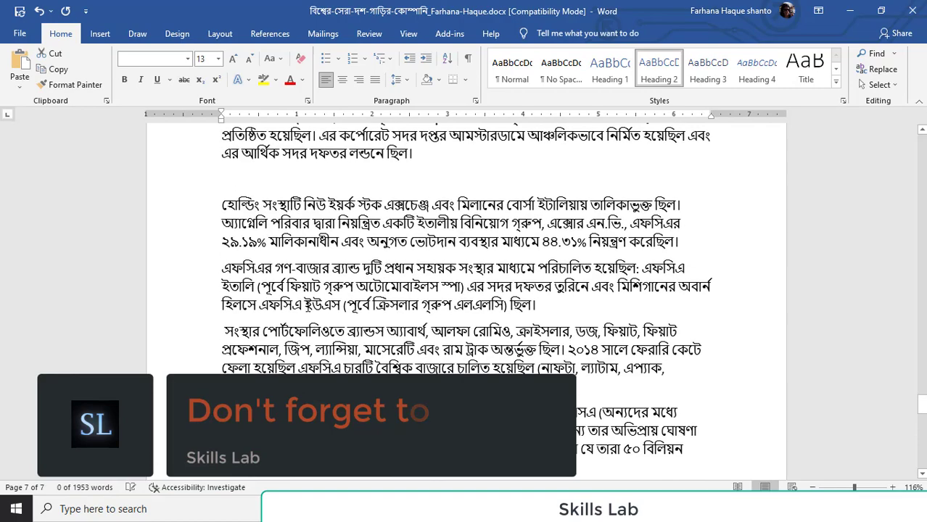
scroll(308, 306, down, 2)
scroll(418, 342, down, 15)
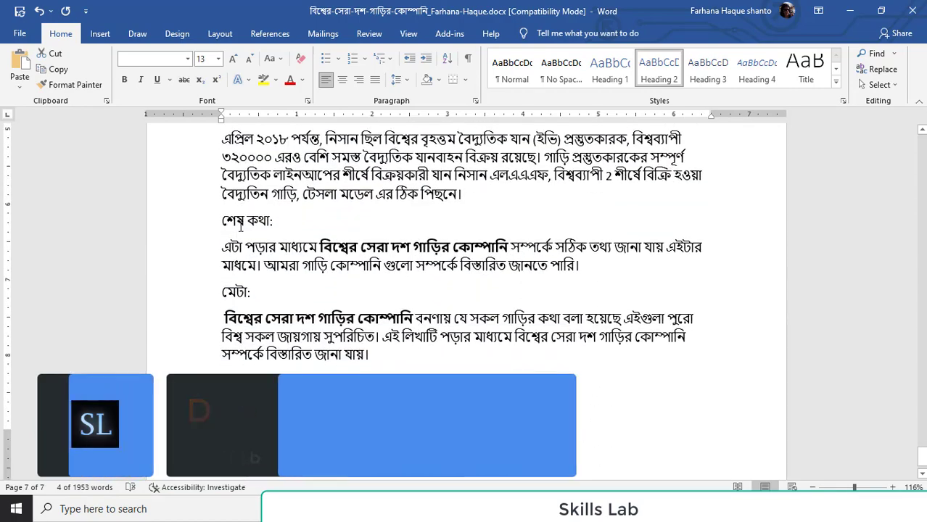
triple_click(234, 225)
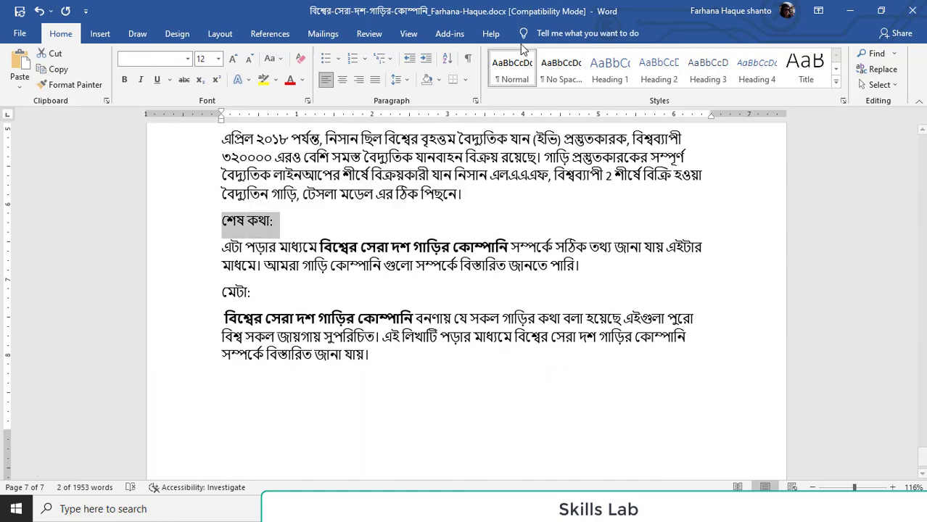
click(618, 79)
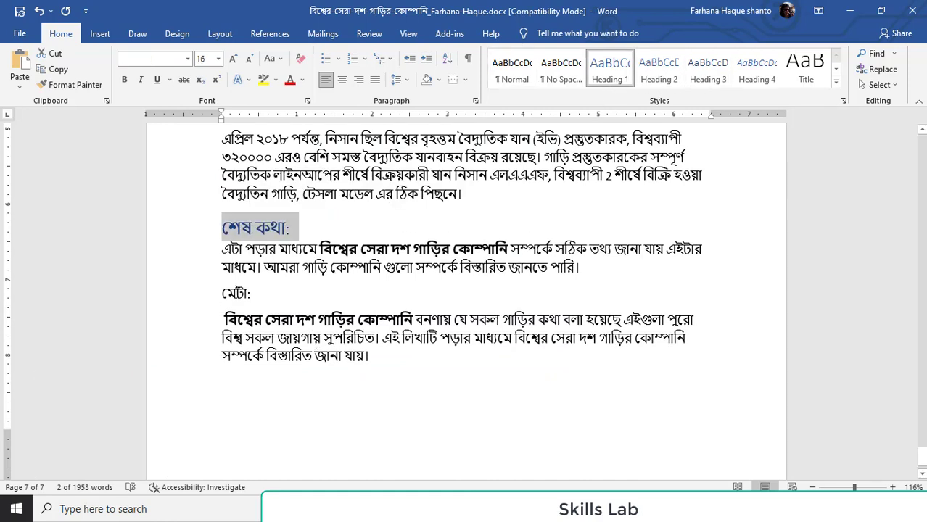
click(242, 296)
triple_click(238, 299)
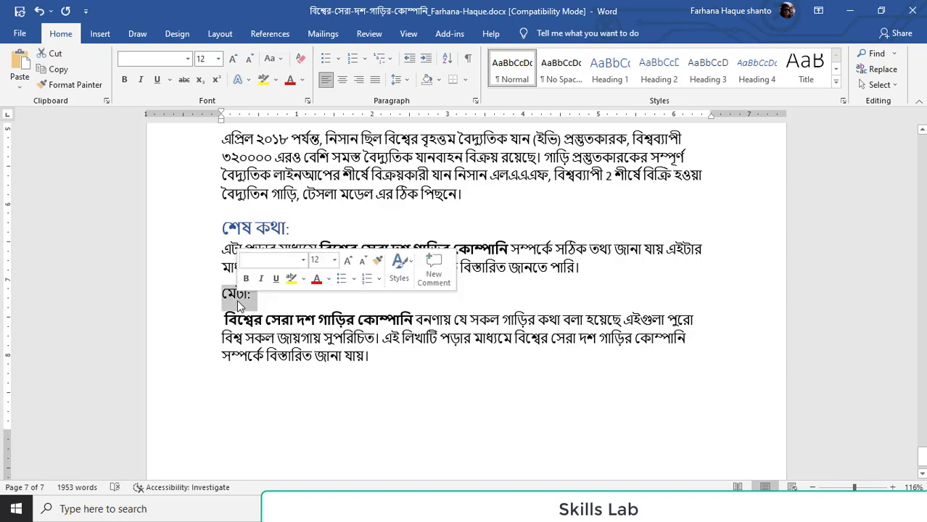
click(610, 73)
scroll(355, 346, up, 20)
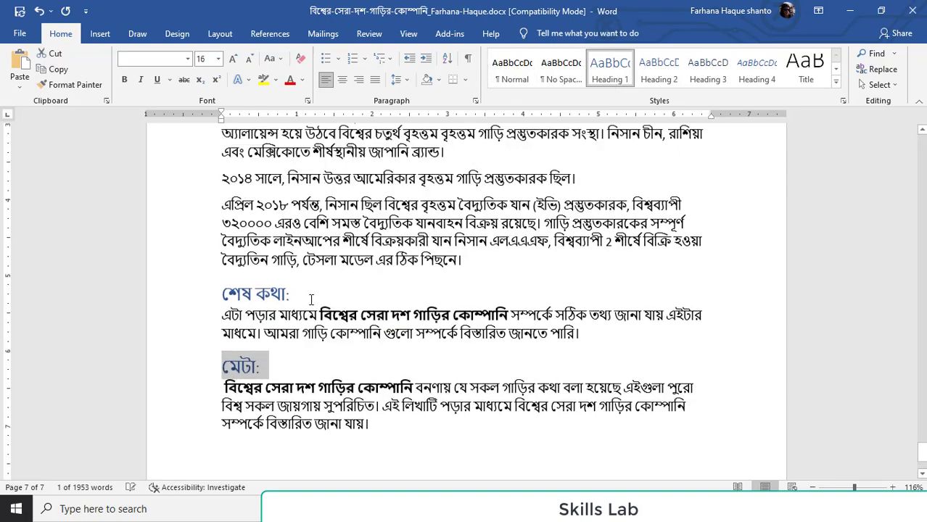
Review the formatted article from its closing sections back up to the title, introduction and car picture
scroll(358, 350, up, 20)
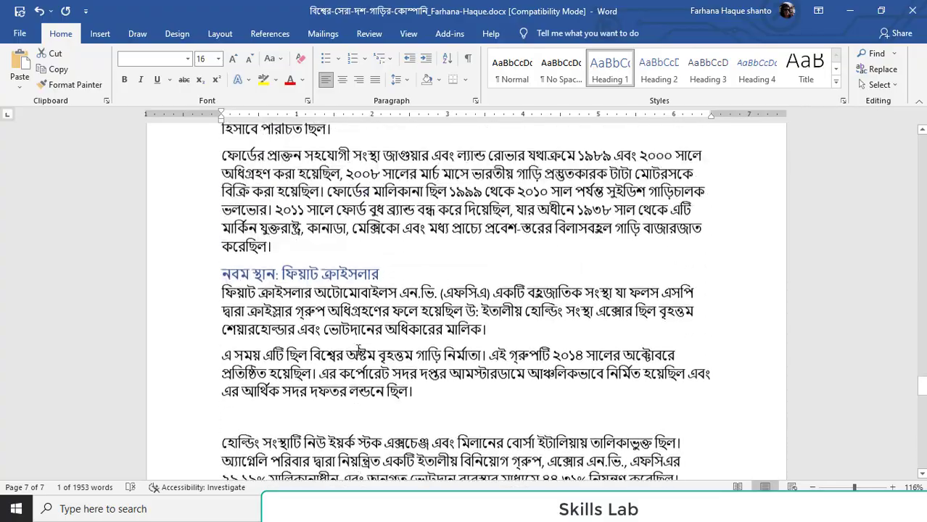
scroll(357, 350, up, 15)
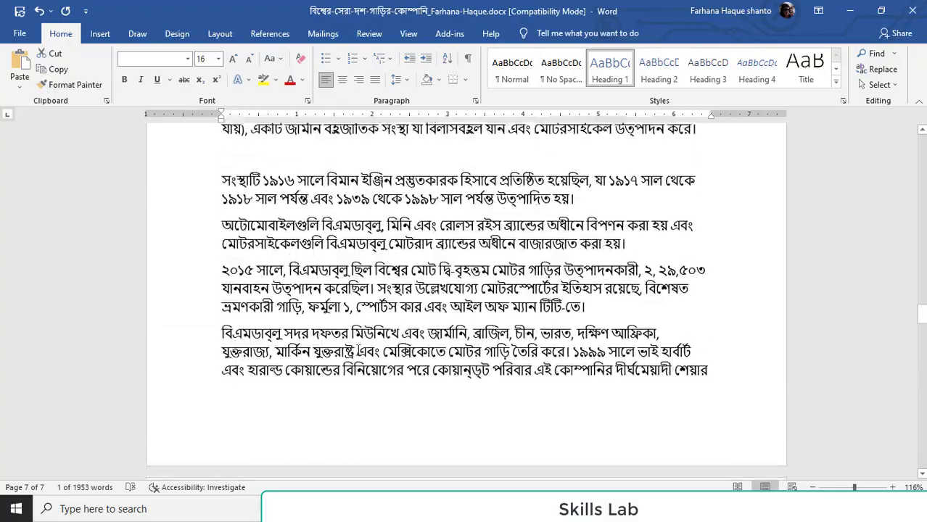
scroll(399, 211, up, 20)
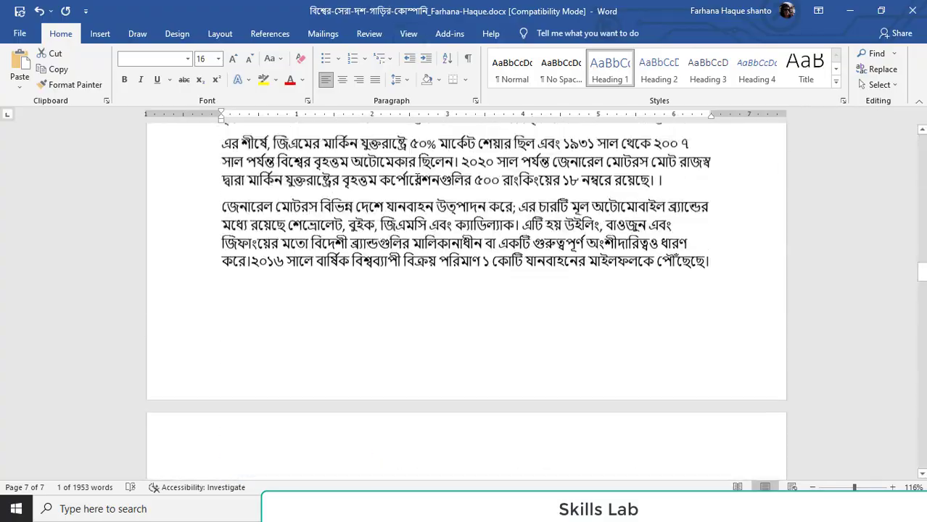
scroll(421, 201, up, 20)
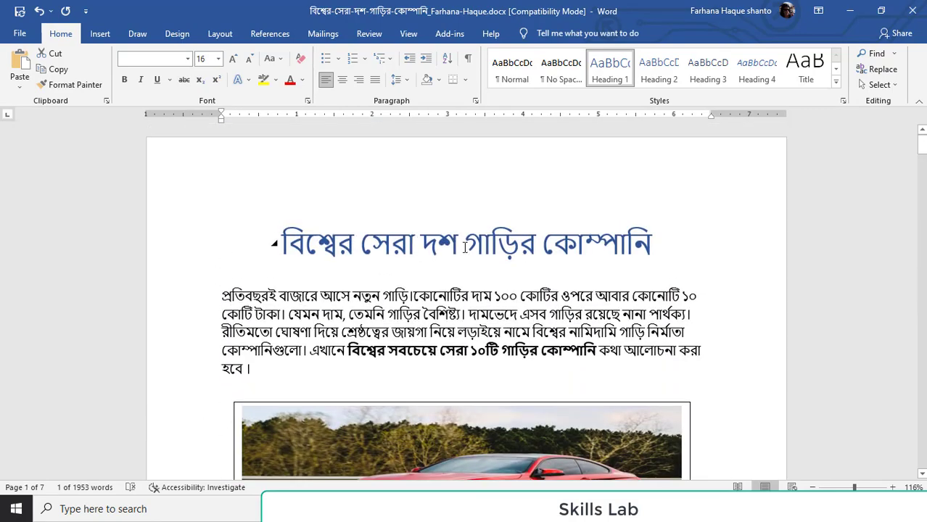
scroll(486, 272, down, 3)
scroll(435, 275, up, 1)
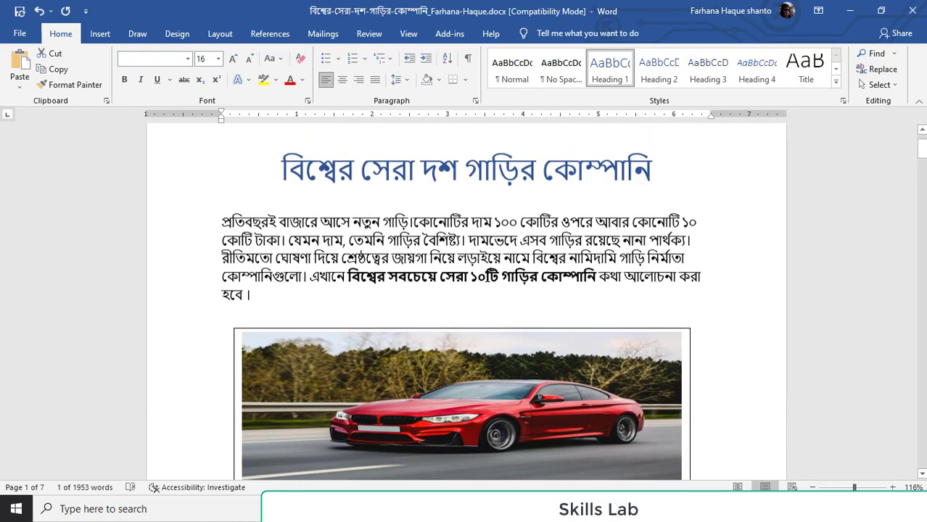
scroll(364, 294, down, 6)
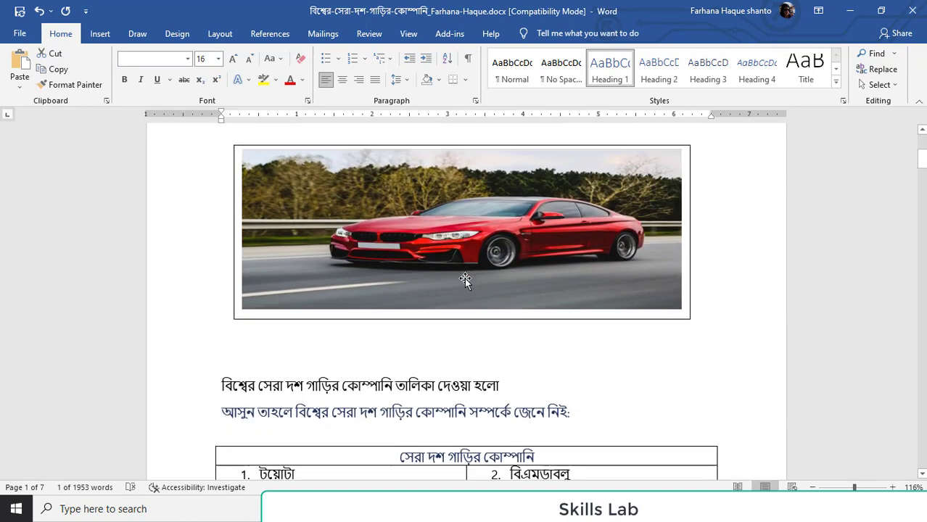
scroll(466, 280, up, 10)
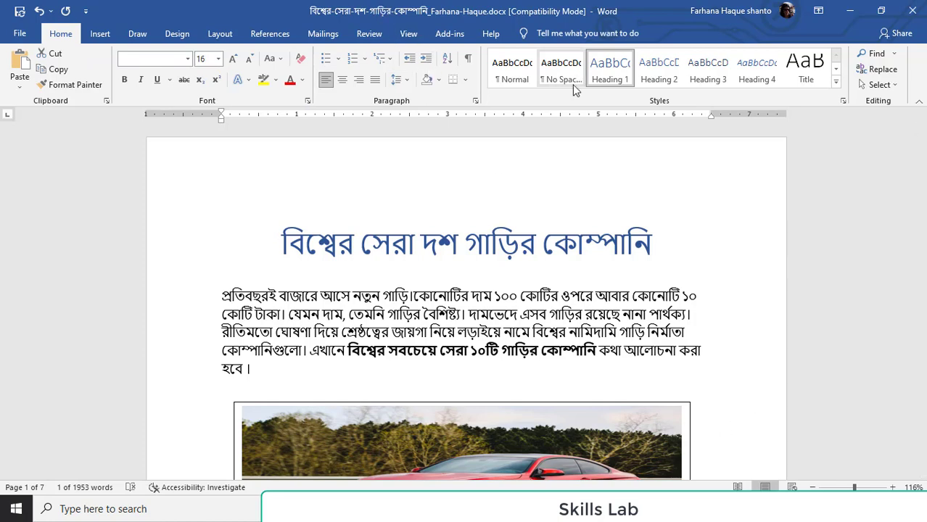
Insert page numbers at the bottom of the pages using the centred Plain Number 2 design
click(99, 34)
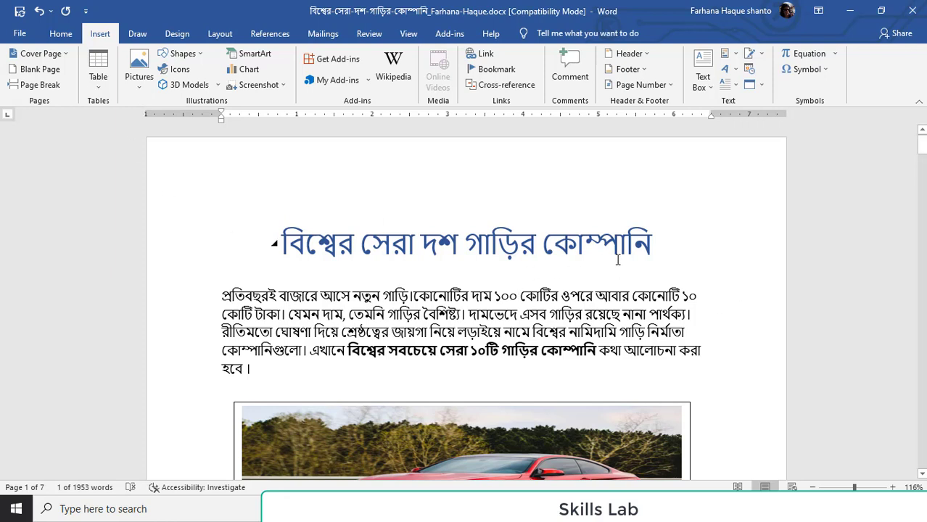
click(672, 85)
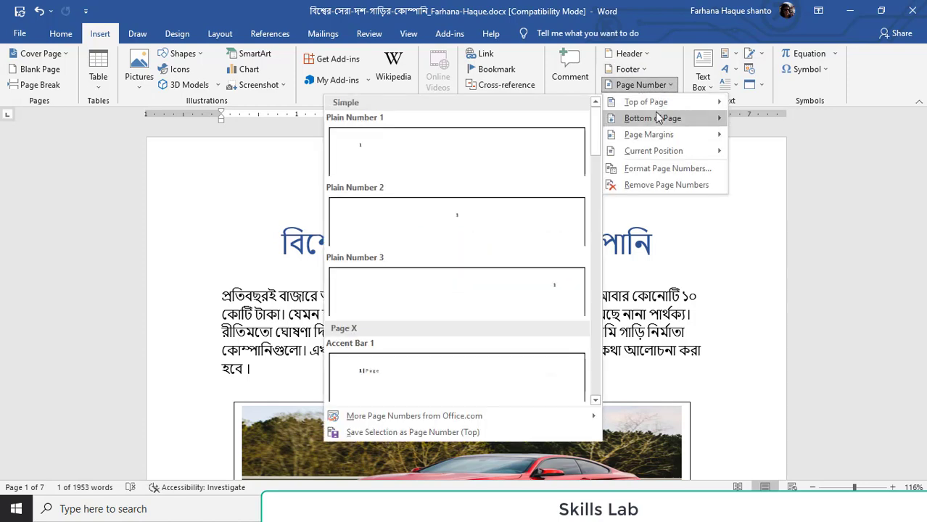
mouse_move(656, 125)
mouse_move(655, 145)
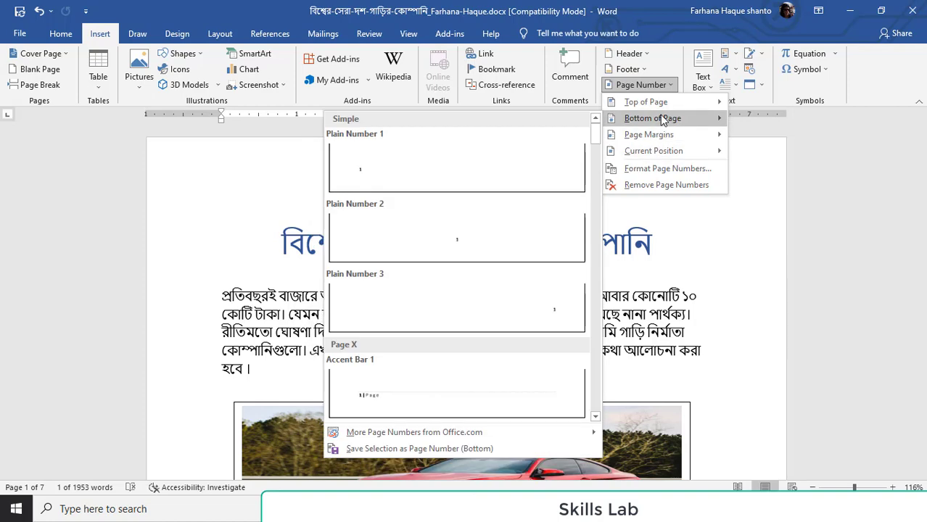
click(544, 239)
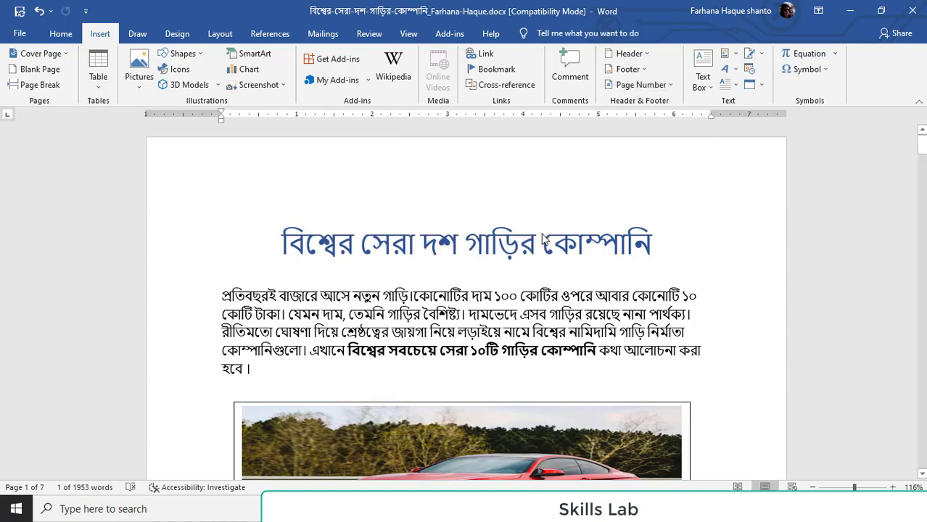
Check the footer page numbers from the last page back to the first and leave footer editing
scroll(515, 301, up, 7)
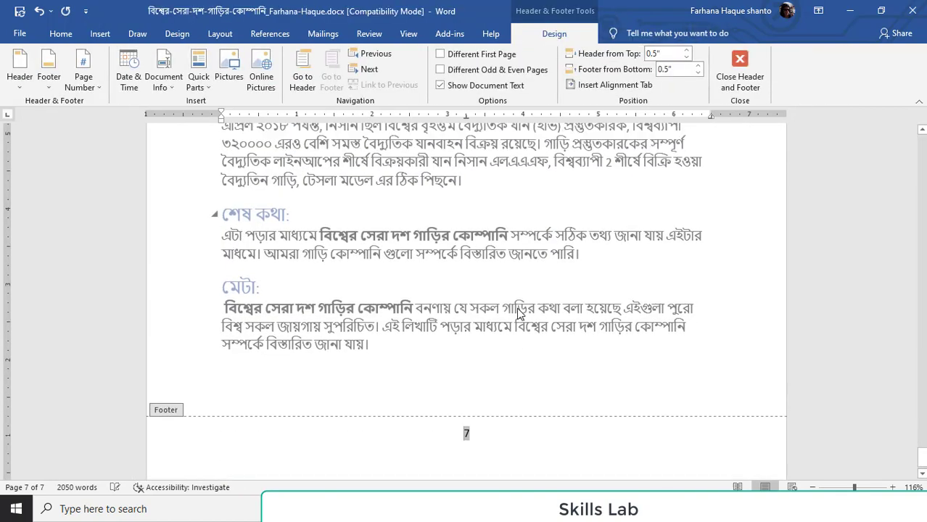
scroll(741, 226, up, 5)
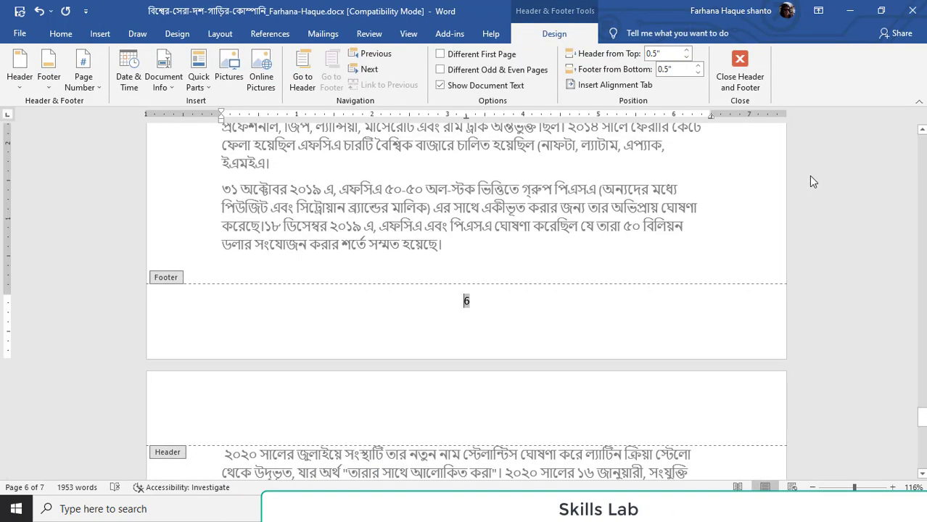
scroll(527, 233, up, 15)
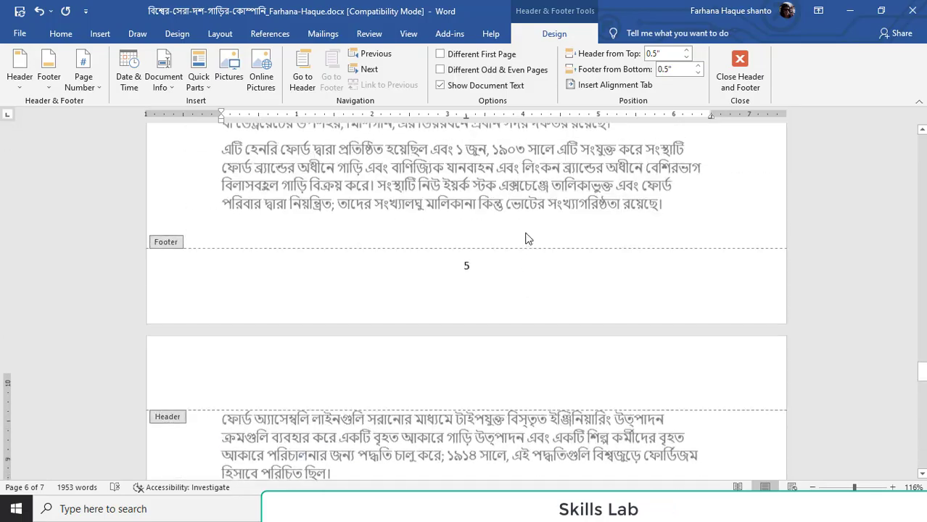
scroll(527, 233, up, 20)
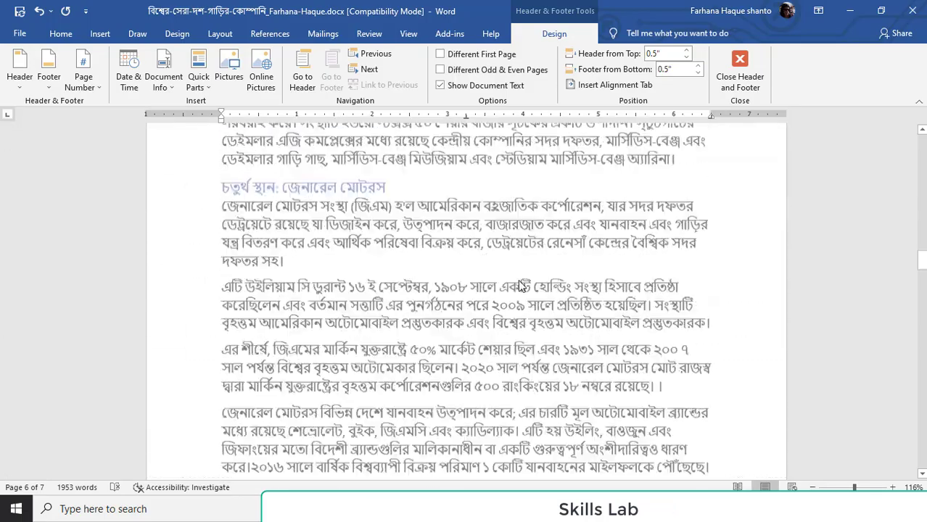
scroll(518, 282, up, 20)
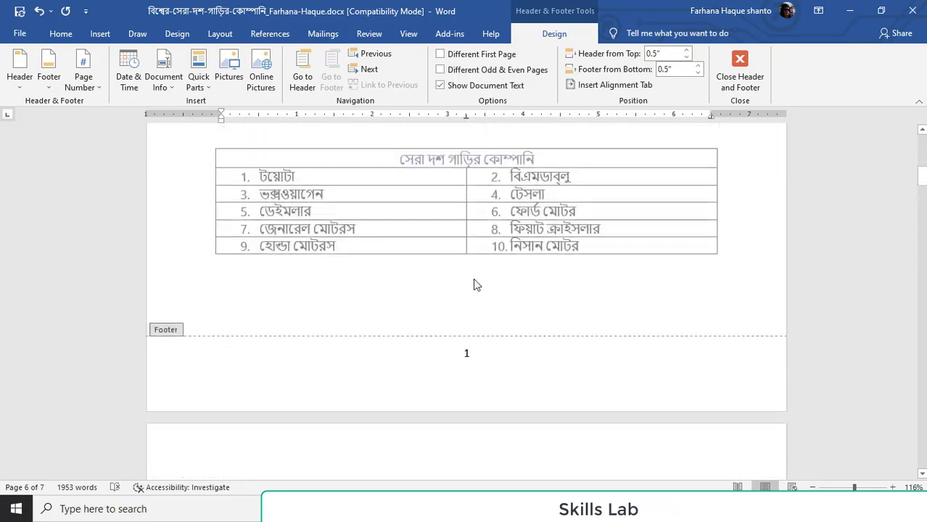
click(58, 33)
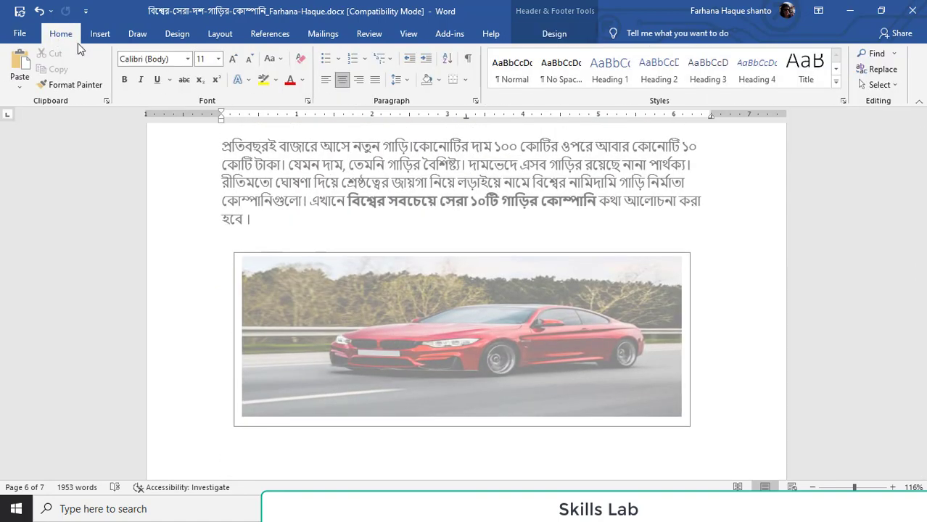
double_click(869, 245)
scroll(831, 290, up, 3)
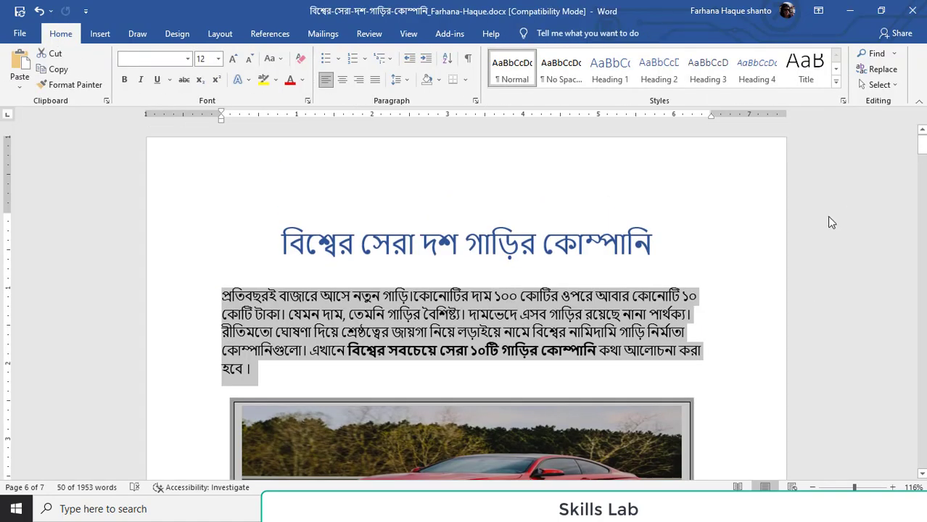
Examine the page numbers at the bottom of the article's pages and return to the title
scroll(820, 250, down, 4)
scroll(809, 280, down, 8)
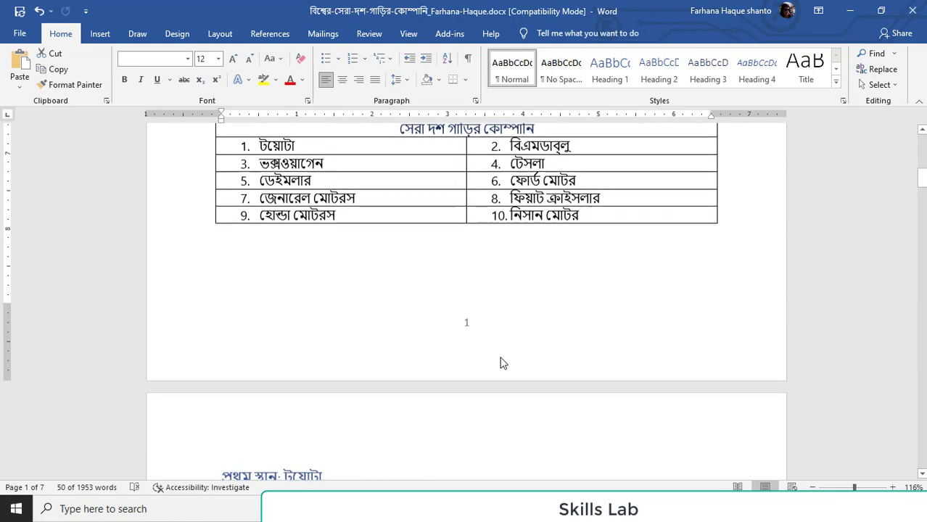
scroll(484, 315, up, 3)
click(101, 33)
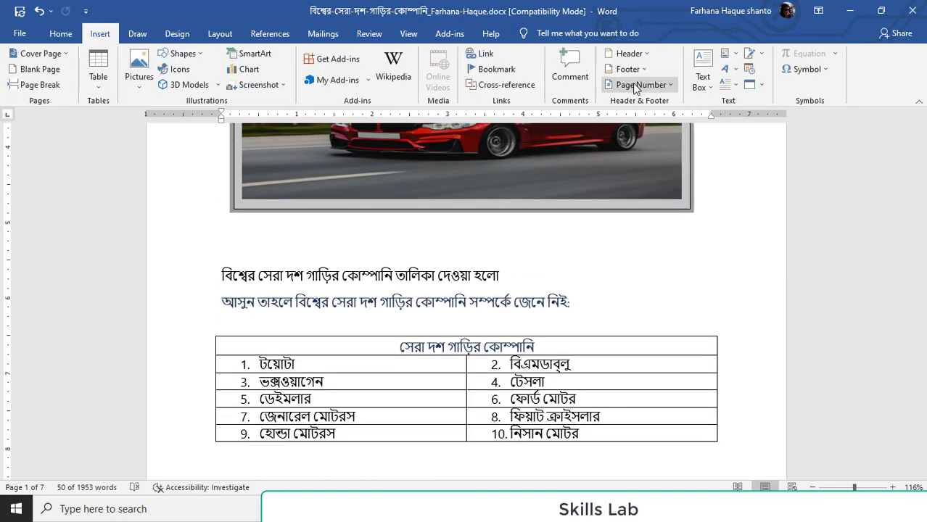
click(671, 86)
click(884, 194)
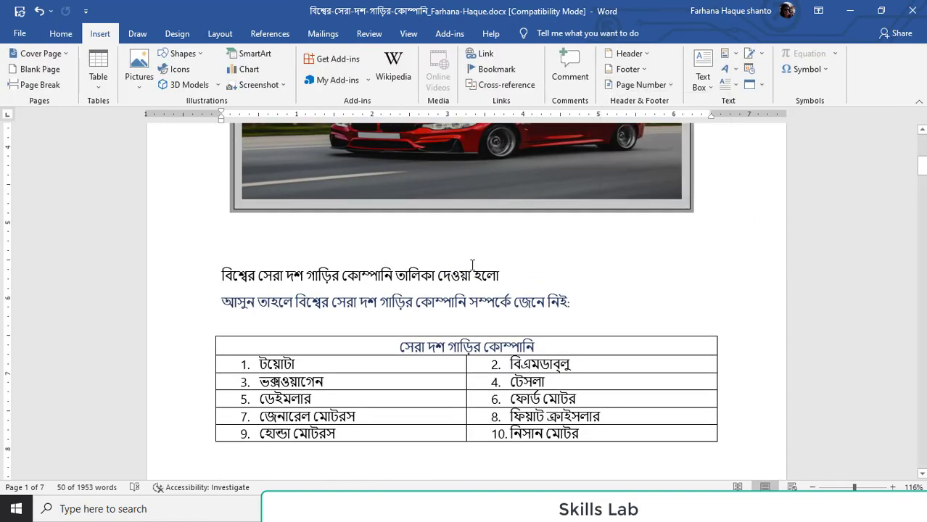
scroll(479, 265, down, 9)
scroll(509, 260, down, 12)
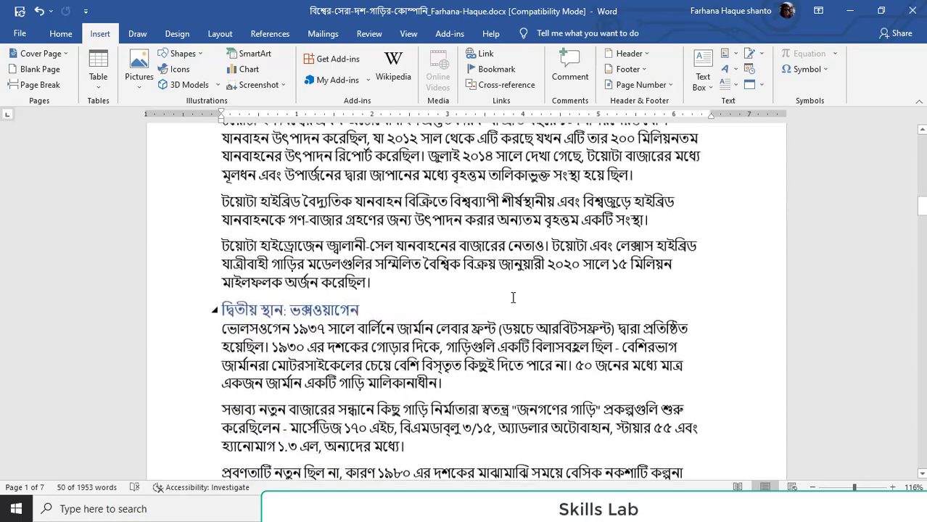
scroll(578, 295, down, 12)
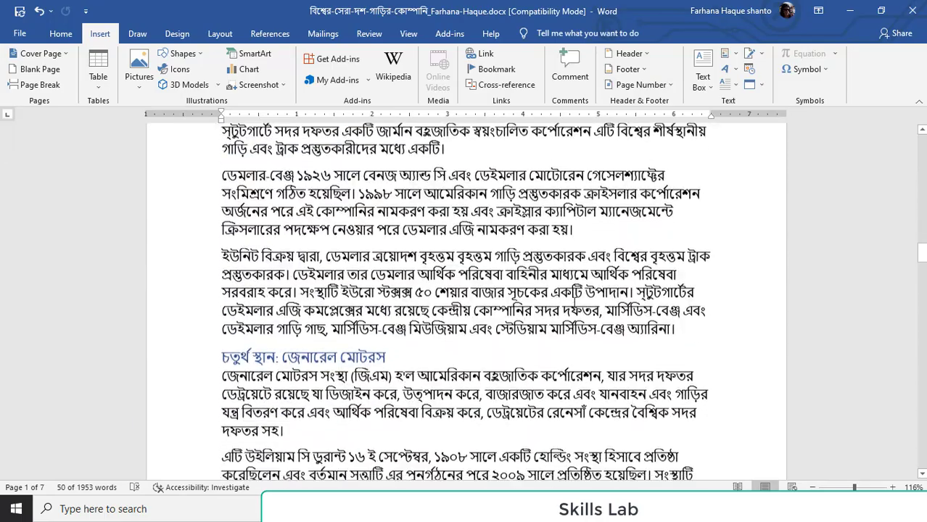
scroll(559, 312, down, 12)
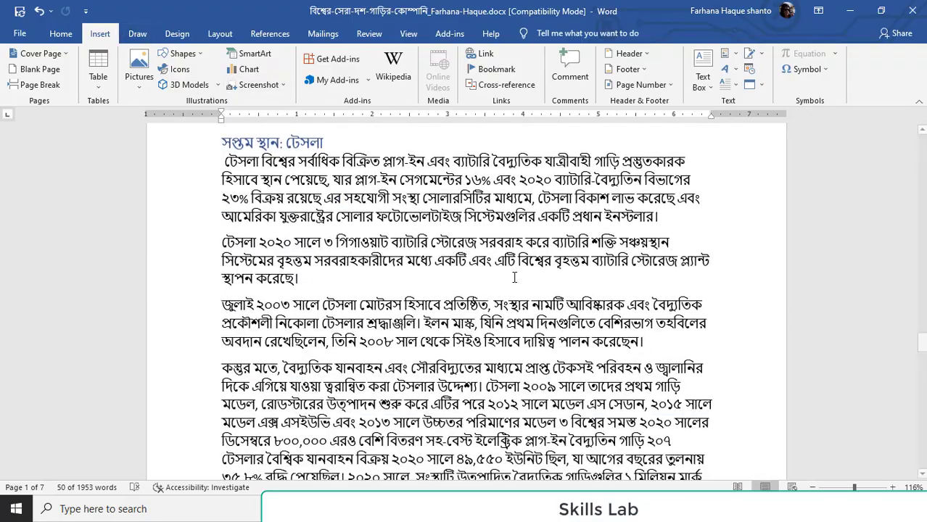
scroll(514, 278, up, 15)
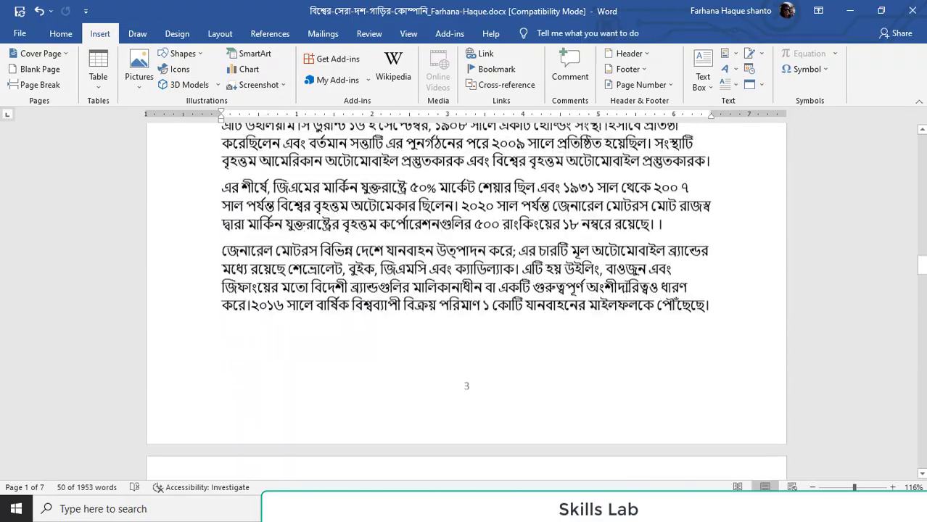
scroll(628, 287, up, 15)
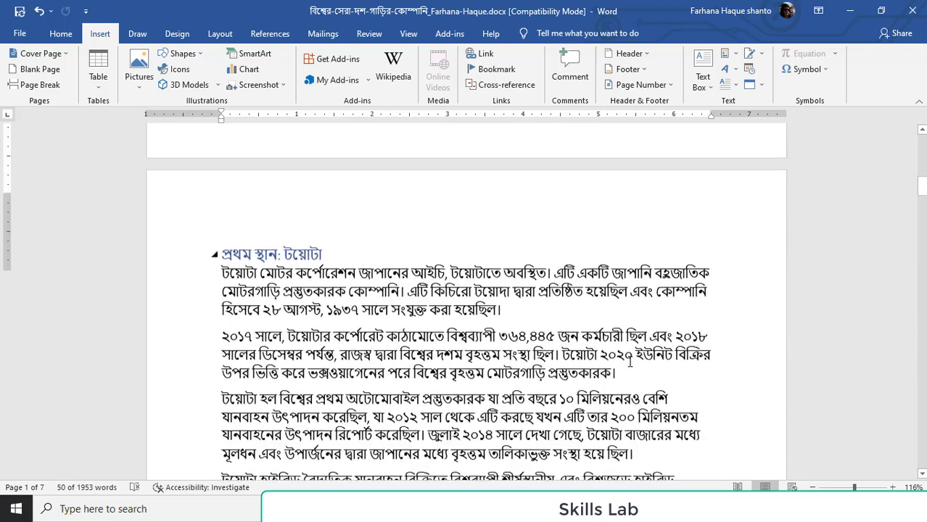
scroll(630, 363, up, 15)
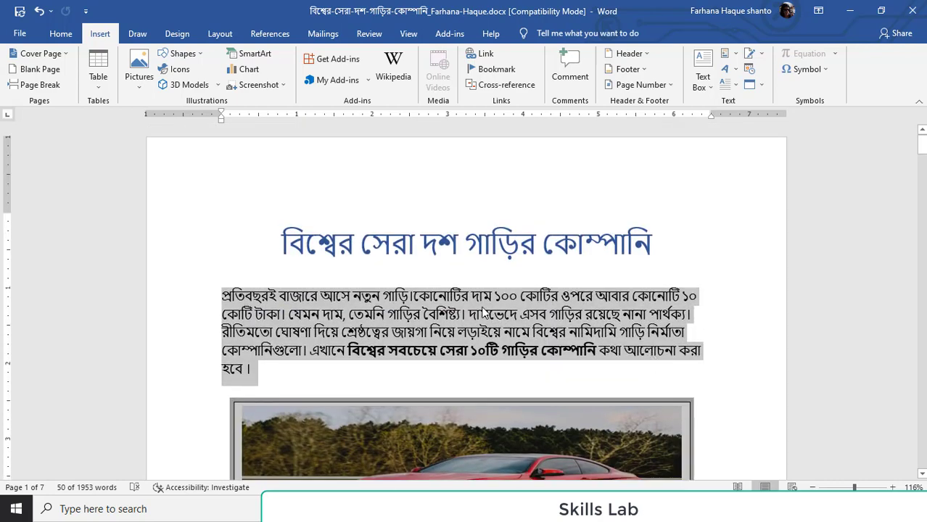
click(481, 313)
double_click(424, 314)
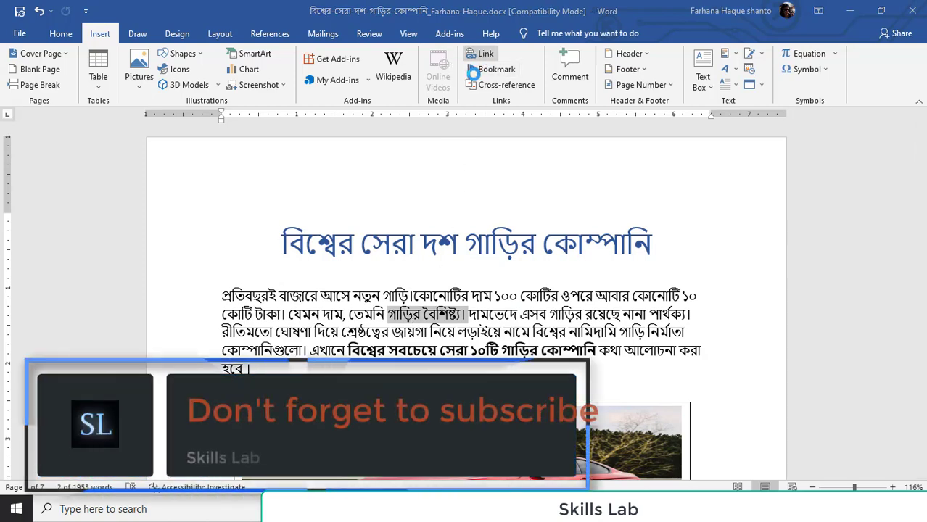
click(483, 56)
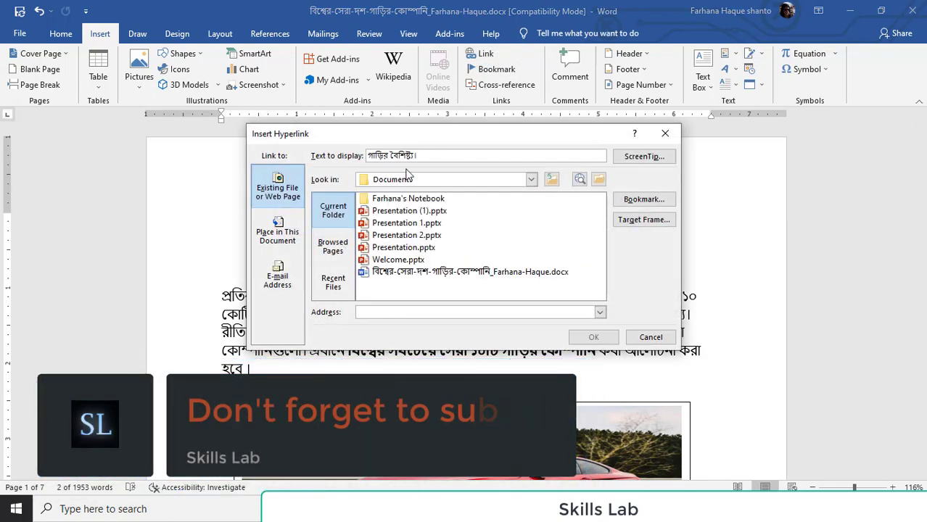
click(671, 133)
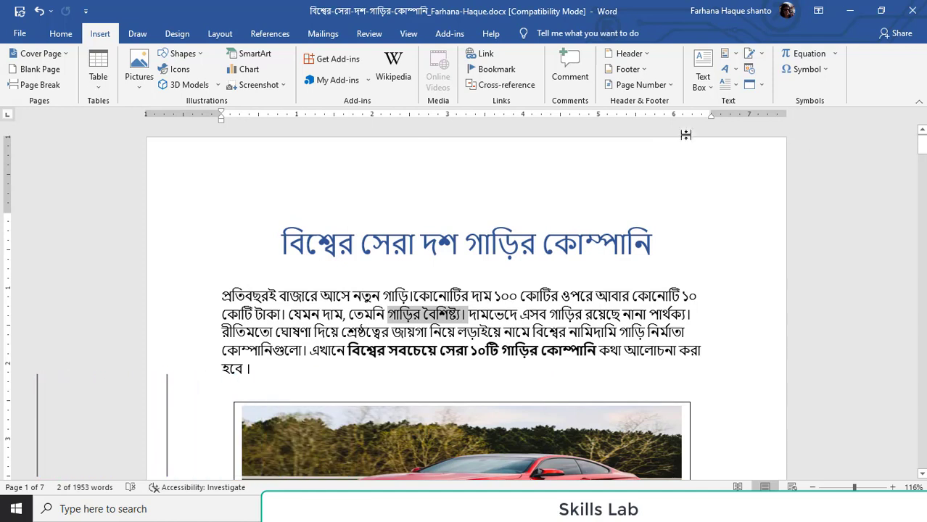
Try the orange highlighter pen under the bold phrase and on "১০০" and "ওপরে" in the opening paragraph, erasing each set of strokes
click(137, 34)
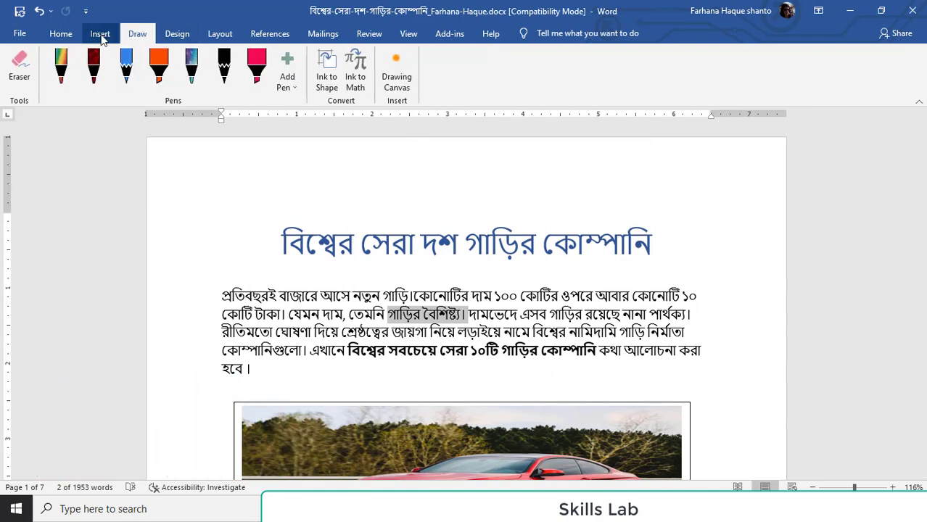
click(157, 76)
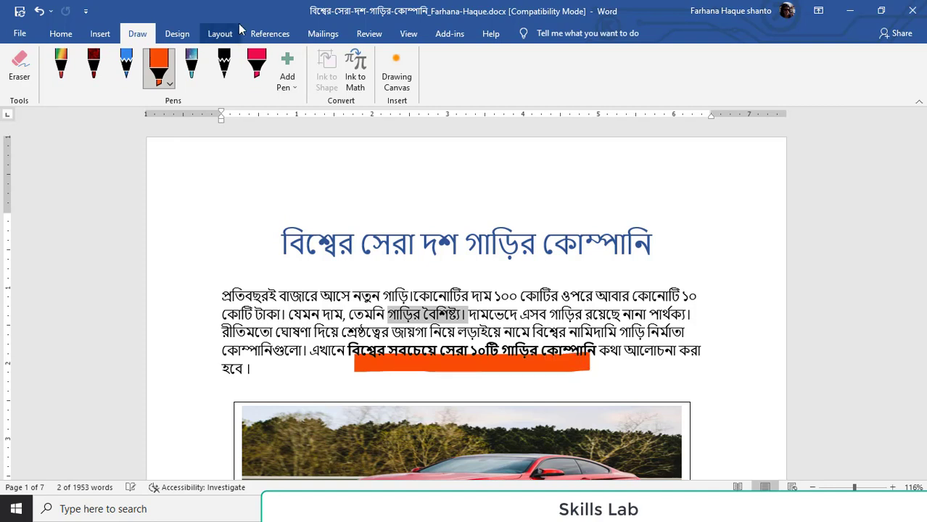
click(20, 69)
click(492, 368)
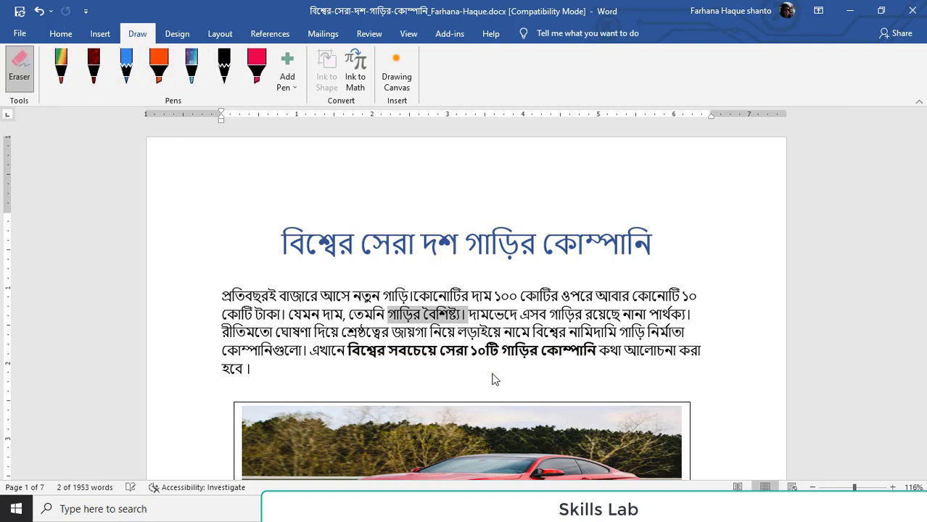
click(159, 65)
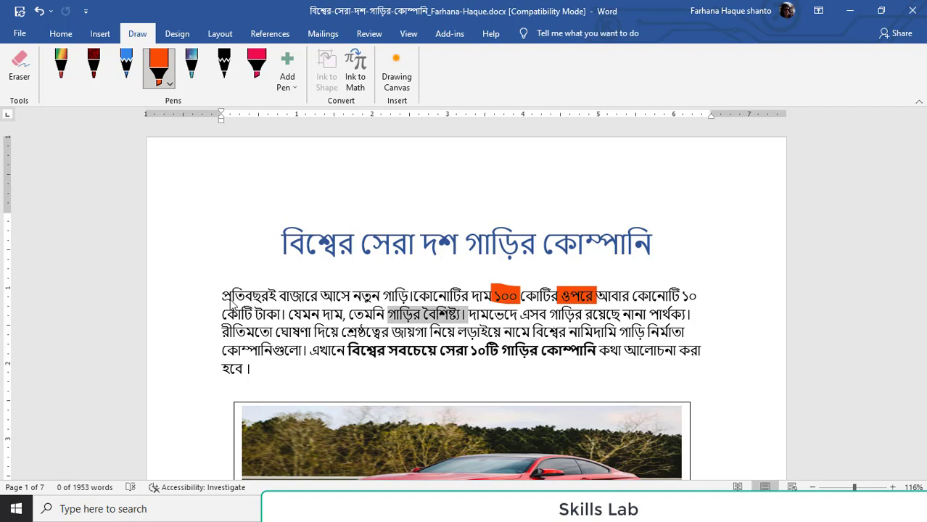
click(27, 85)
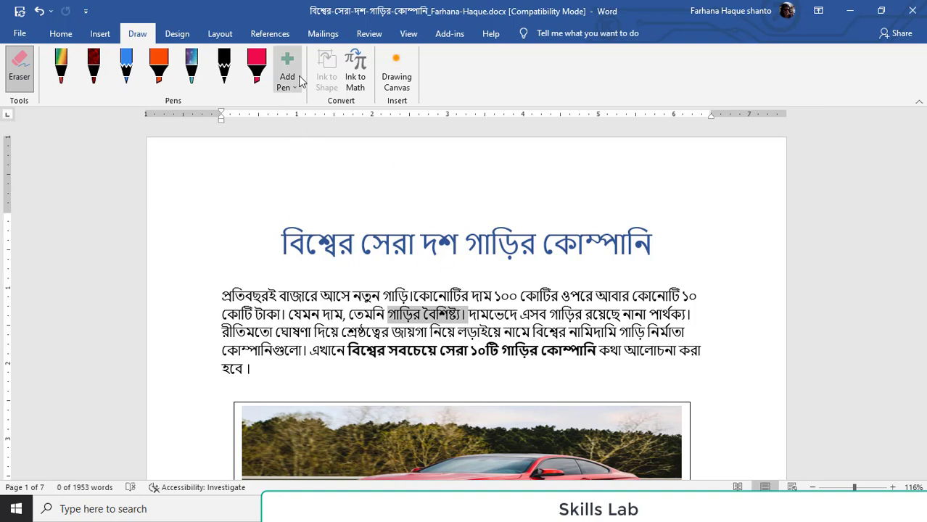
Add the horizontal DO NOT COPY 2 watermark to the document and check it on the following pages
click(174, 34)
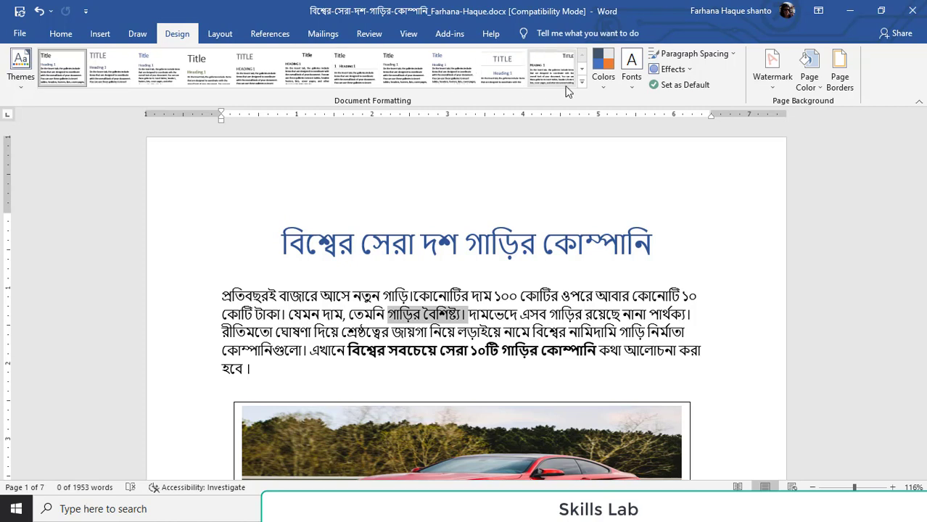
click(773, 80)
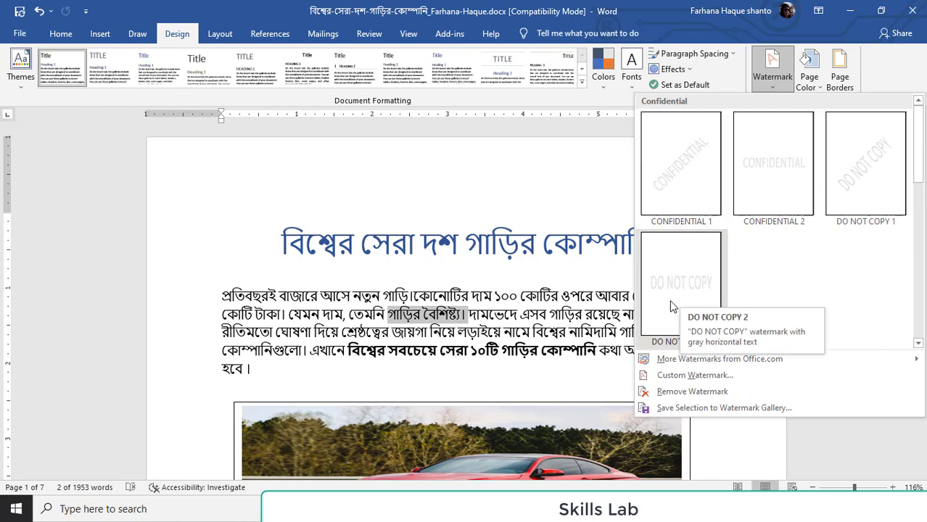
click(678, 269)
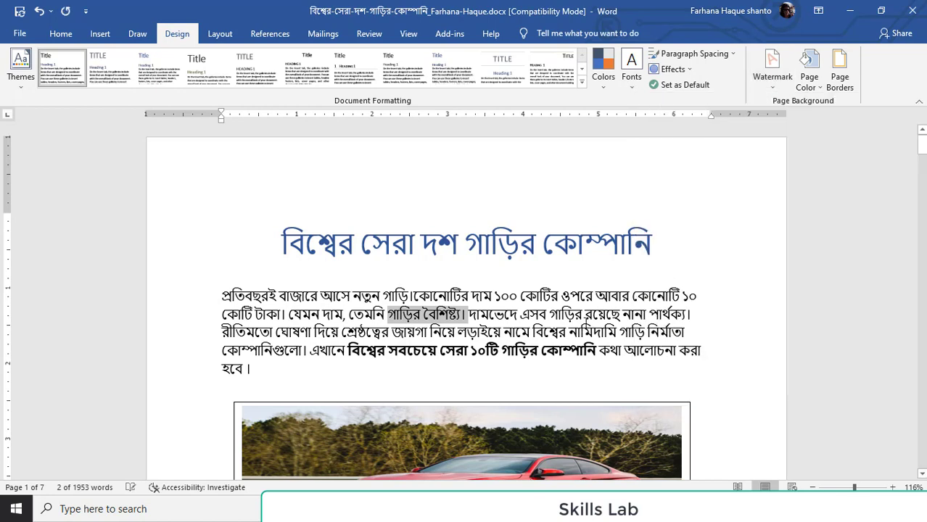
scroll(588, 321, down, 6)
scroll(587, 321, down, 16)
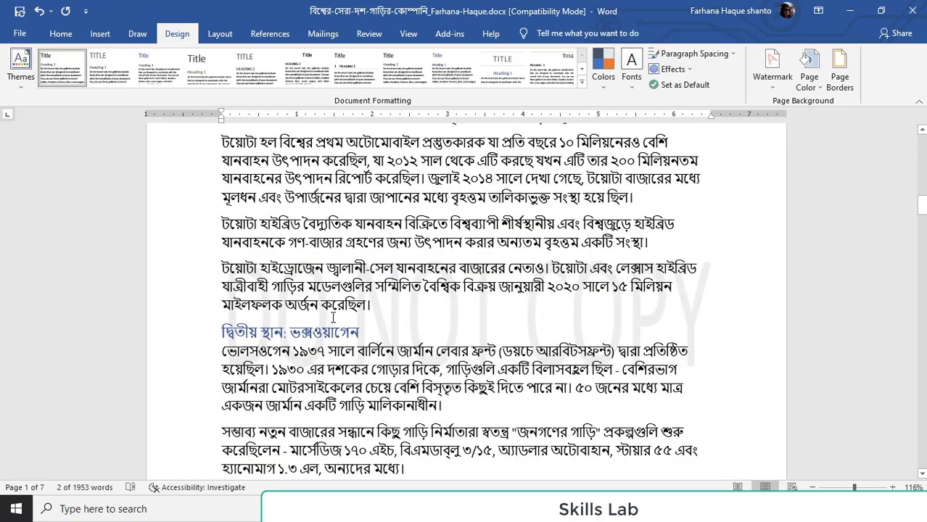
scroll(631, 334, down, 15)
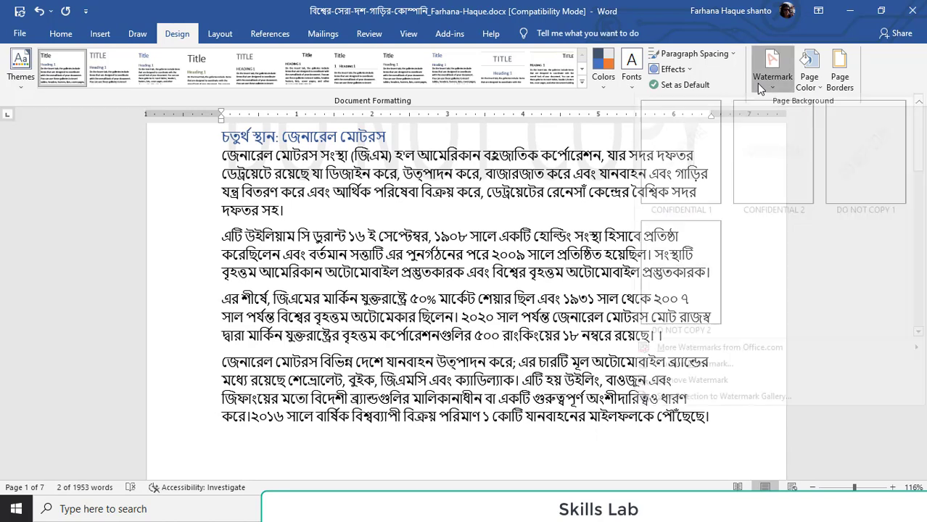
click(772, 69)
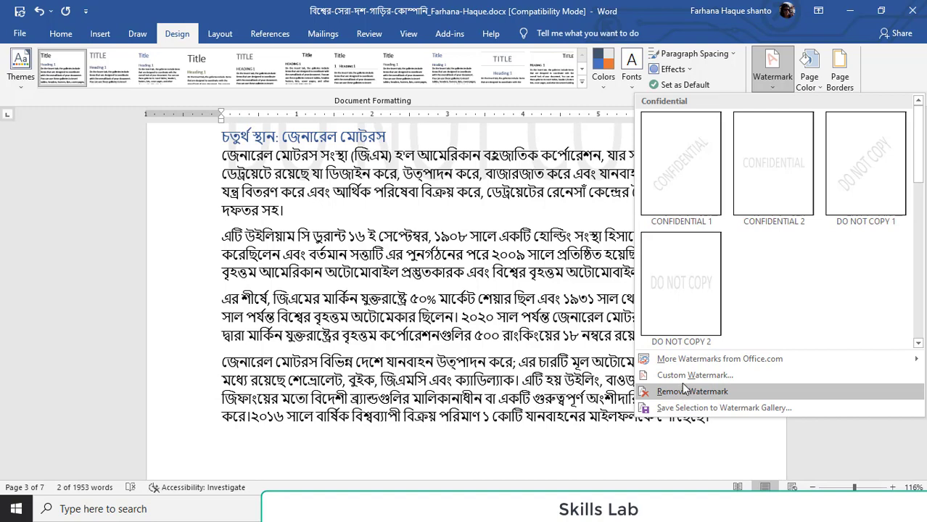
click(183, 187)
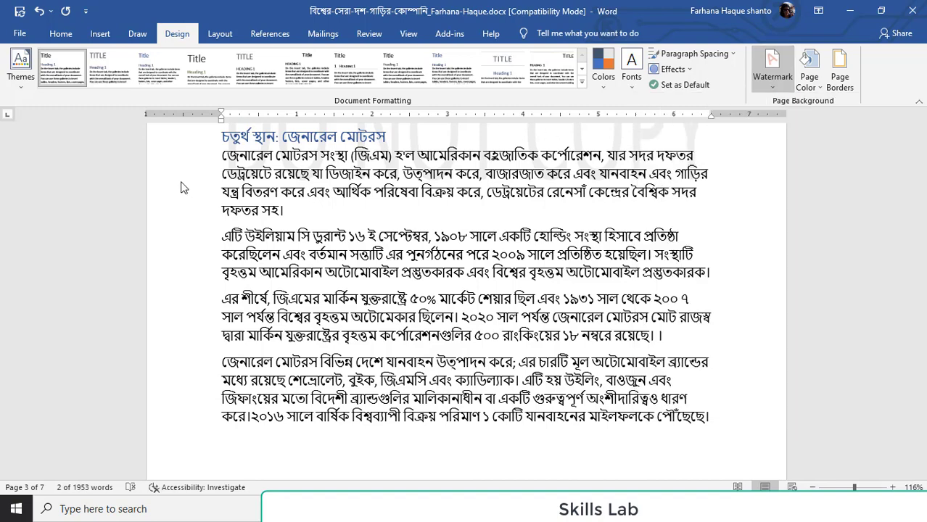
Set the page color to Gray, Accent 3, Lighter 40% and check it from the title page onward
click(811, 89)
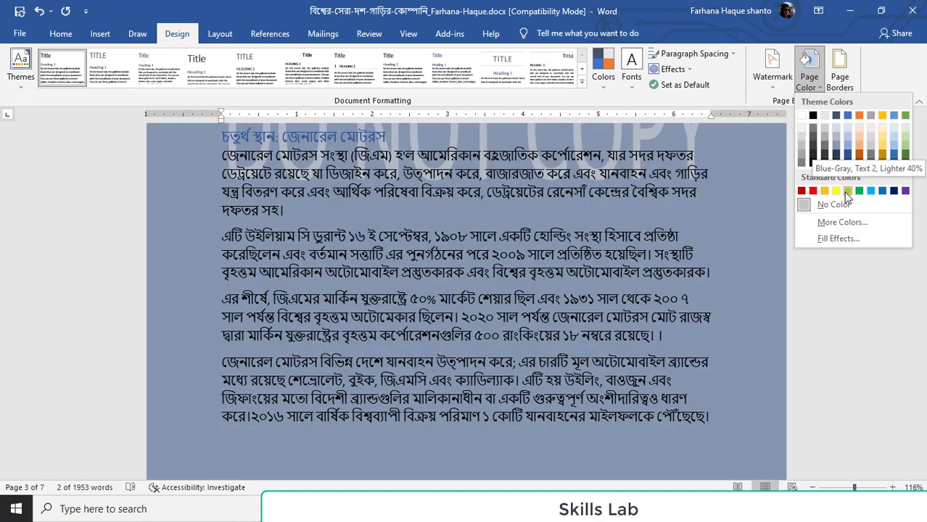
click(785, 285)
scroll(597, 283, up, 15)
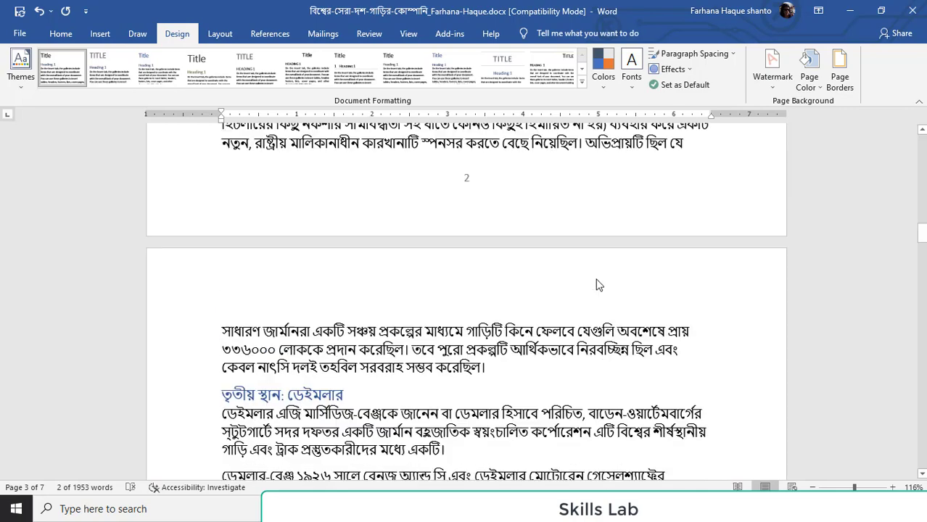
scroll(622, 208, up, 5)
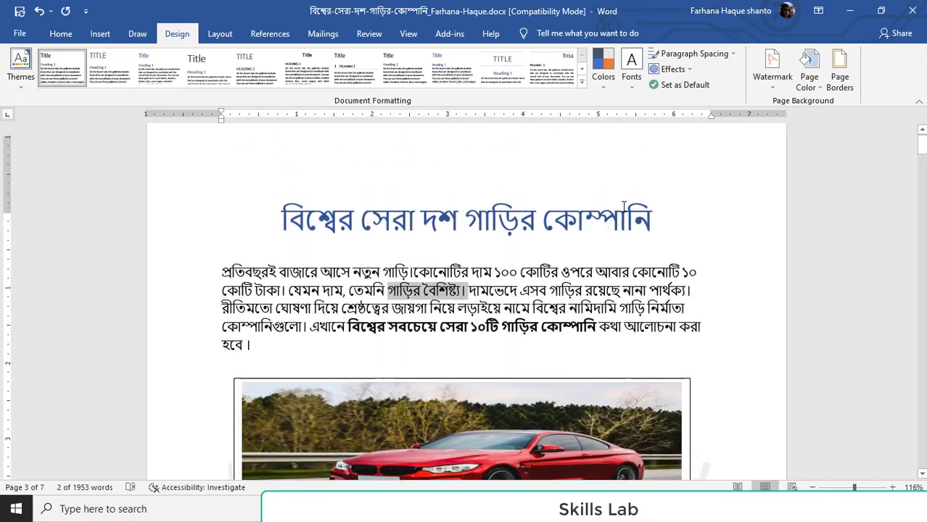
click(810, 74)
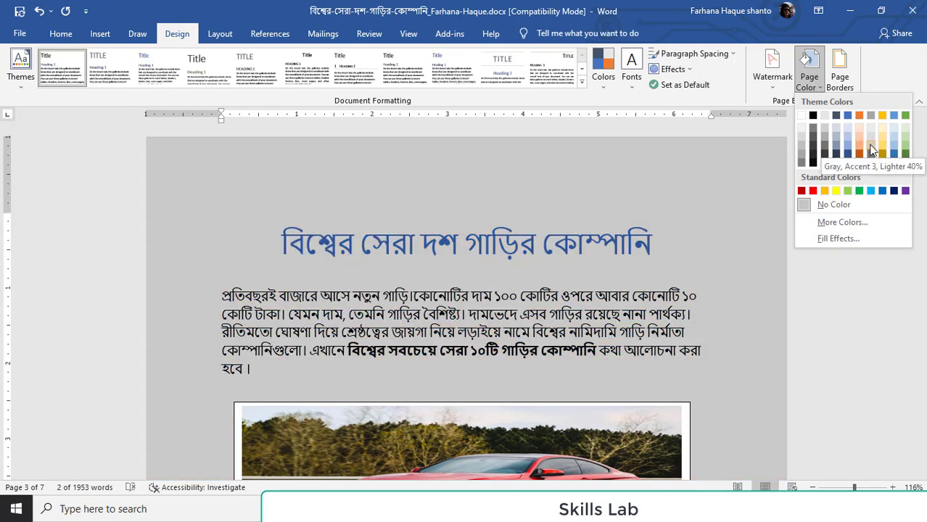
click(871, 150)
click(734, 305)
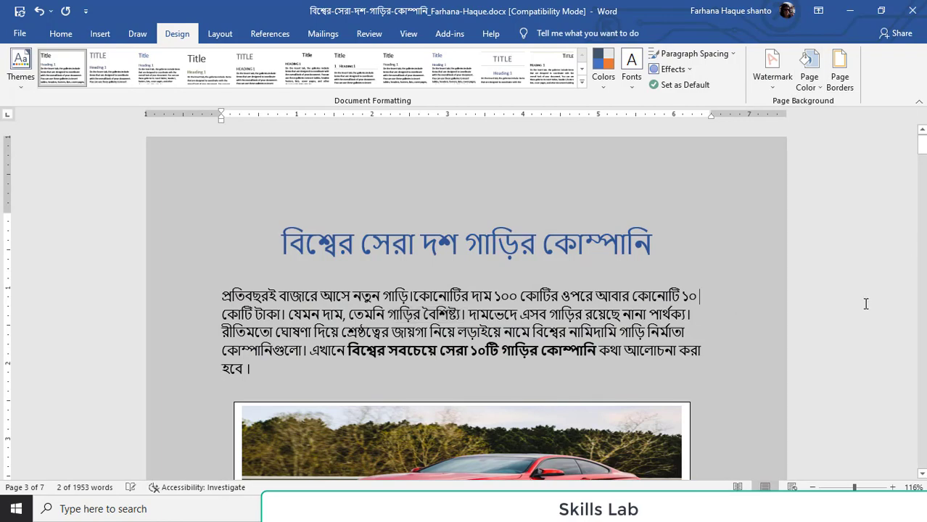
scroll(865, 303, down, 20)
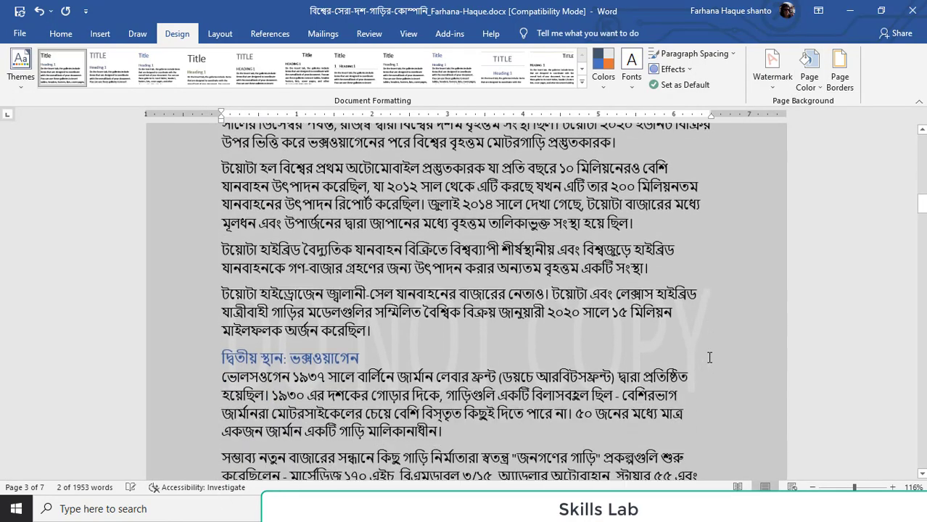
scroll(710, 357, down, 8)
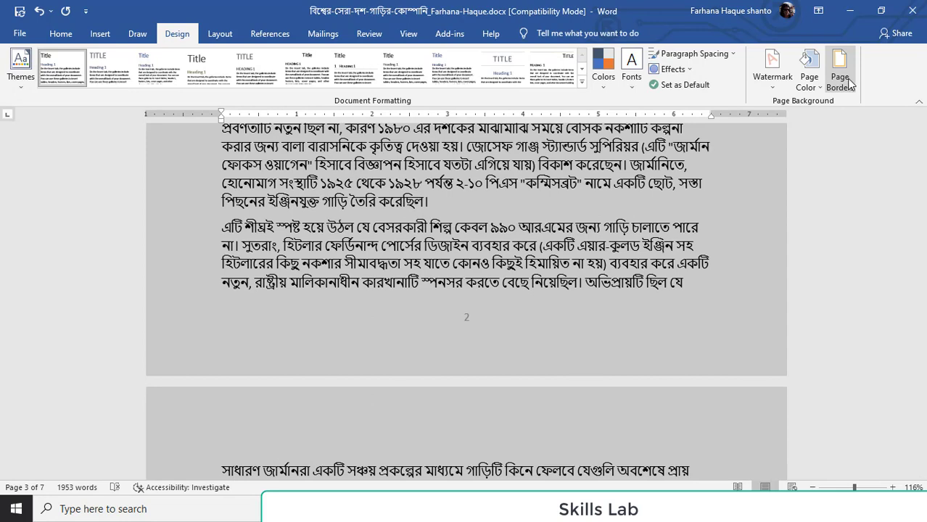
View the page border settings without applying any, and switch the document to a slightly narrower paper size
click(842, 80)
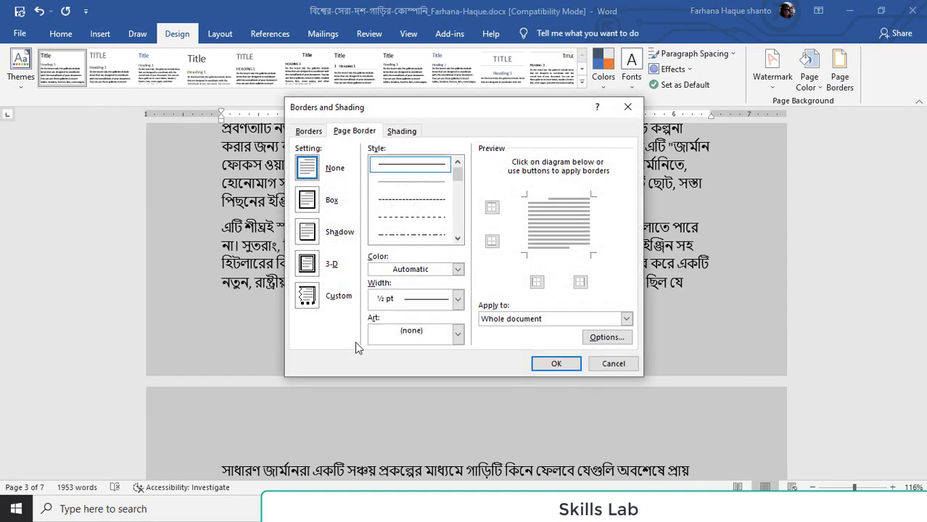
click(627, 107)
click(220, 34)
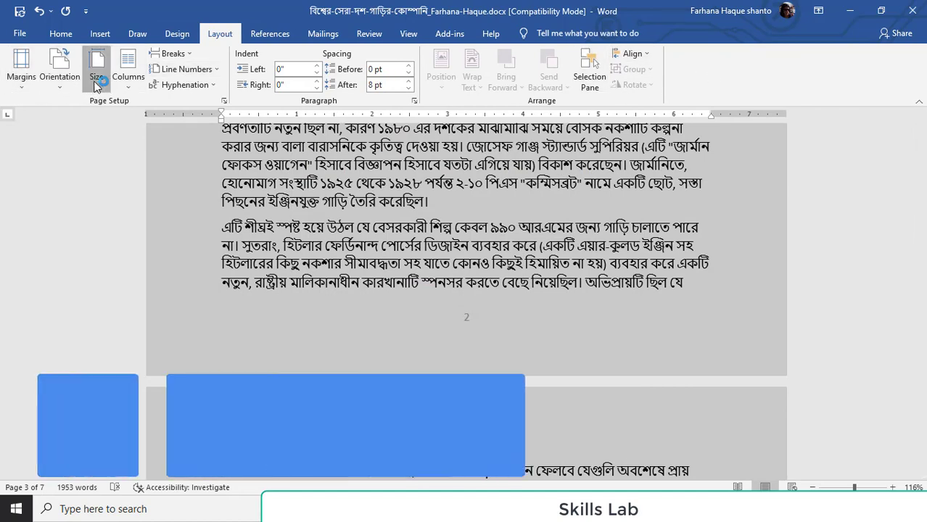
click(100, 84)
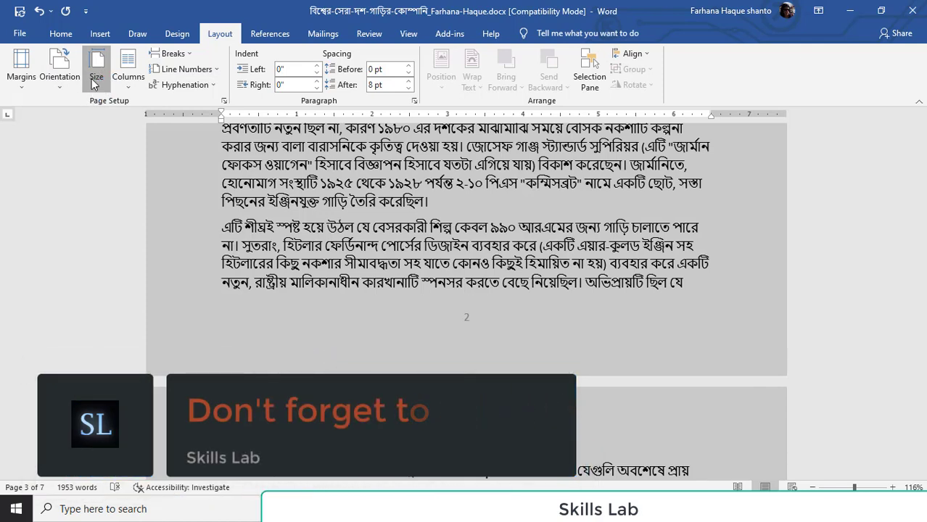
click(92, 84)
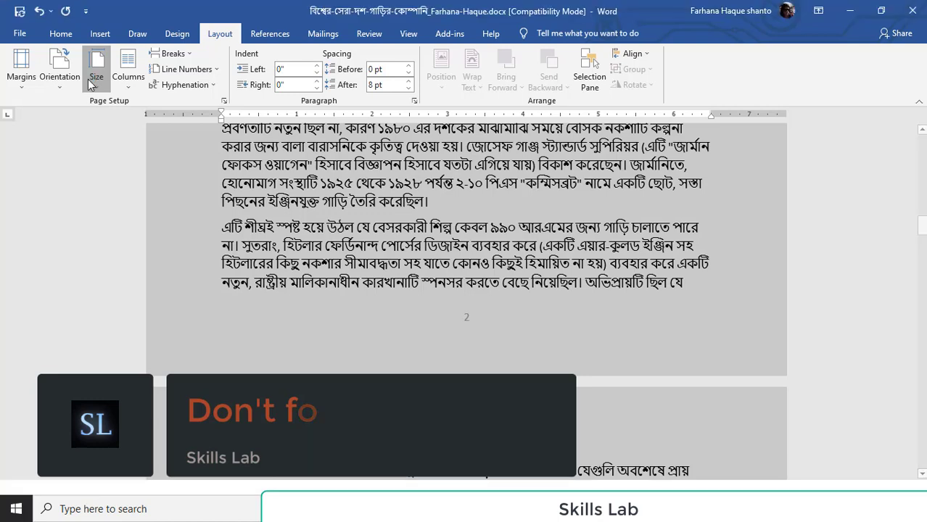
click(123, 294)
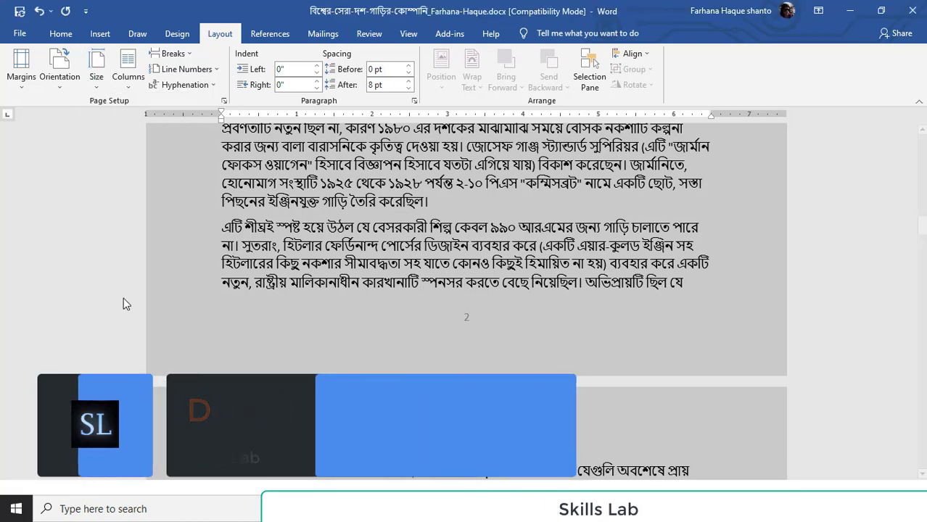
scroll(316, 238, up, 7)
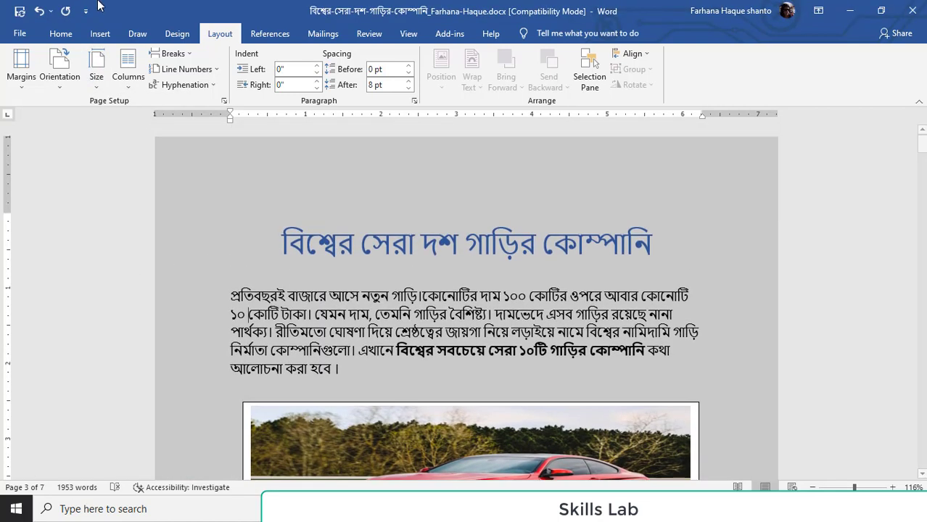
click(269, 36)
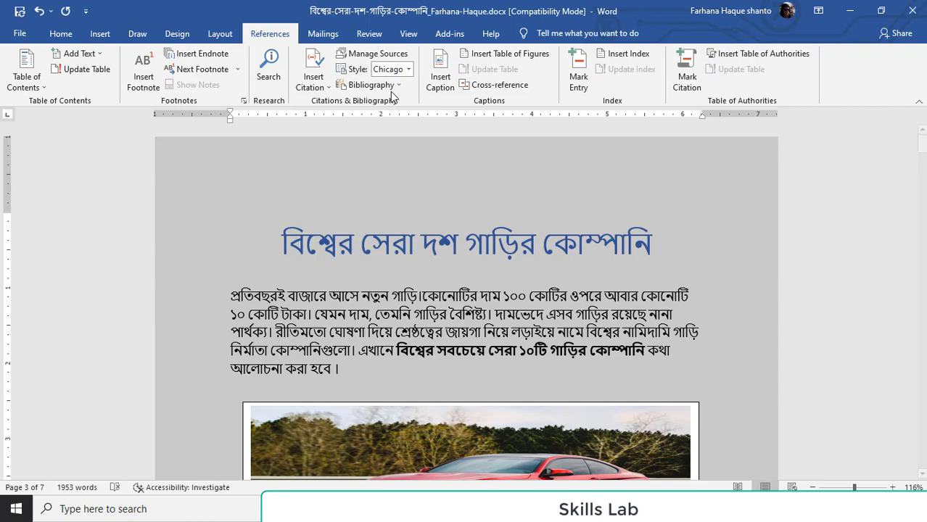
click(325, 36)
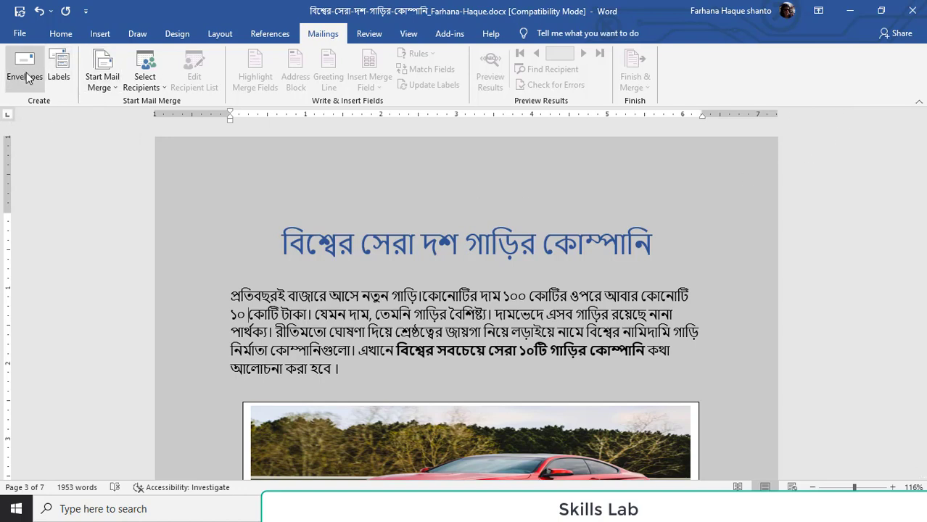
click(372, 35)
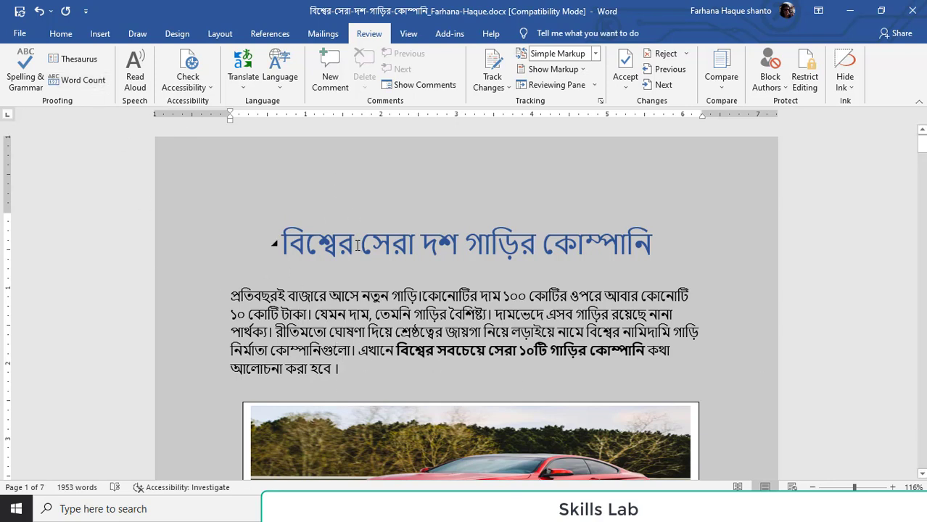
Turn the navigation pane and the page gridlines on and off again
click(418, 38)
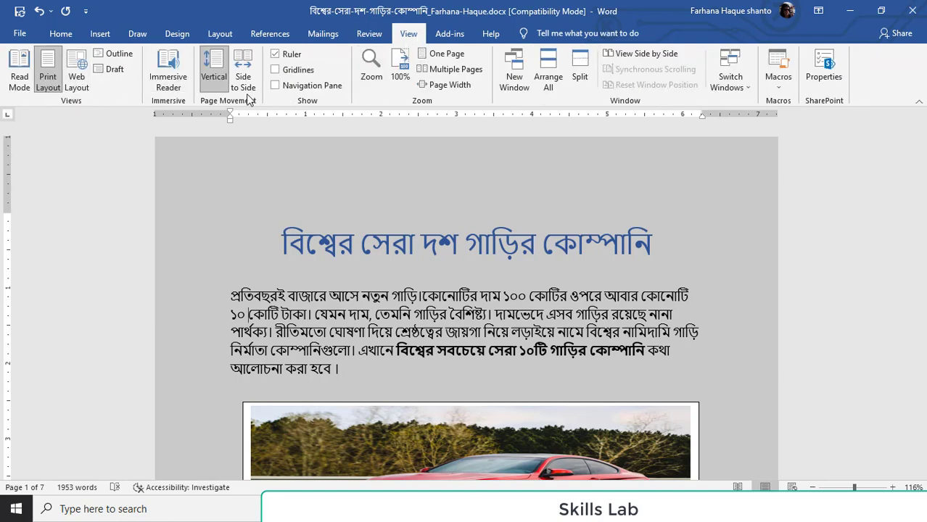
click(276, 85)
click(276, 85)
click(275, 71)
click(276, 69)
click(446, 35)
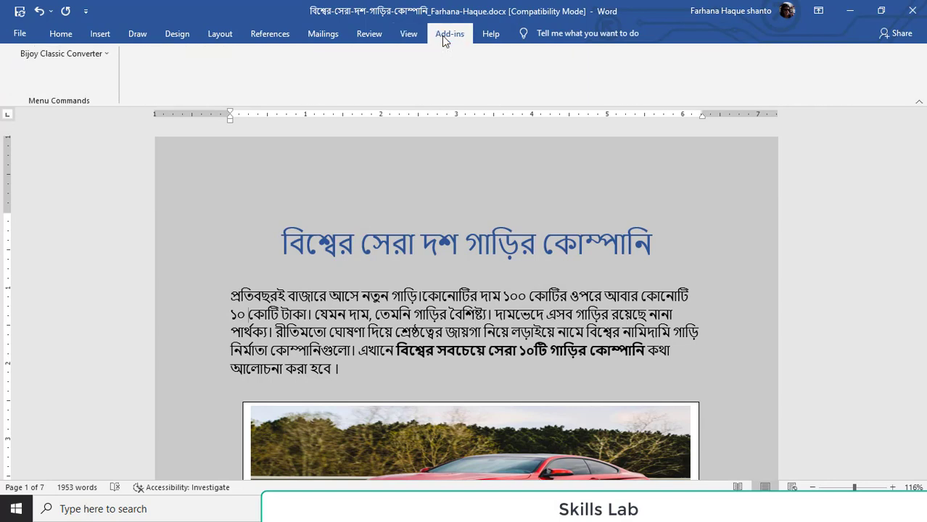
click(404, 34)
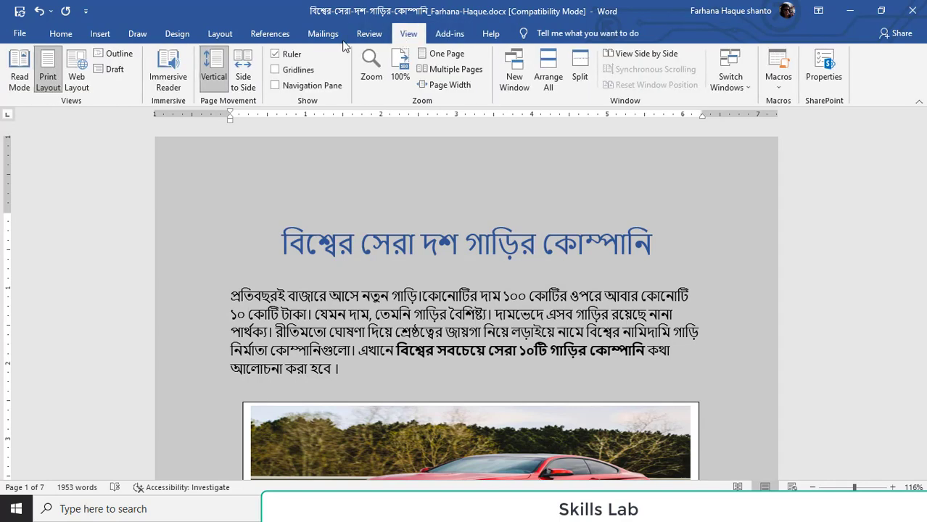
click(63, 40)
View the export and sharing options for the document and return to the article
click(20, 35)
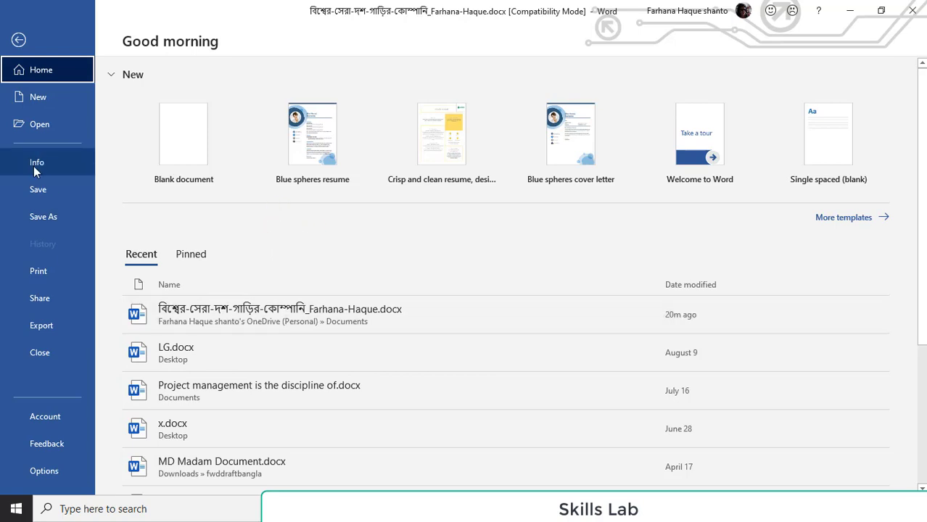
click(41, 330)
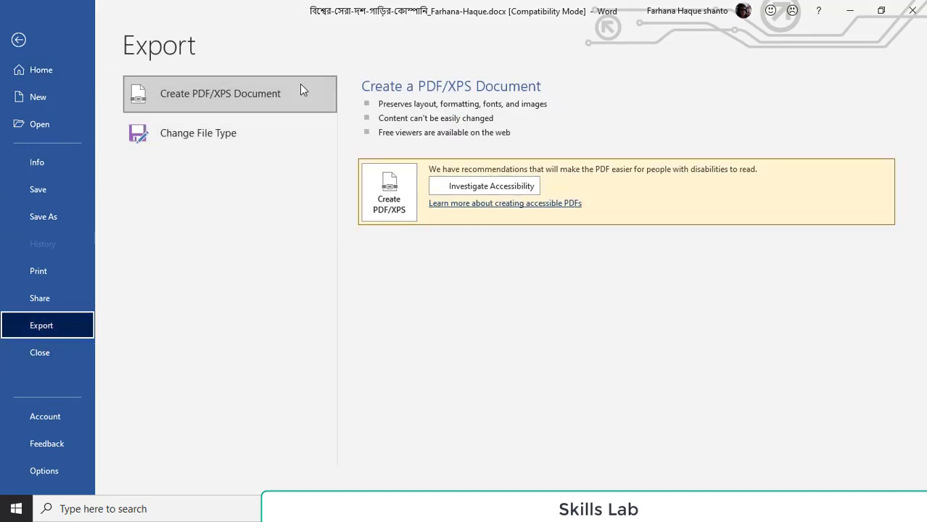
click(56, 297)
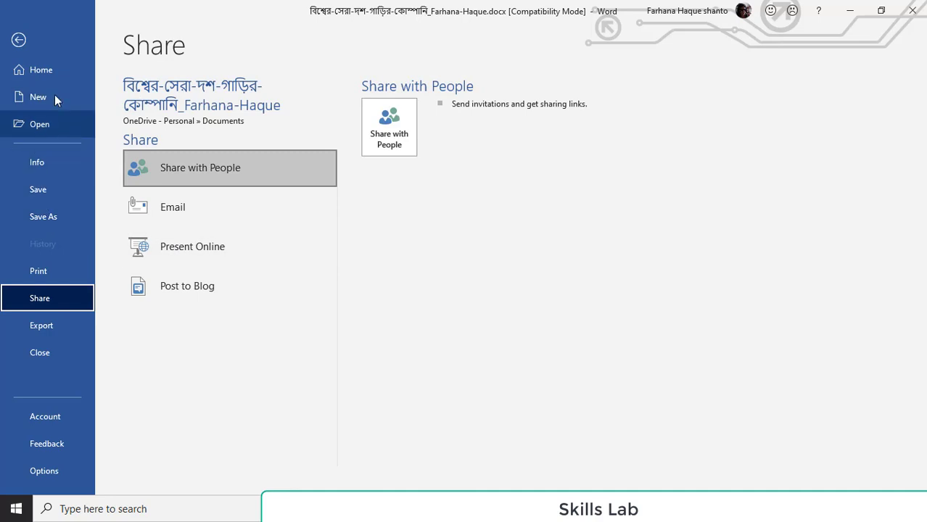
click(19, 41)
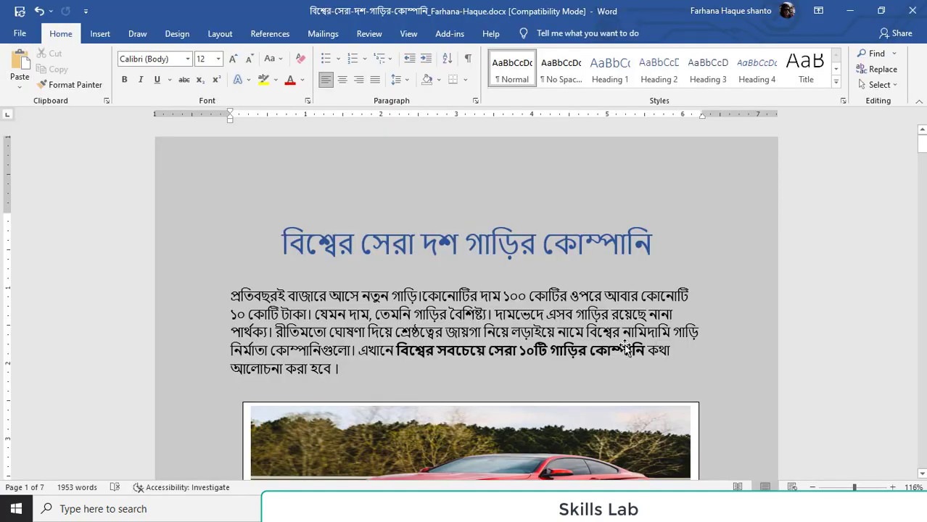
scroll(624, 346, down, 3)
scroll(624, 346, up, 1)
scroll(624, 345, down, 1)
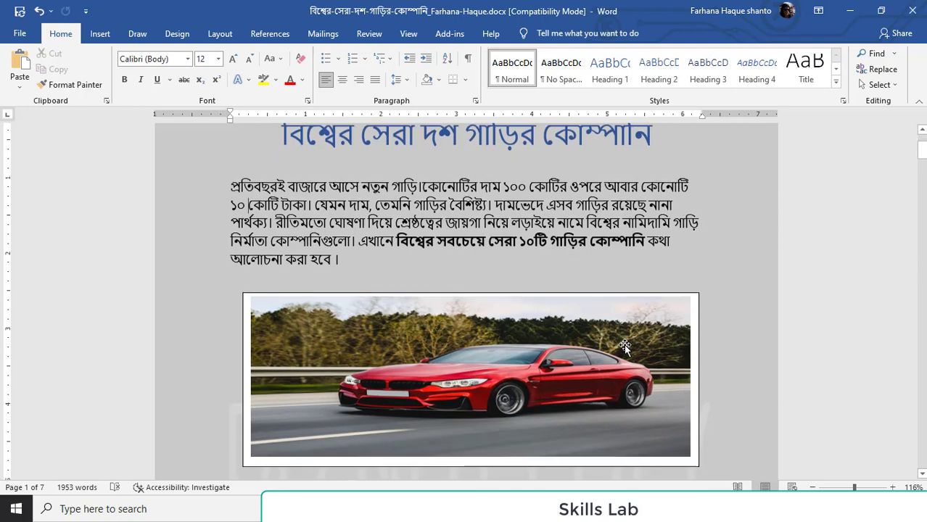
scroll(624, 345, up, 1)
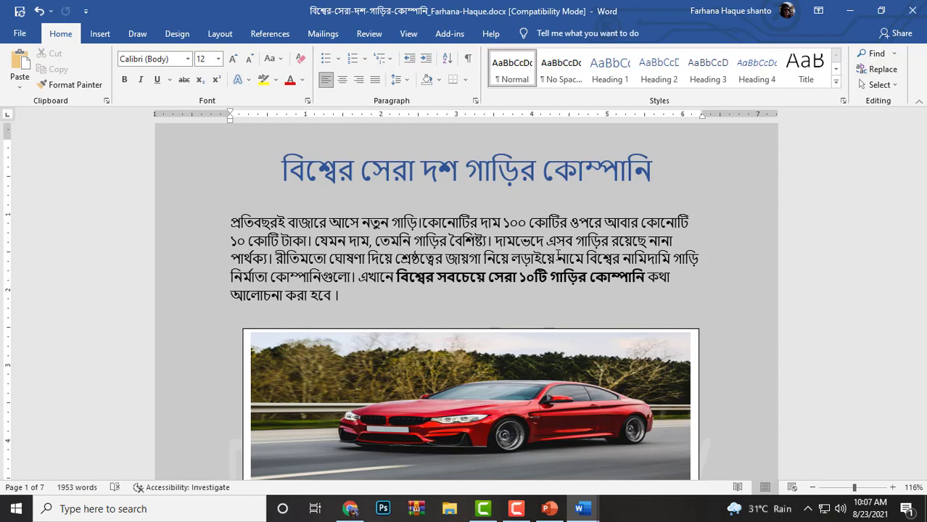
click(548, 511)
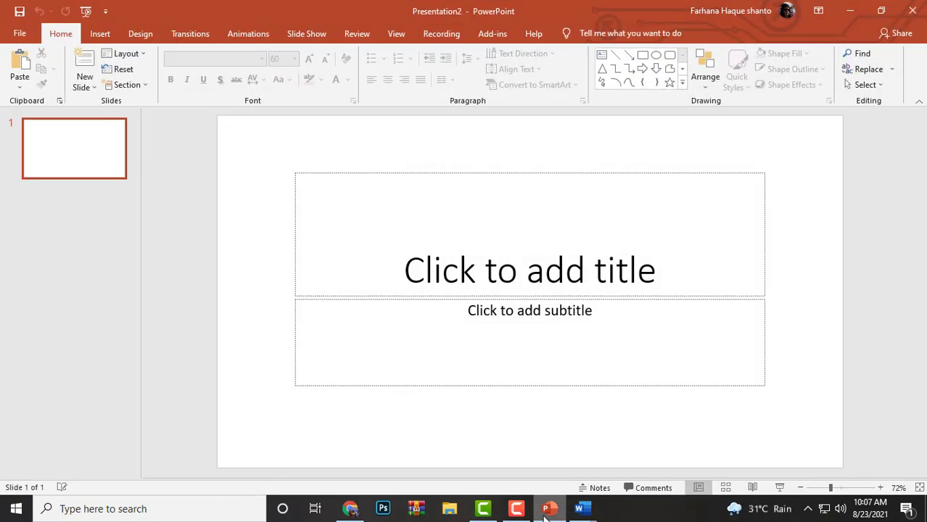
click(517, 509)
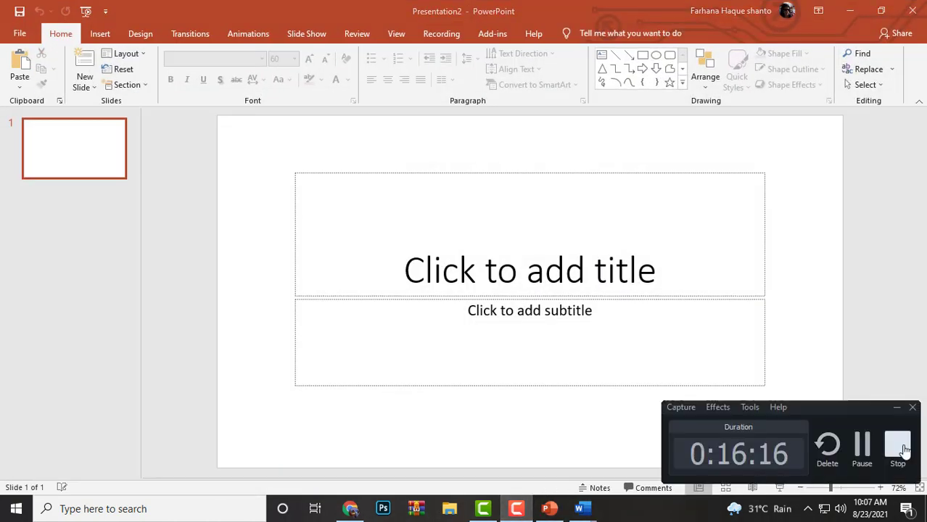